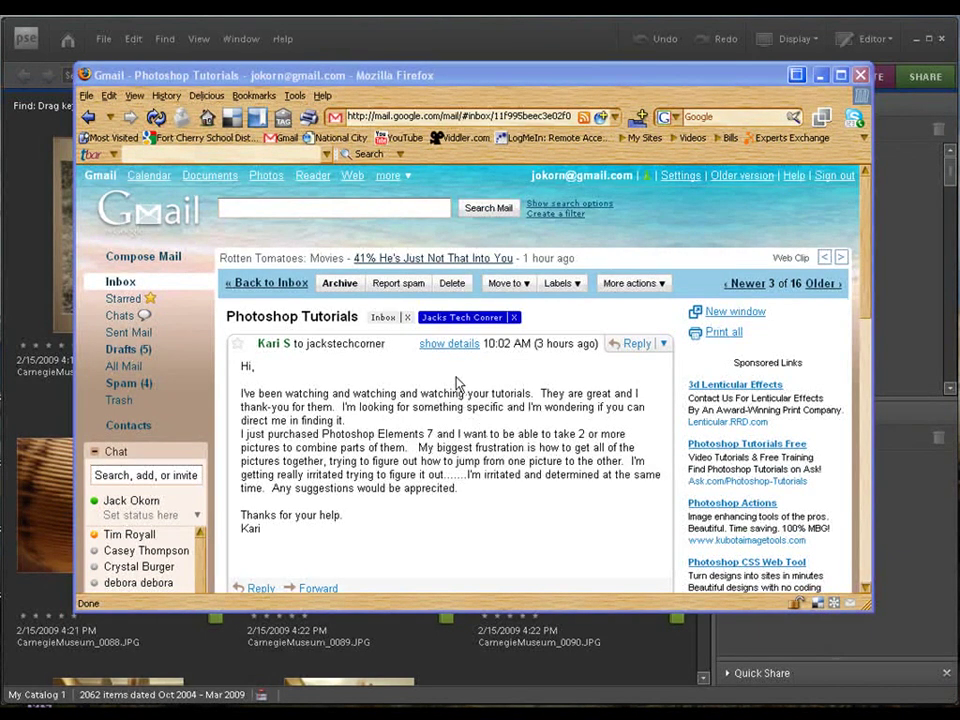
# Check the email's sender and date details, then minimize Firefox to reveal the photo catalog
pyautogui.click(446, 346)
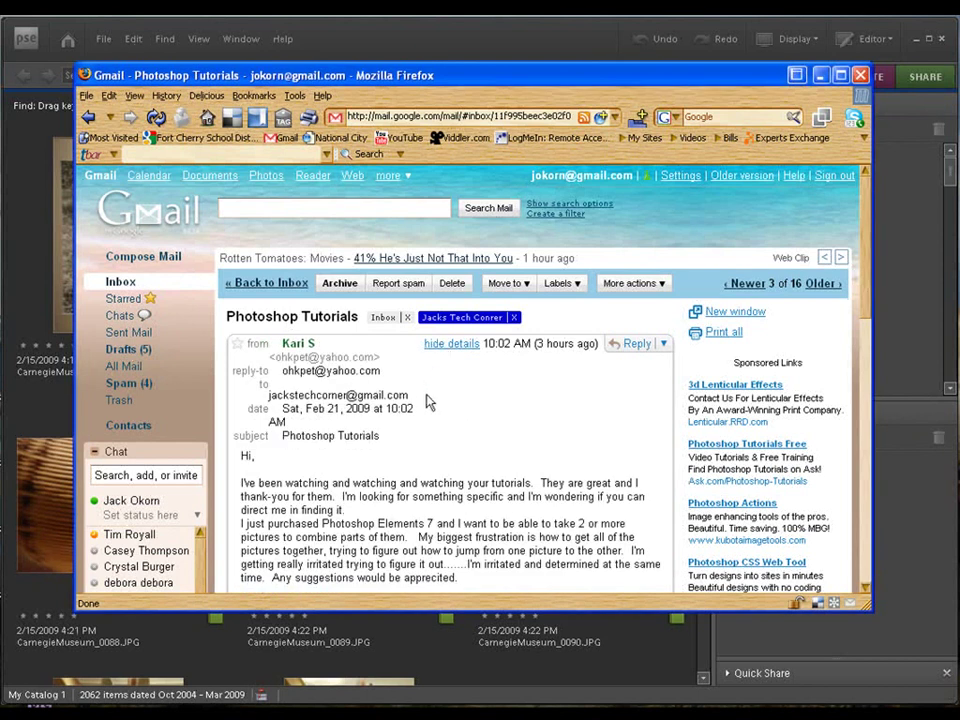
pyautogui.click(452, 348)
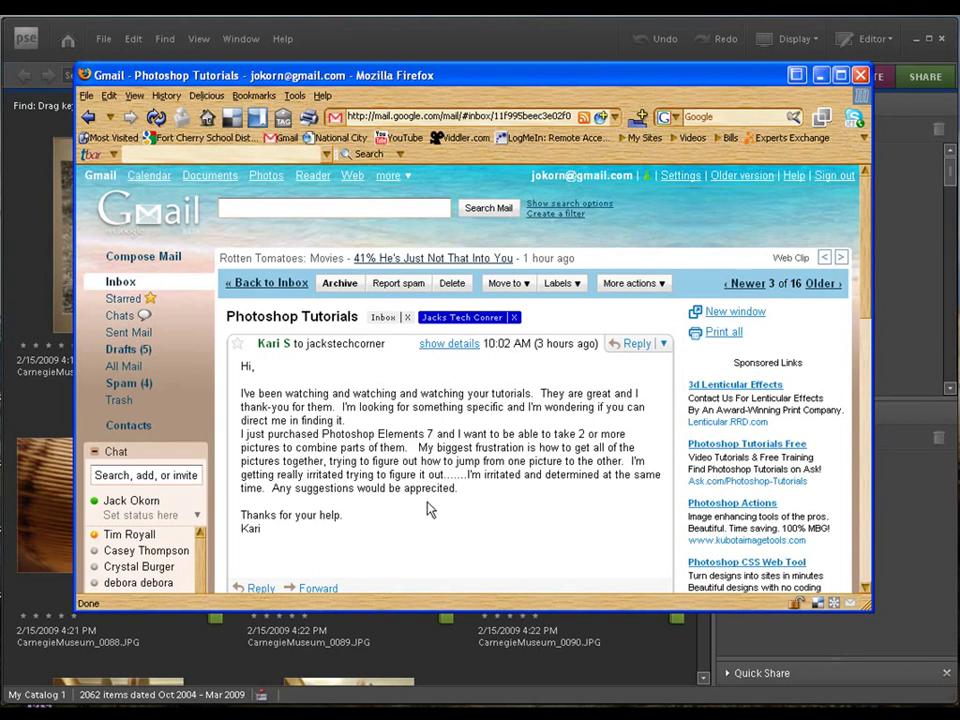
pyautogui.click(820, 76)
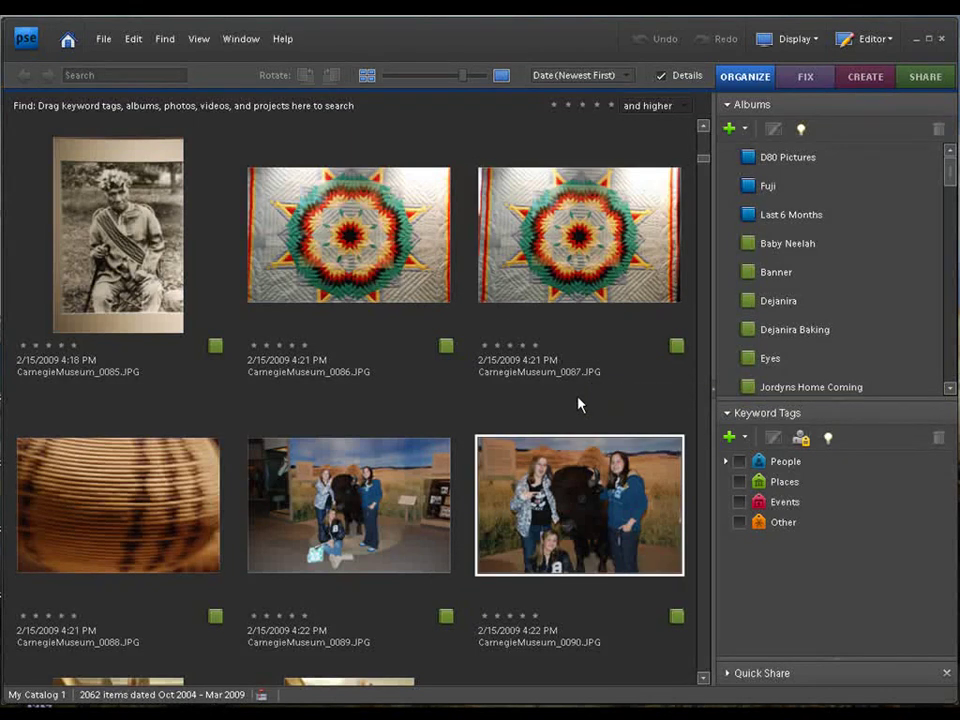
# Scroll the museum thumbnails and select the cougar photo CarnegieMuseum_0061
pyautogui.scroll(3, 578, 404)
pyautogui.scroll(6, 578, 404)
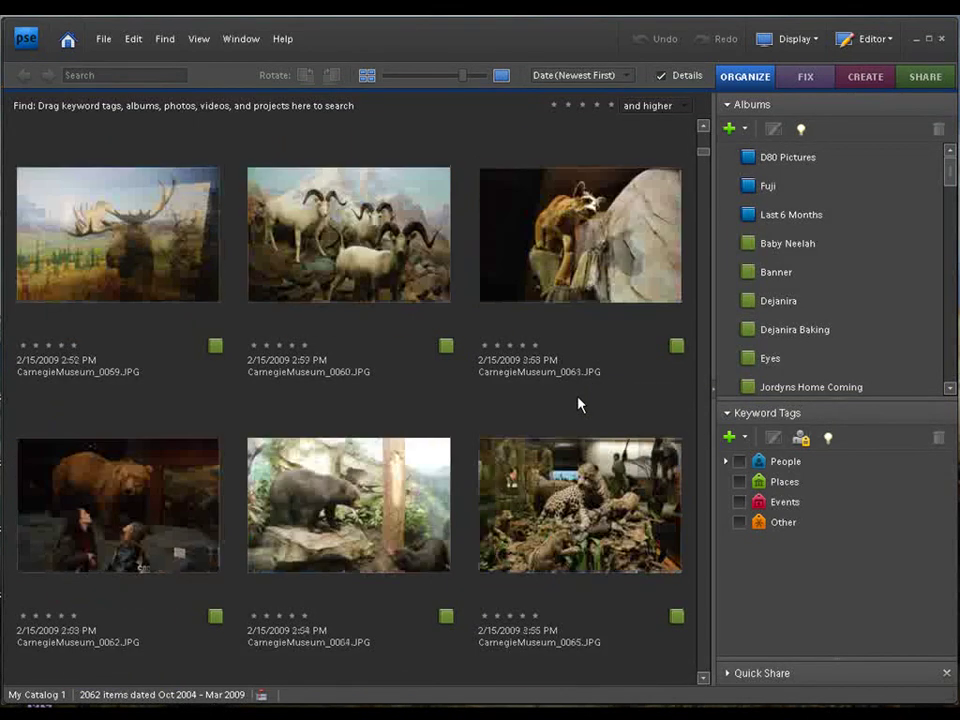
pyautogui.scroll(3, 578, 404)
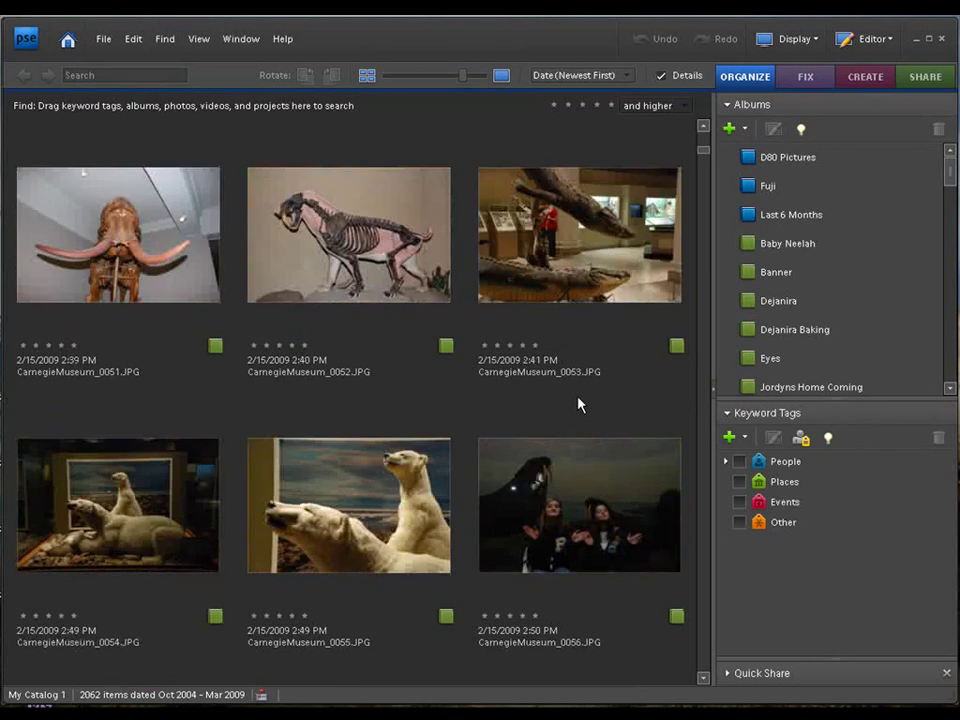
pyautogui.scroll(-2, 578, 404)
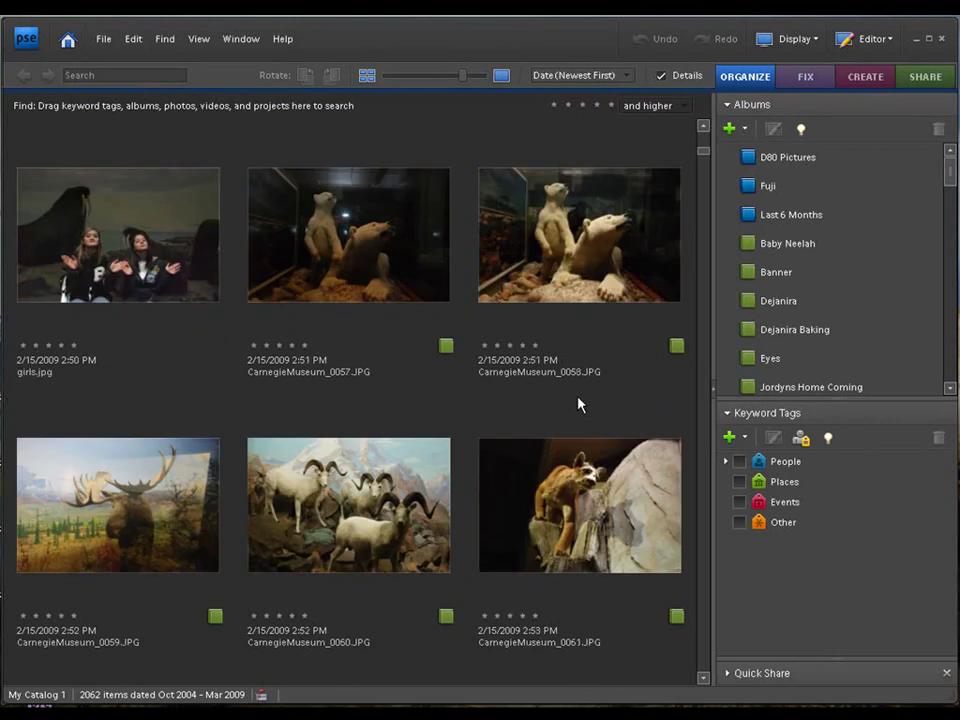
pyautogui.scroll(-1, 578, 404)
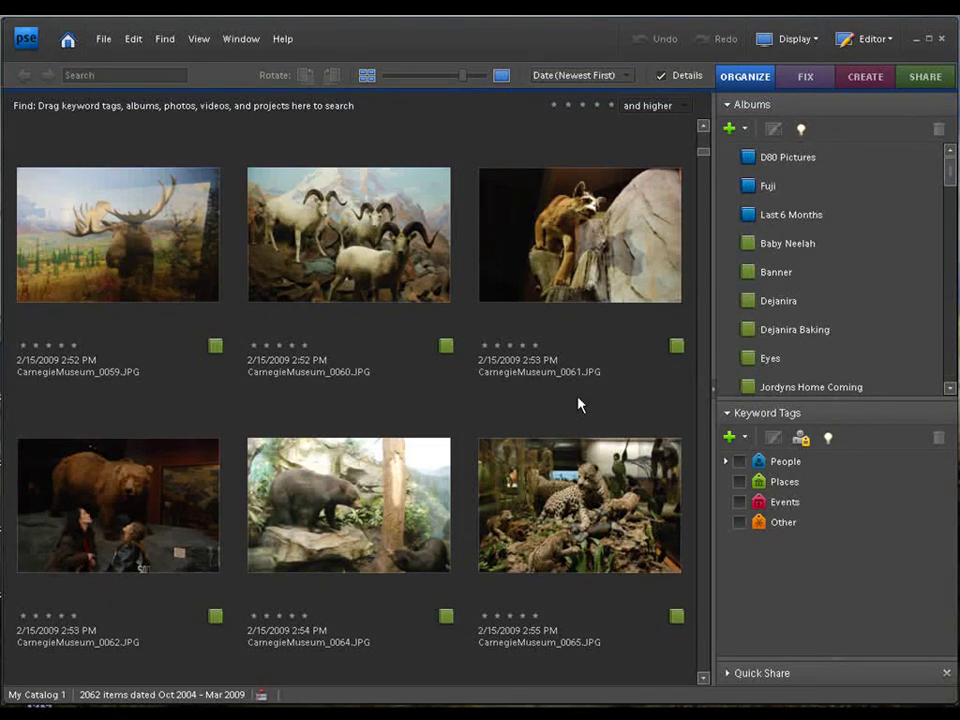
pyautogui.click(566, 258)
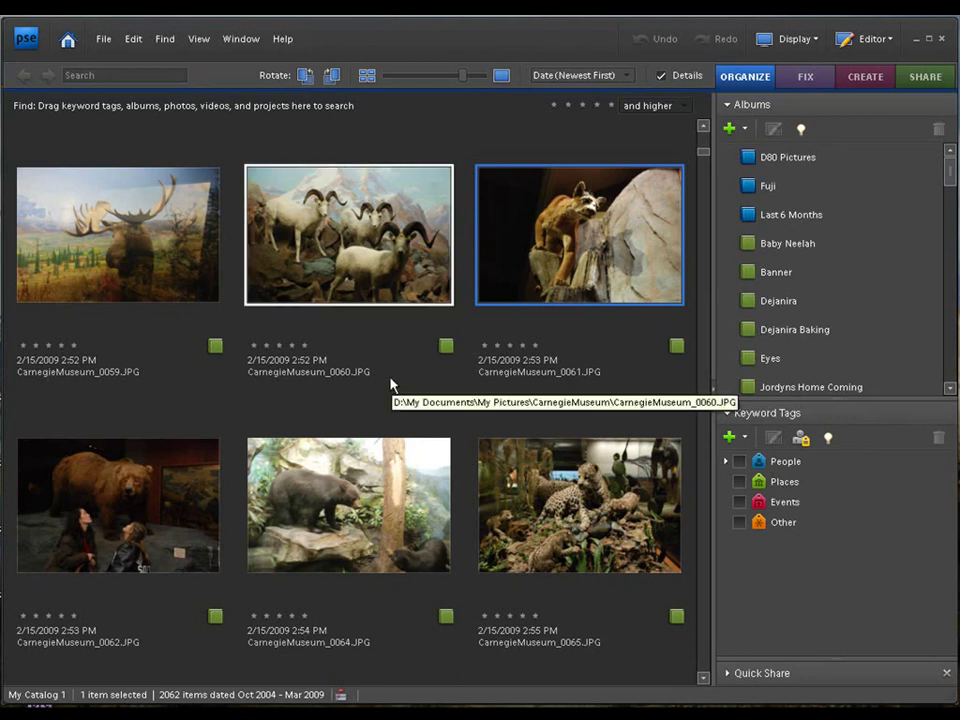
# Add the skeleton photo 0049 and igloo tunnel photo 0082 to the selection
pyautogui.scroll(-3, 391, 384)
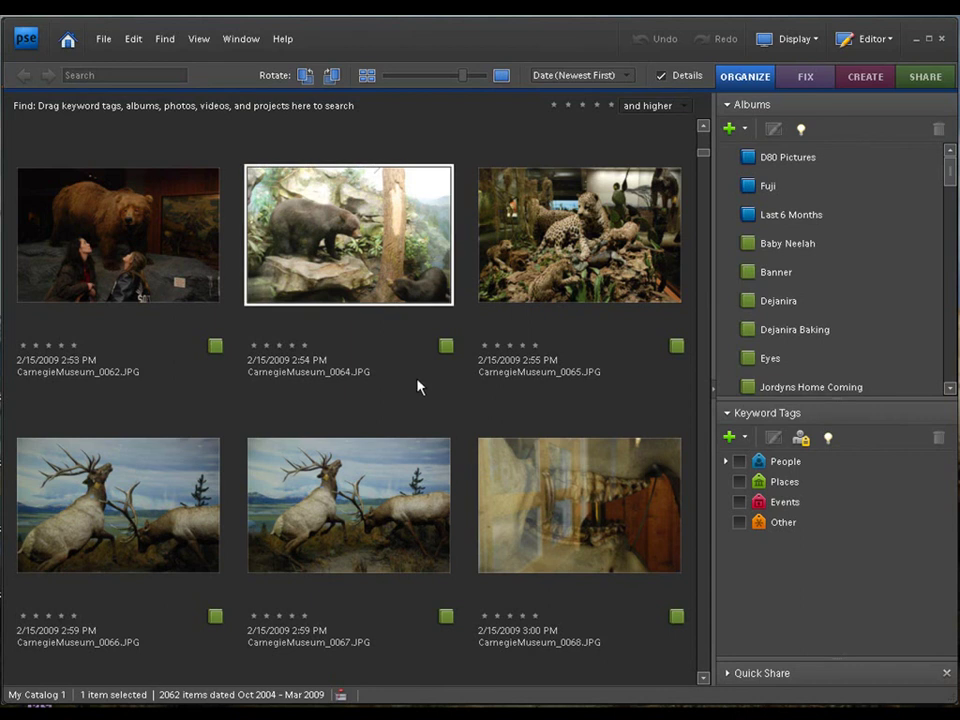
pyautogui.scroll(9, 409, 387)
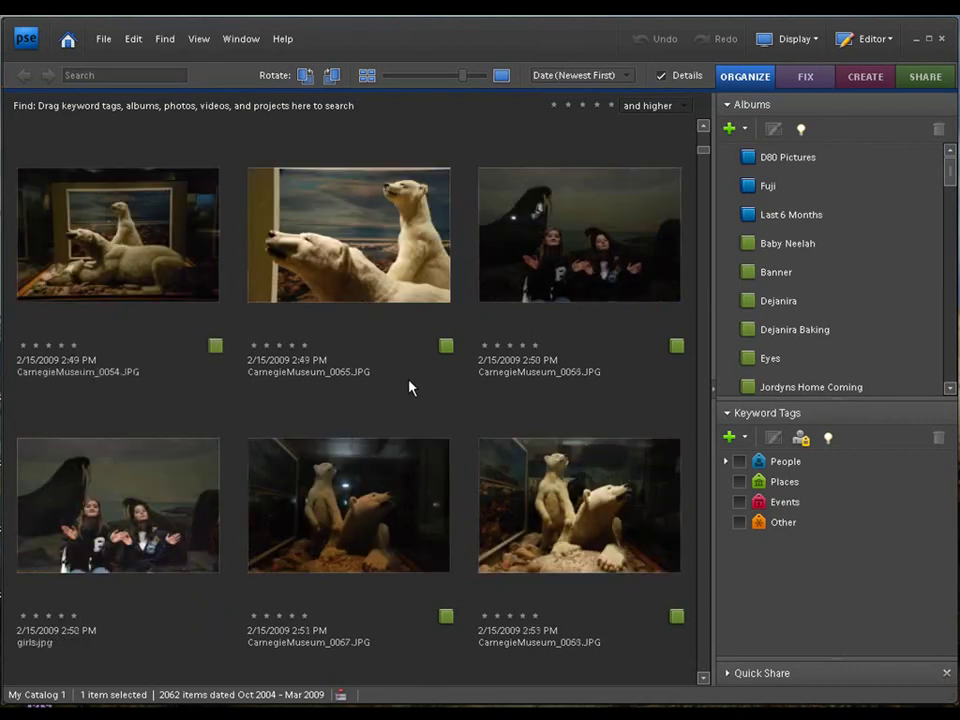
pyautogui.scroll(3, 409, 387)
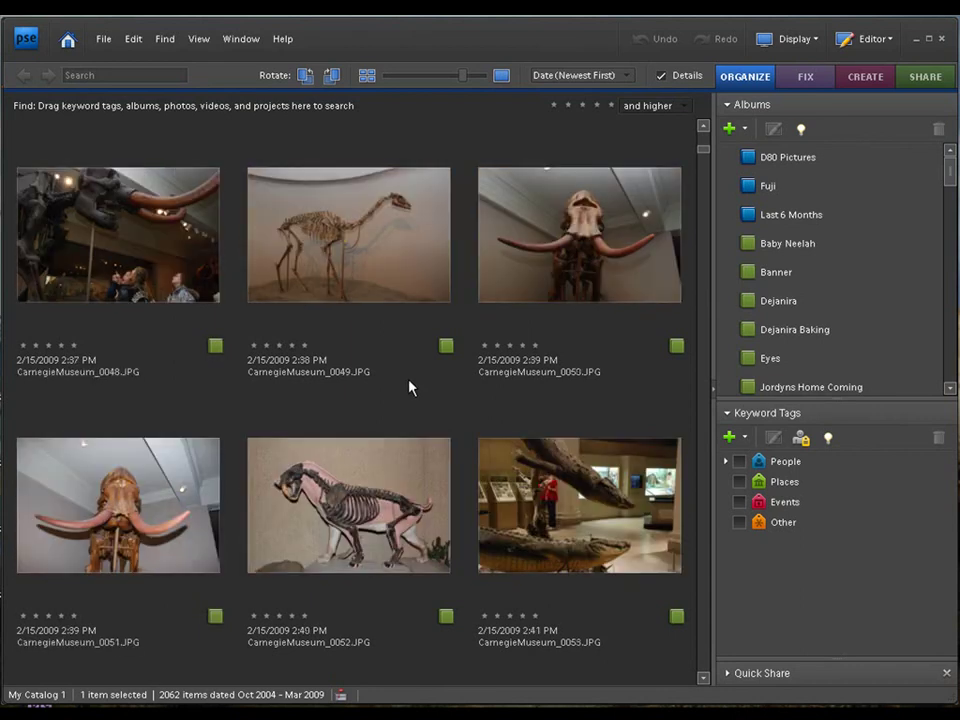
pyautogui.keyDown('ctrl'); pyautogui.click(330, 275); pyautogui.keyUp('ctrl')
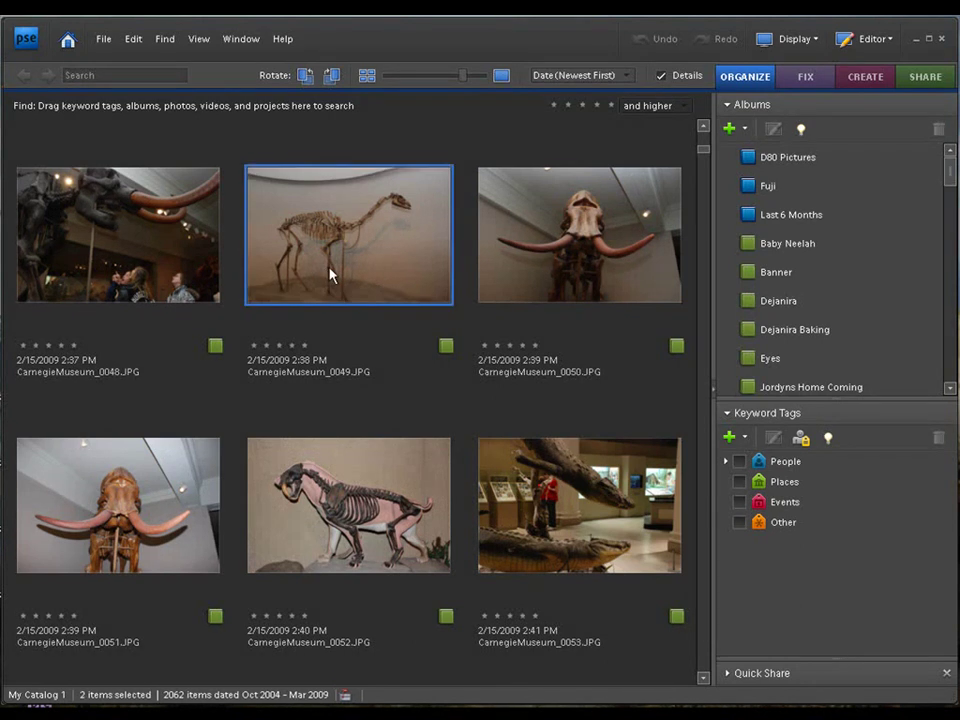
pyautogui.scroll(-3, 330, 275)
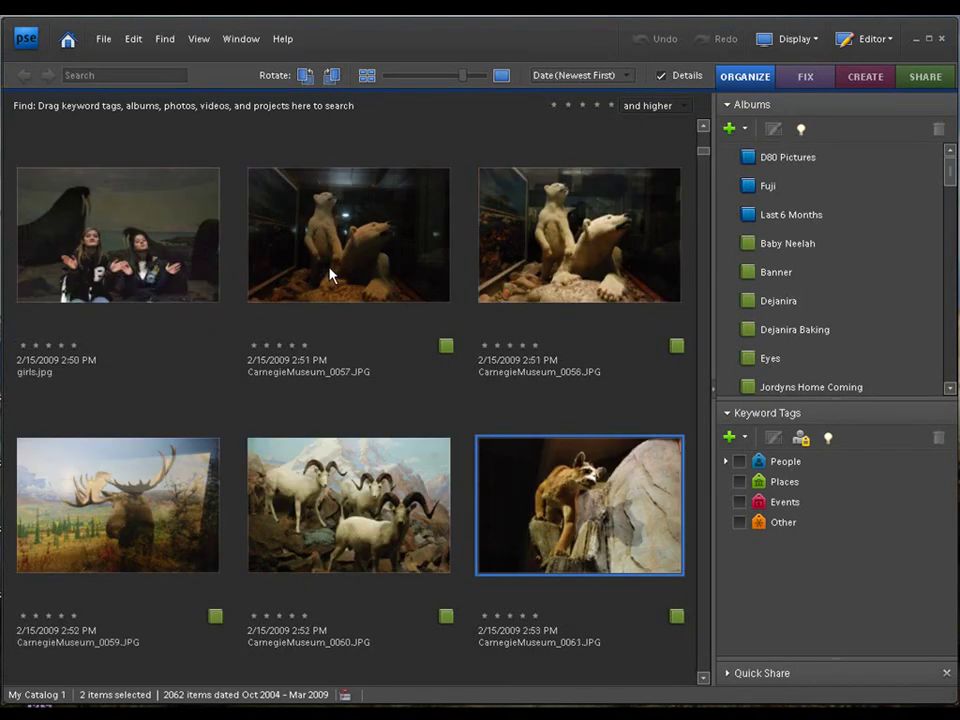
pyautogui.scroll(-2, 330, 275)
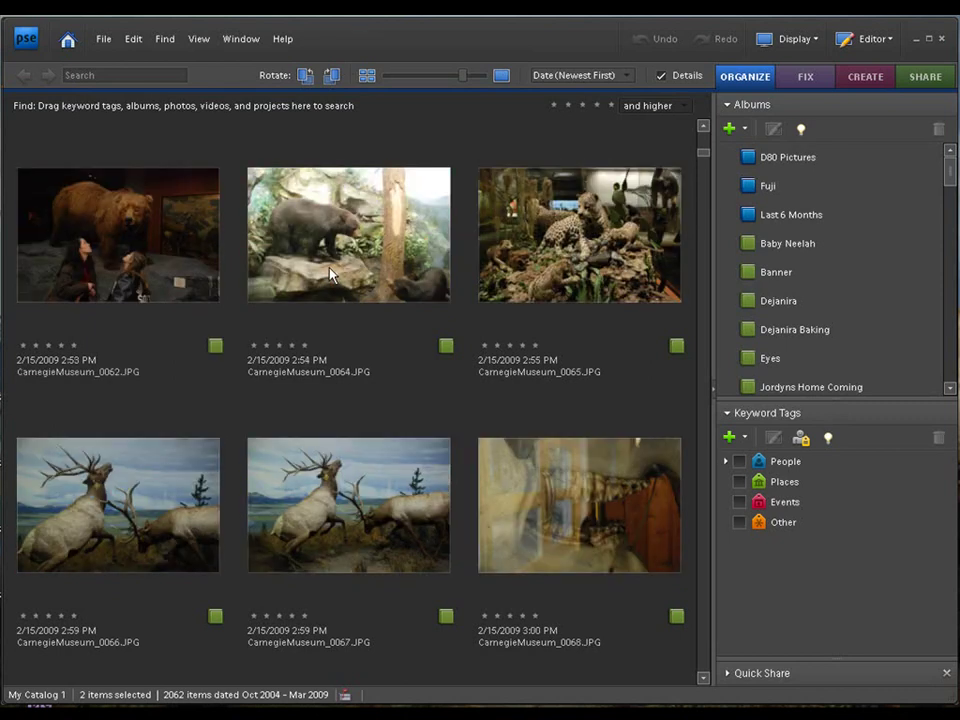
pyautogui.scroll(-2, 330, 275)
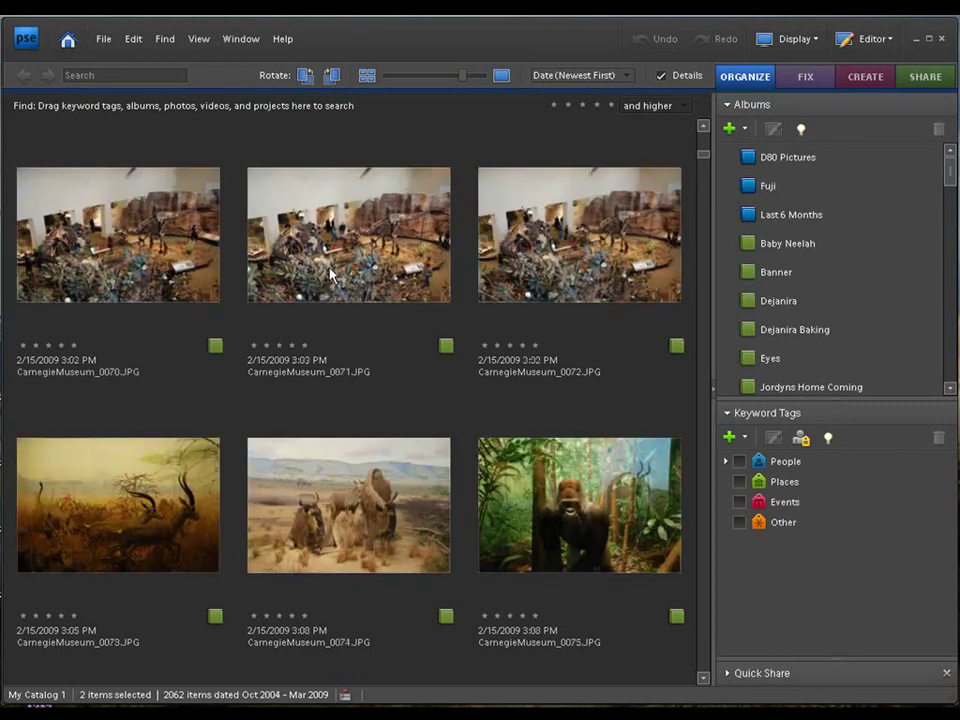
pyautogui.scroll(-1, 333, 276)
pyautogui.scroll(-1, 333, 276)
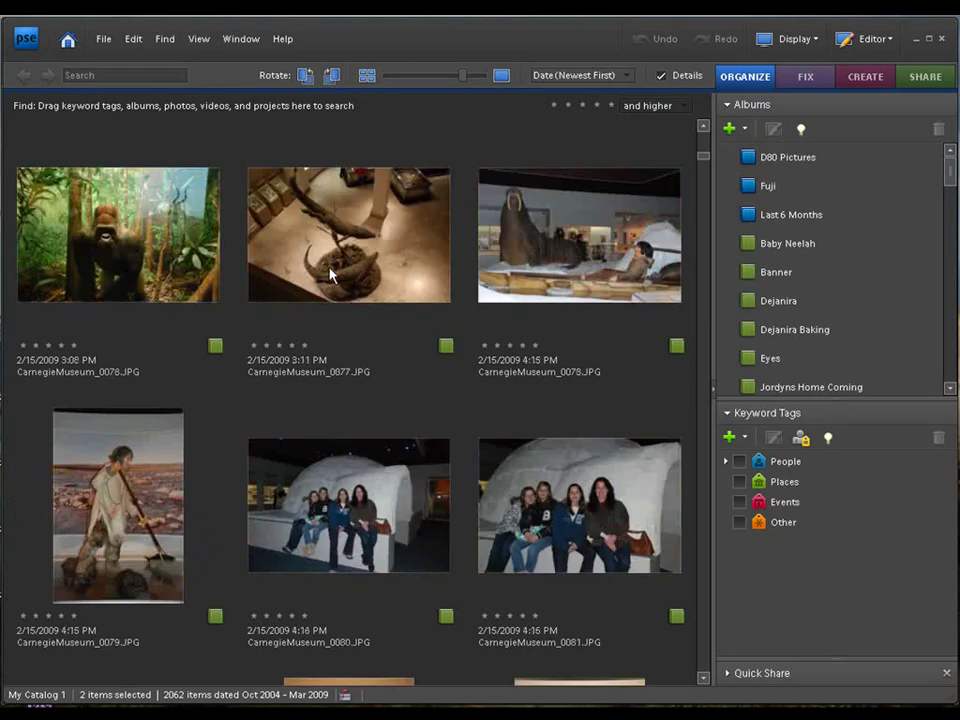
pyautogui.scroll(-1, 332, 275)
pyautogui.scroll(-1, 330, 273)
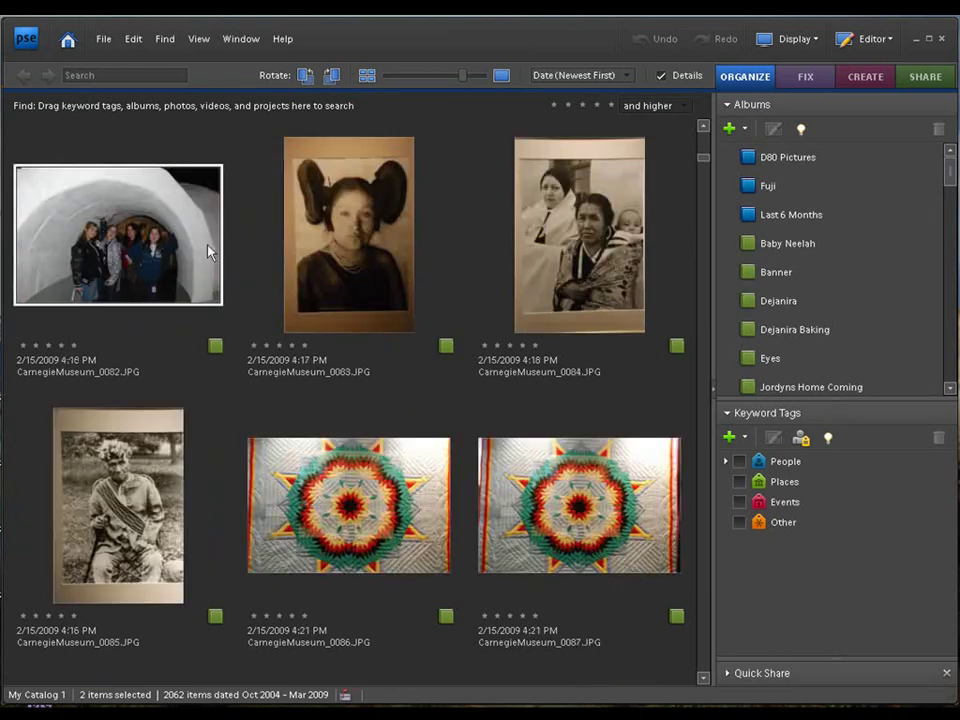
pyautogui.keyDown('ctrl'); pyautogui.click(167, 242); pyautogui.keyUp('ctrl')
# Add photos 0081, 0090 and 0093 to the selection and bring up its context menu
pyautogui.scroll(1, 167, 242)
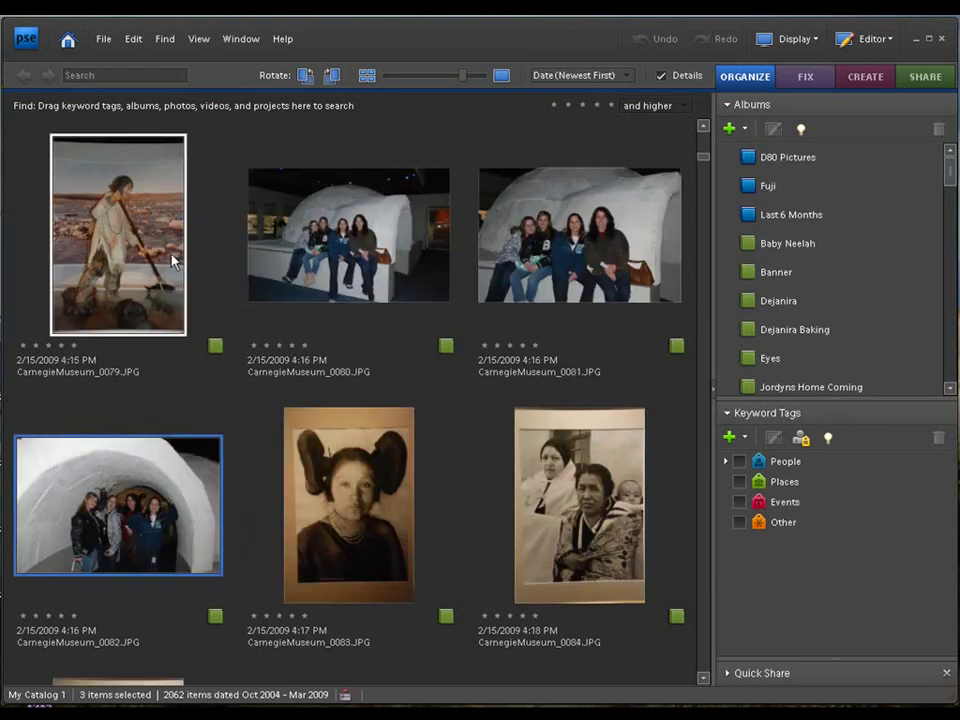
pyautogui.keyDown('ctrl'); pyautogui.click(562, 252); pyautogui.keyUp('ctrl')
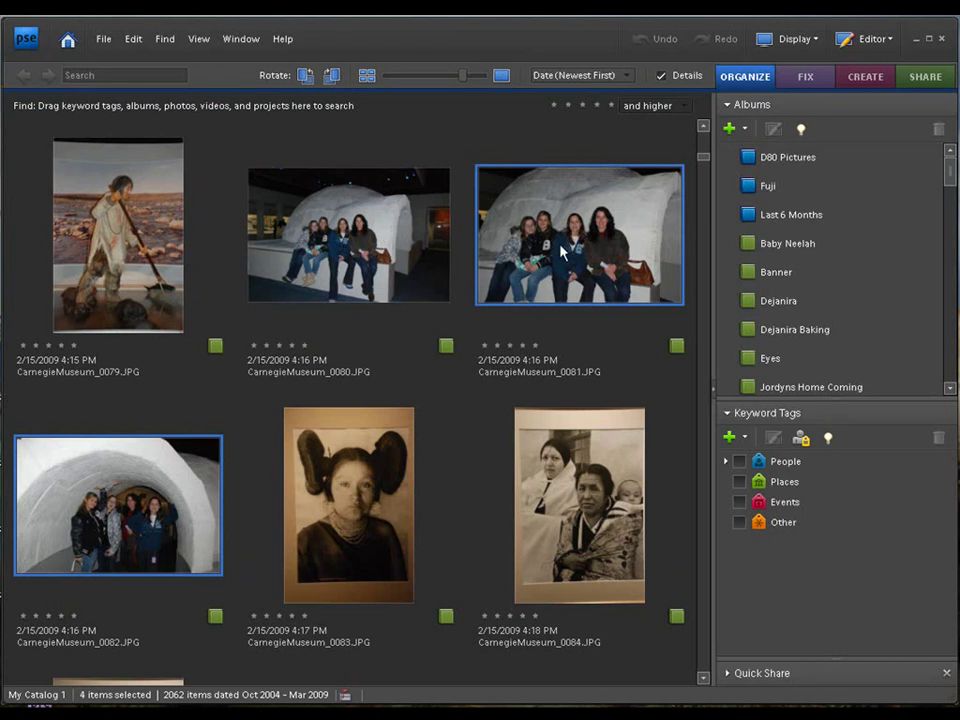
pyautogui.scroll(-1, 562, 252)
pyautogui.scroll(-1, 562, 252)
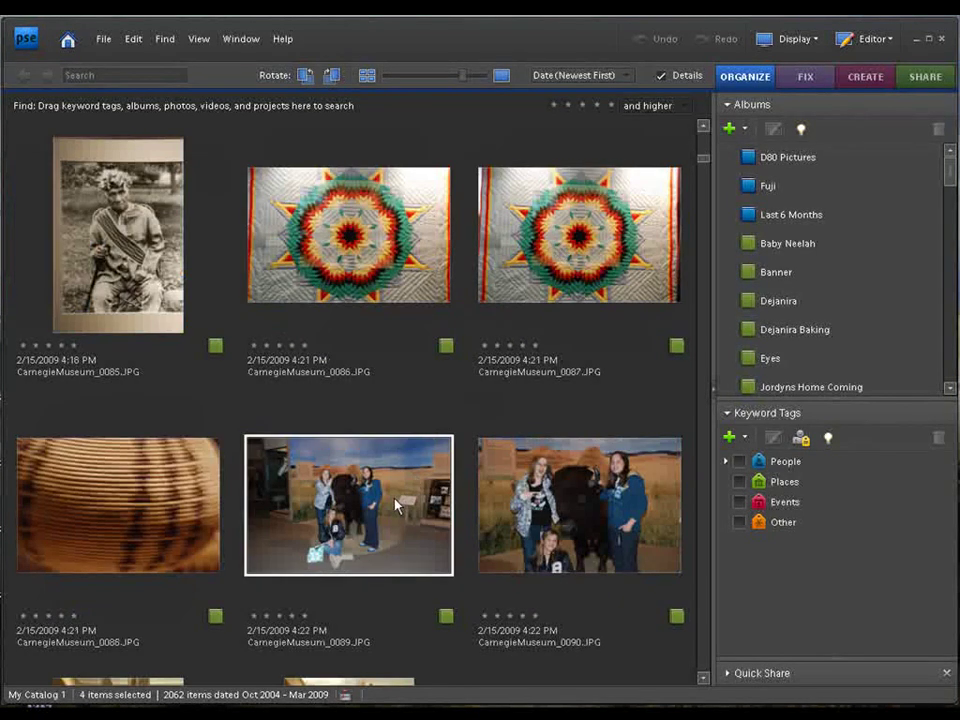
pyautogui.keyDown('ctrl'); pyautogui.click(527, 500); pyautogui.keyUp('ctrl')
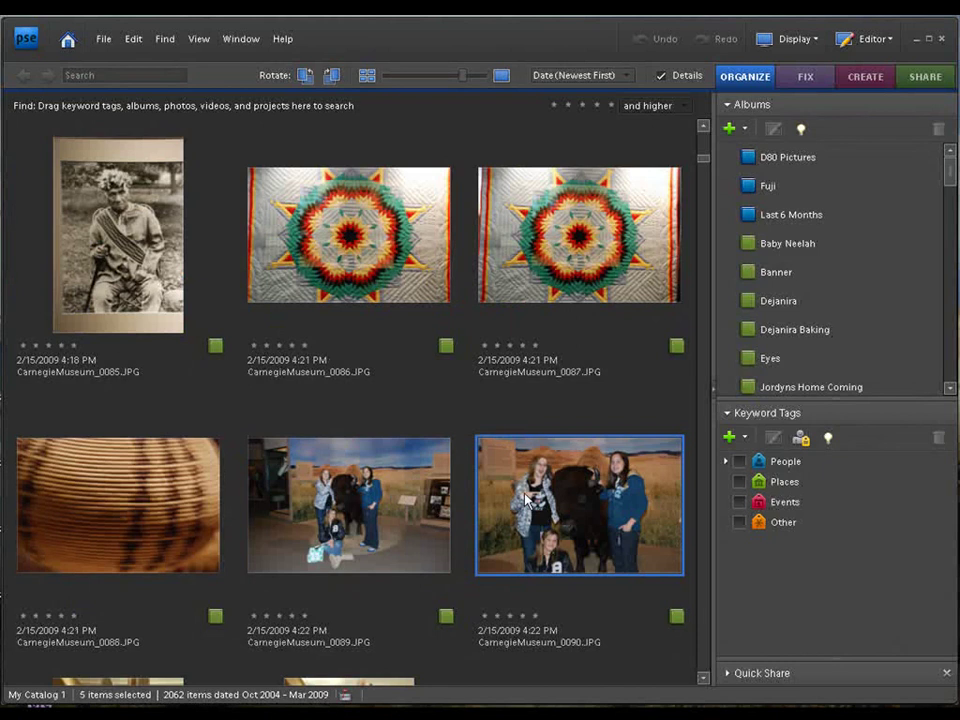
pyautogui.scroll(-1, 527, 500)
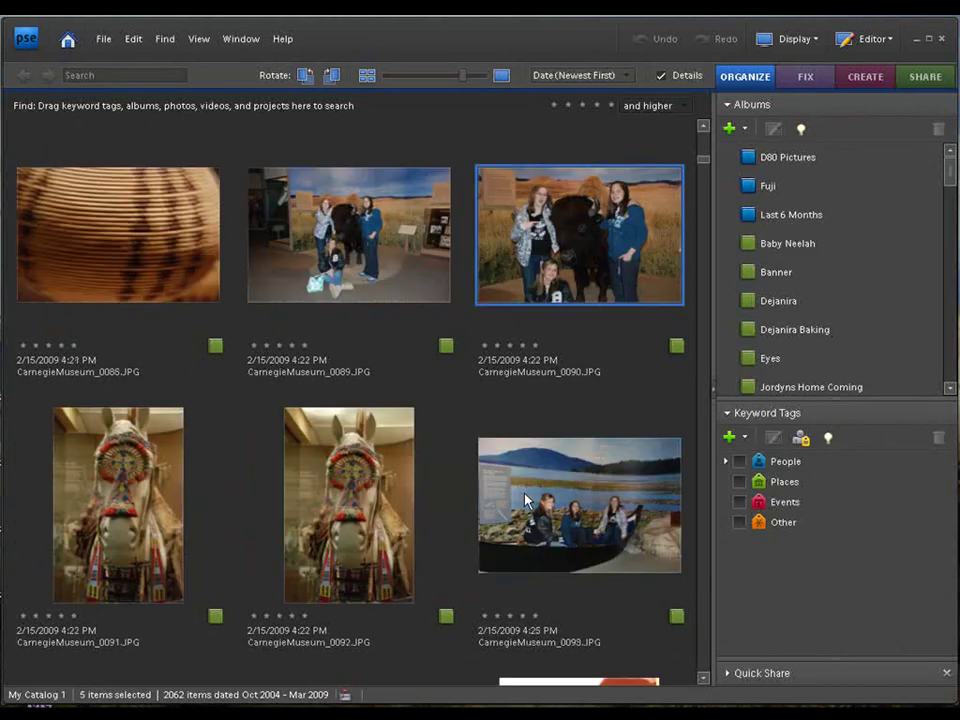
pyautogui.scroll(-1, 527, 500)
pyautogui.scroll(-2, 527, 500)
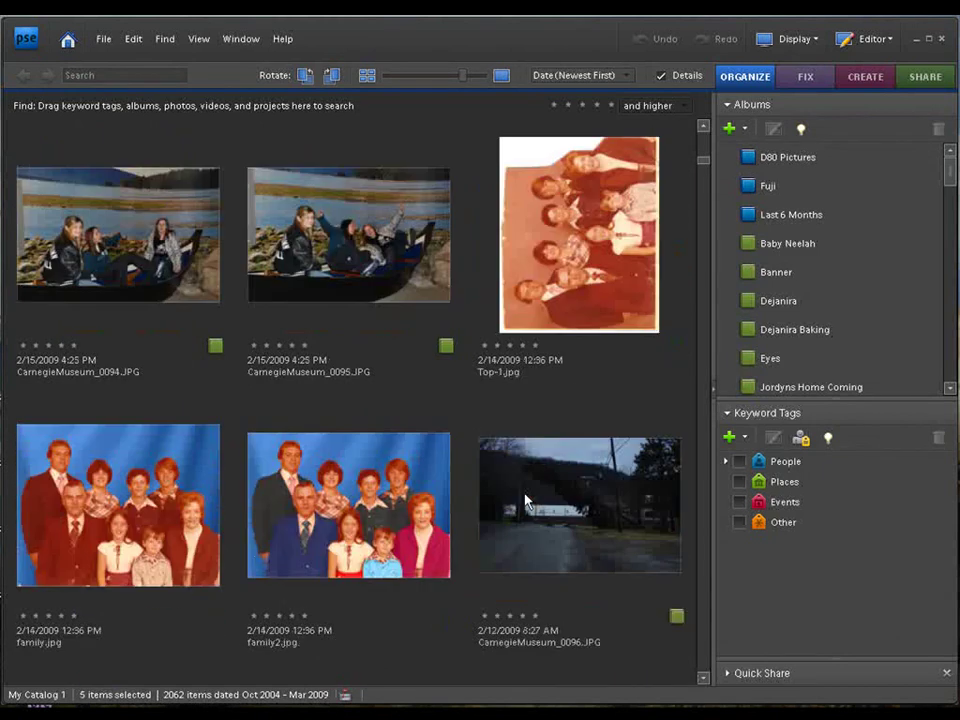
pyautogui.scroll(3, 527, 500)
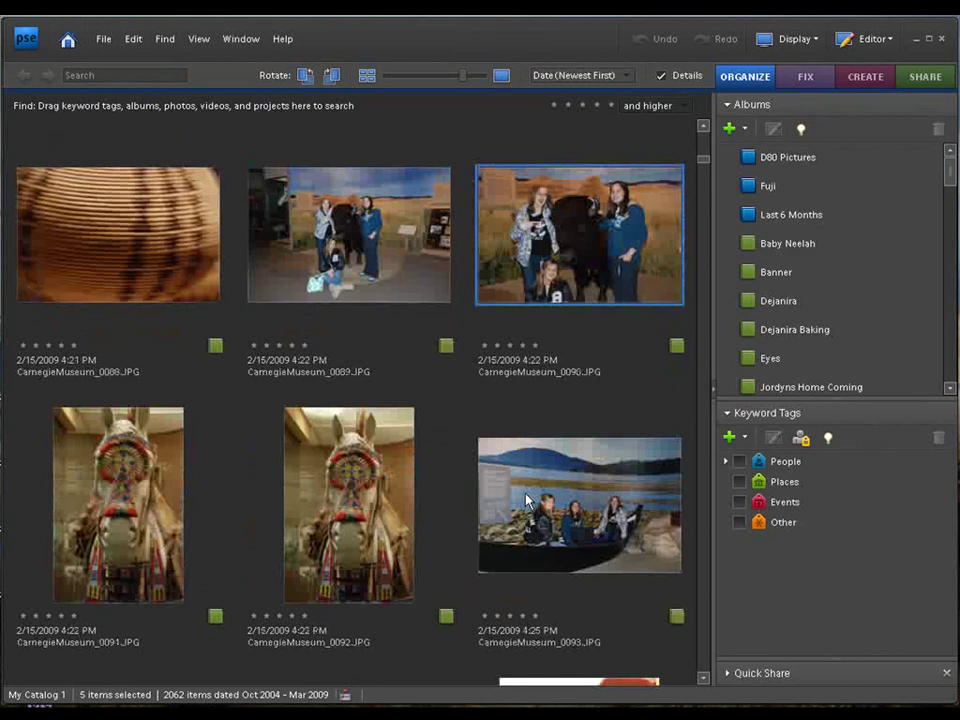
pyautogui.keyDown('ctrl'); pyautogui.click(552, 506); pyautogui.keyUp('ctrl')
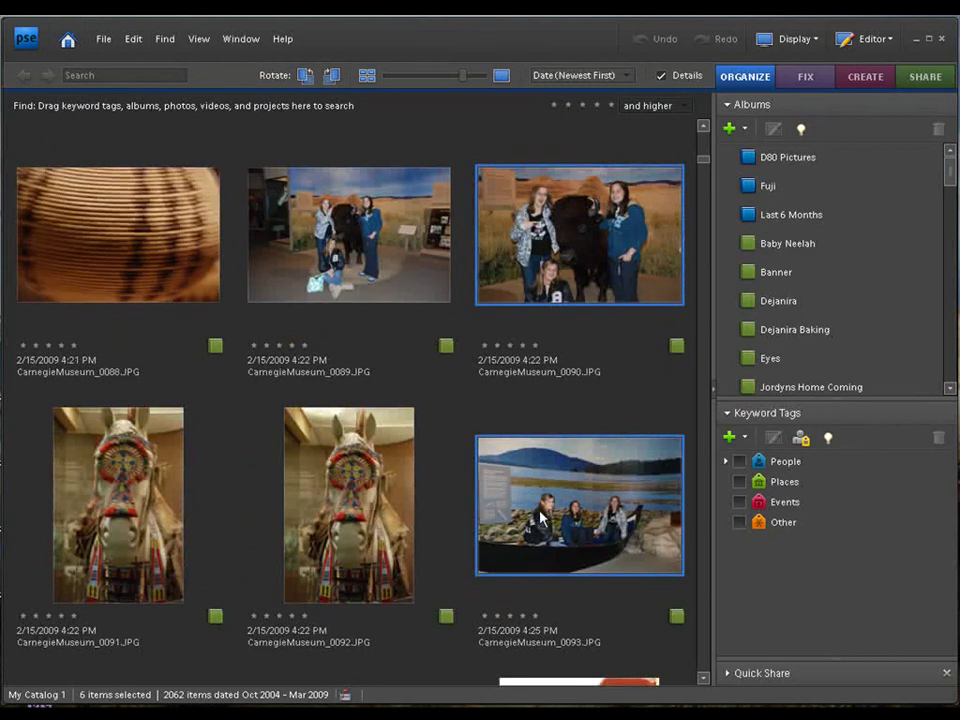
pyautogui.rightClick(541, 517)
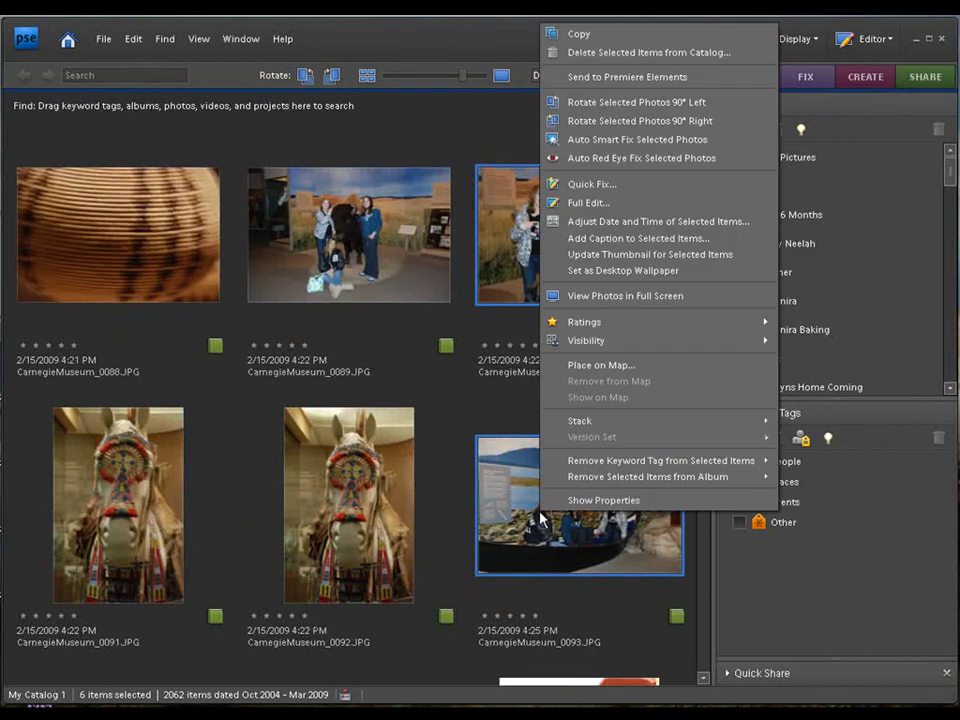
# Choose Full Edit to open the six selected museum photos in the Editor
pyautogui.click(560, 203)
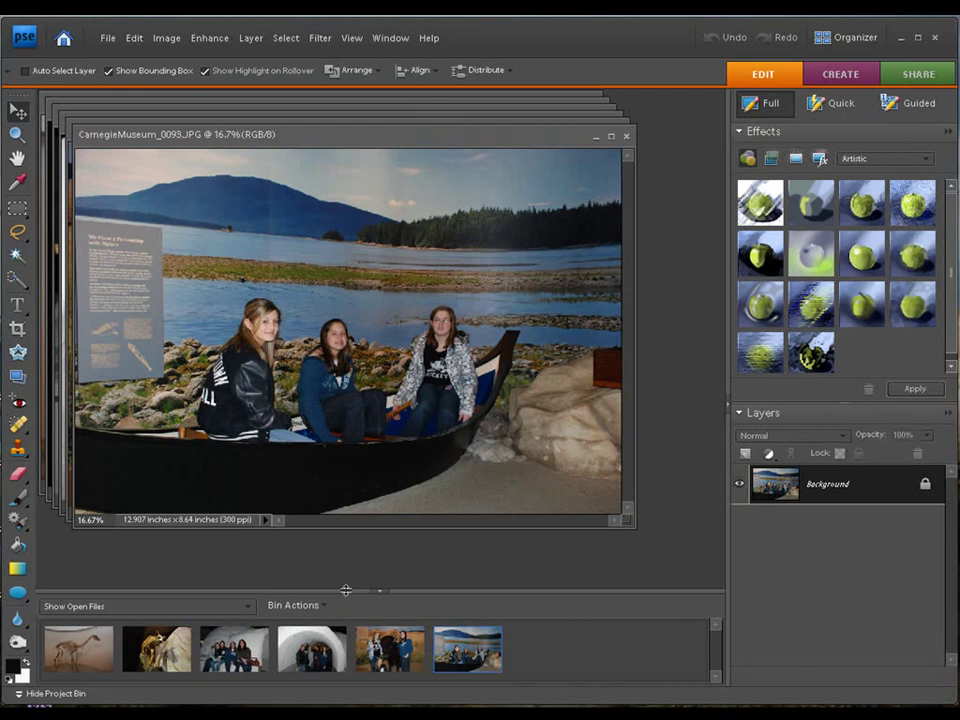
# Make the Project Bin taller and cycle documents to the cougar photo 0061
pyautogui.moveTo(362, 589); pyautogui.dragTo(357, 576)
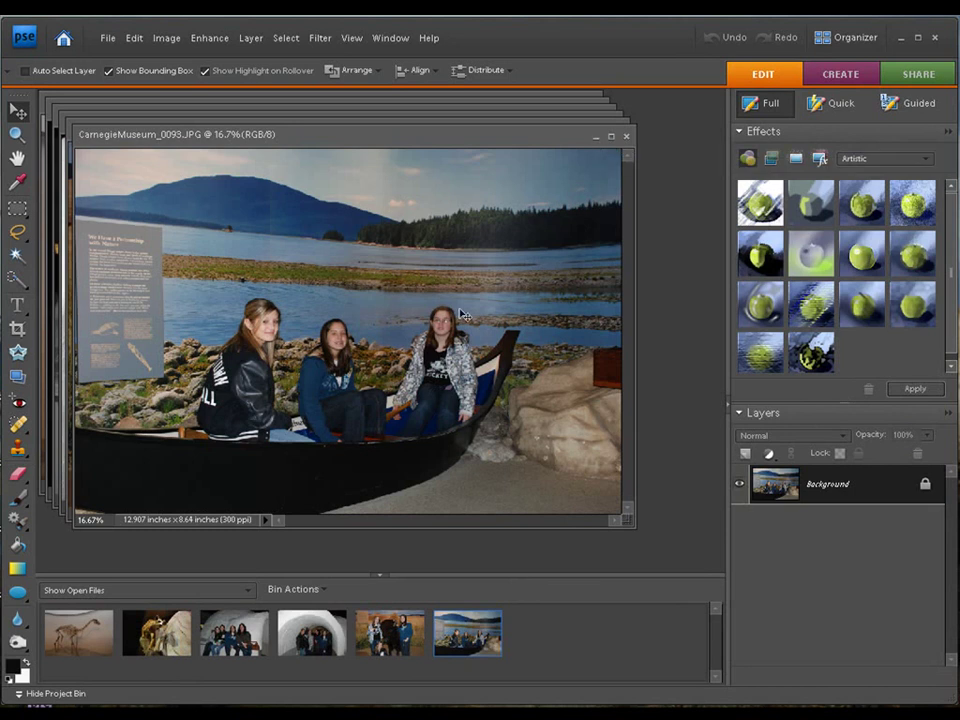
pyautogui.hotkey('ctrl', 'Tab')
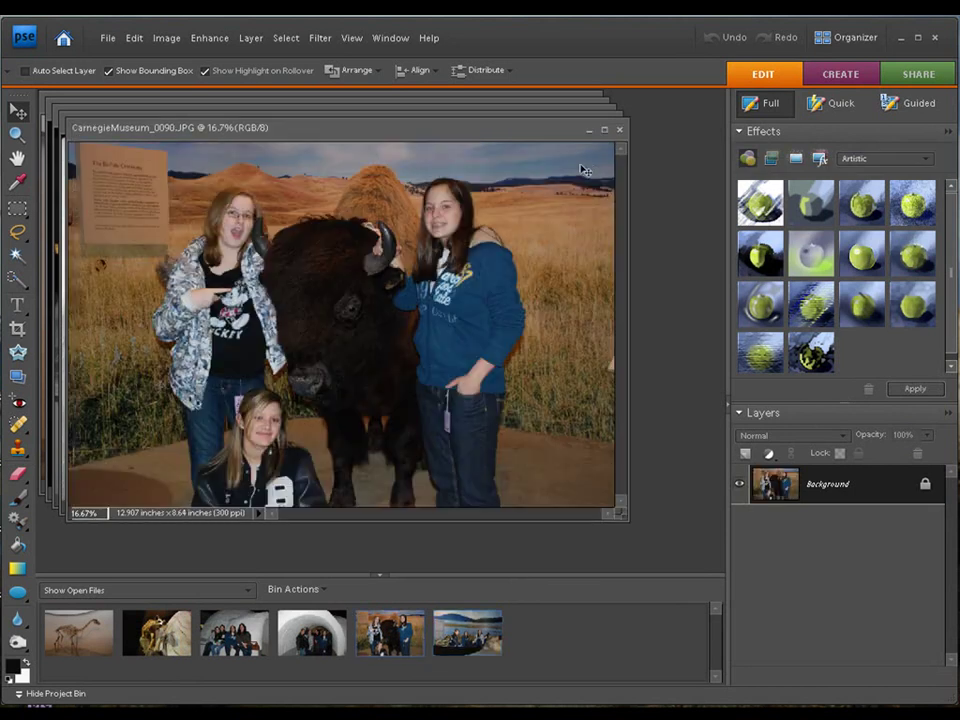
pyautogui.hotkey('ctrl', 'Tab')
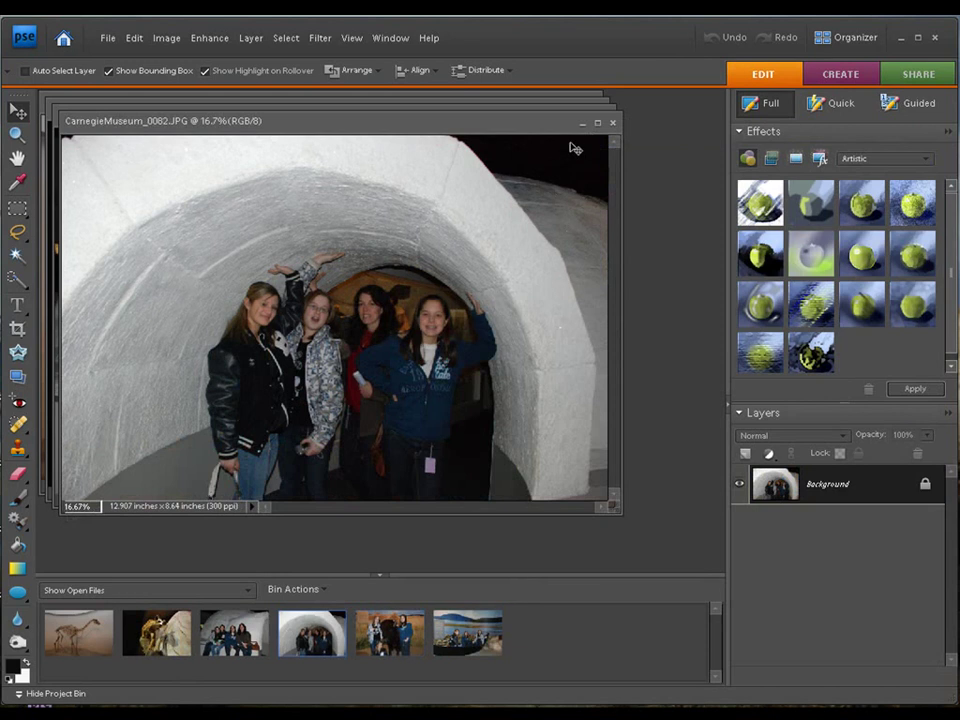
pyautogui.hotkey('ctrl', 'Tab')
pyautogui.hotkey('ctrl', 'Tab')
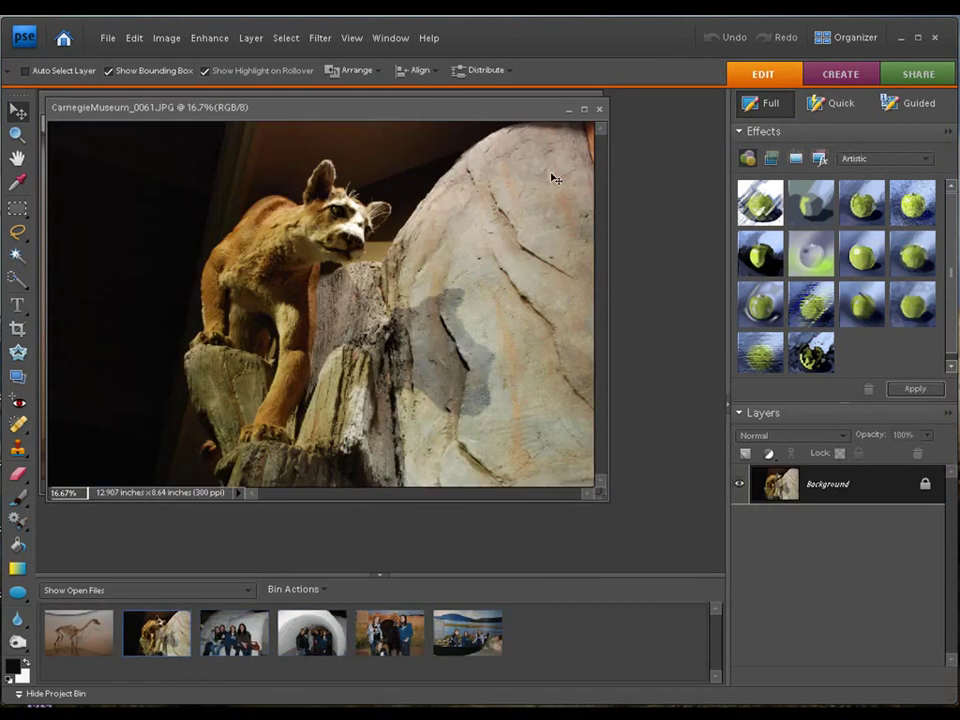
# Bring the cougar photo back to the front and minimize the skeleton photo 0049
pyautogui.moveTo(443, 121); pyautogui.dragTo(542, 133)
pyautogui.click(521, 101)
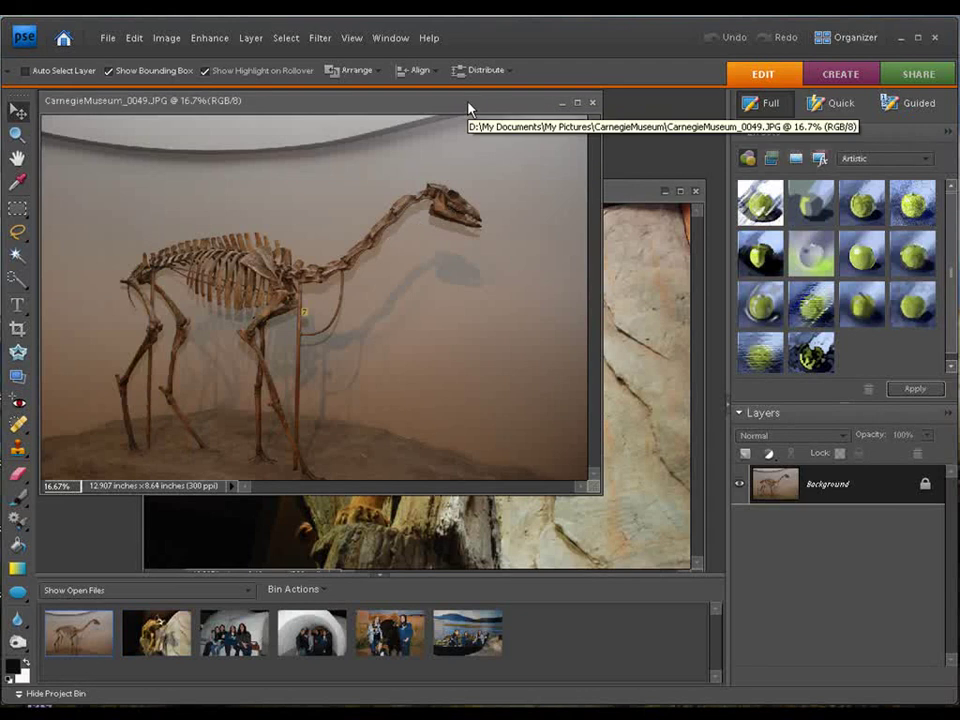
pyautogui.click(612, 201)
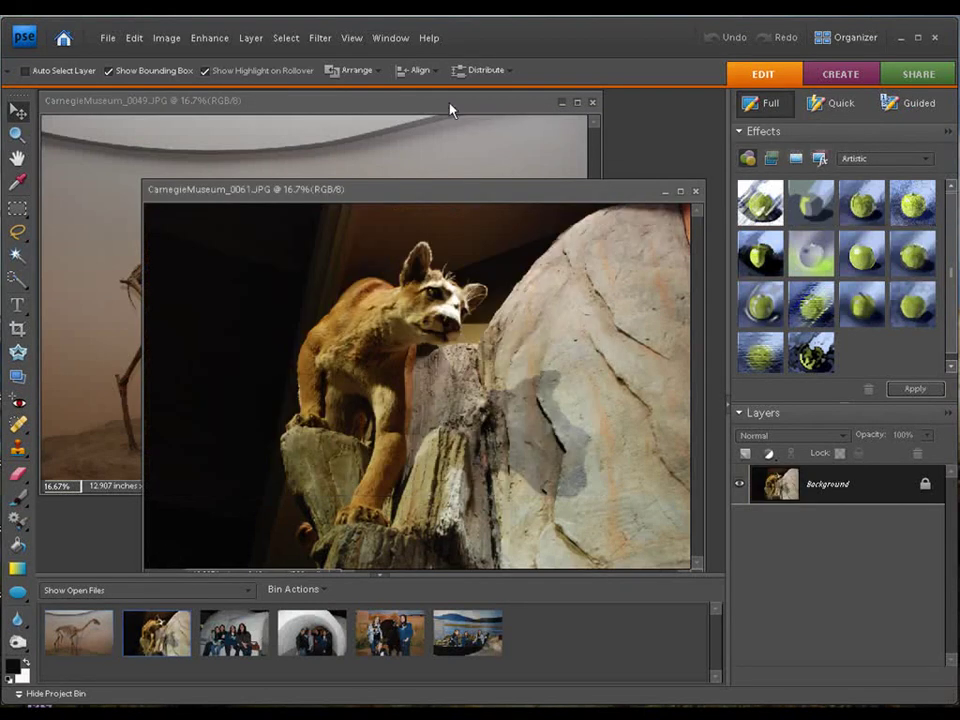
pyautogui.click(450, 104)
pyautogui.click(562, 102)
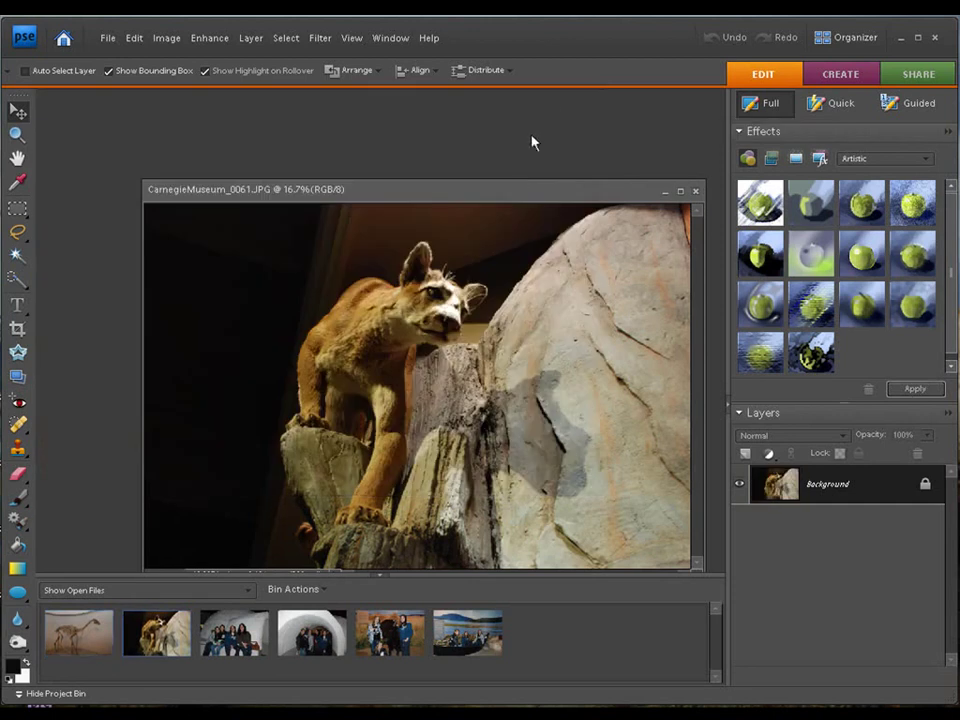
# Fit the cougar photo to the screen with View > Fit on Screen
pyautogui.moveTo(523, 192); pyautogui.dragTo(473, 124)
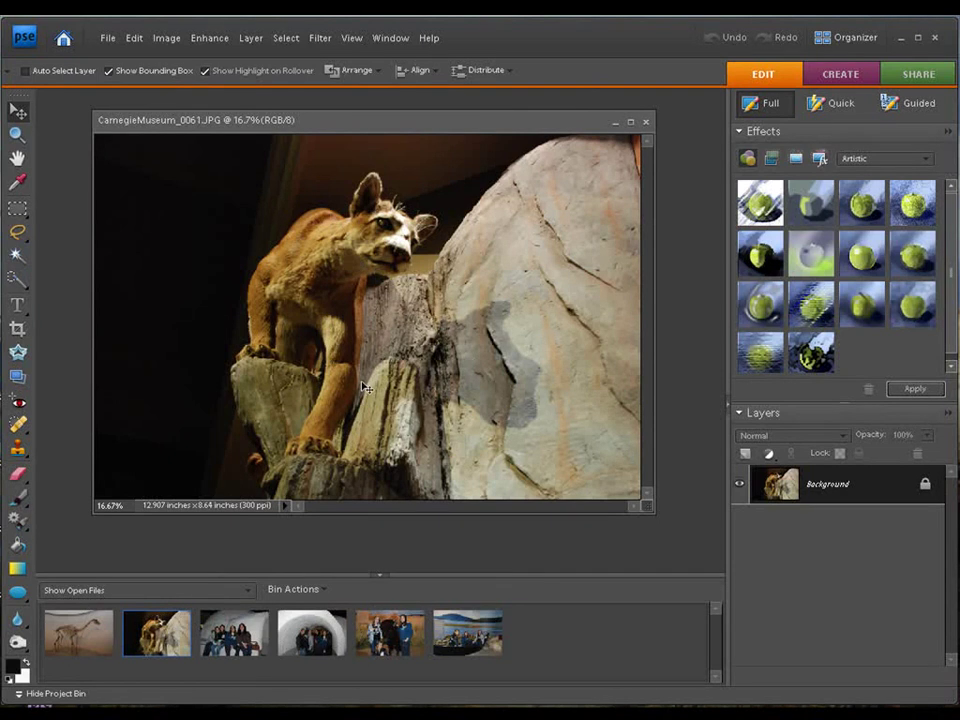
pyautogui.click(351, 38)
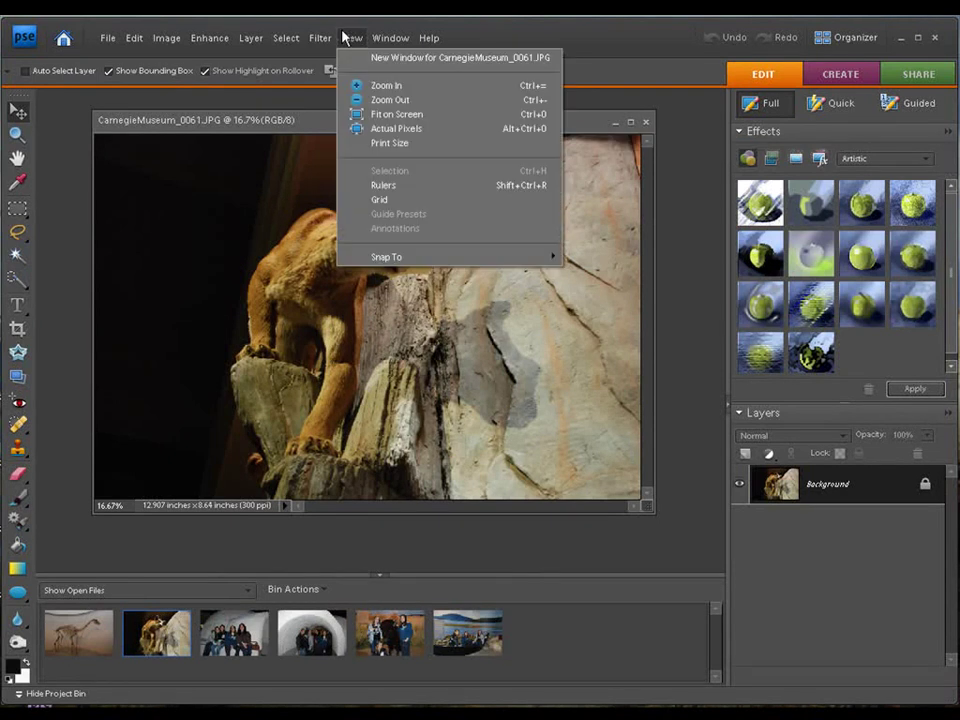
pyautogui.click(365, 116)
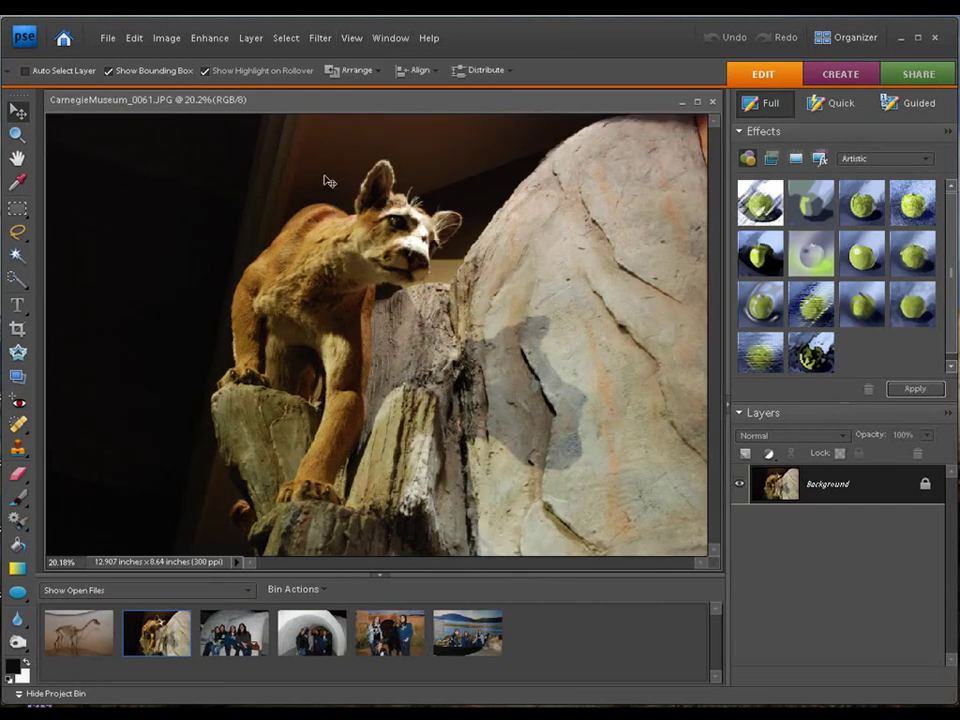
# Restore the skeleton photo 0049 from the Project Bin as a floating window
pyautogui.rightClick(68, 640)
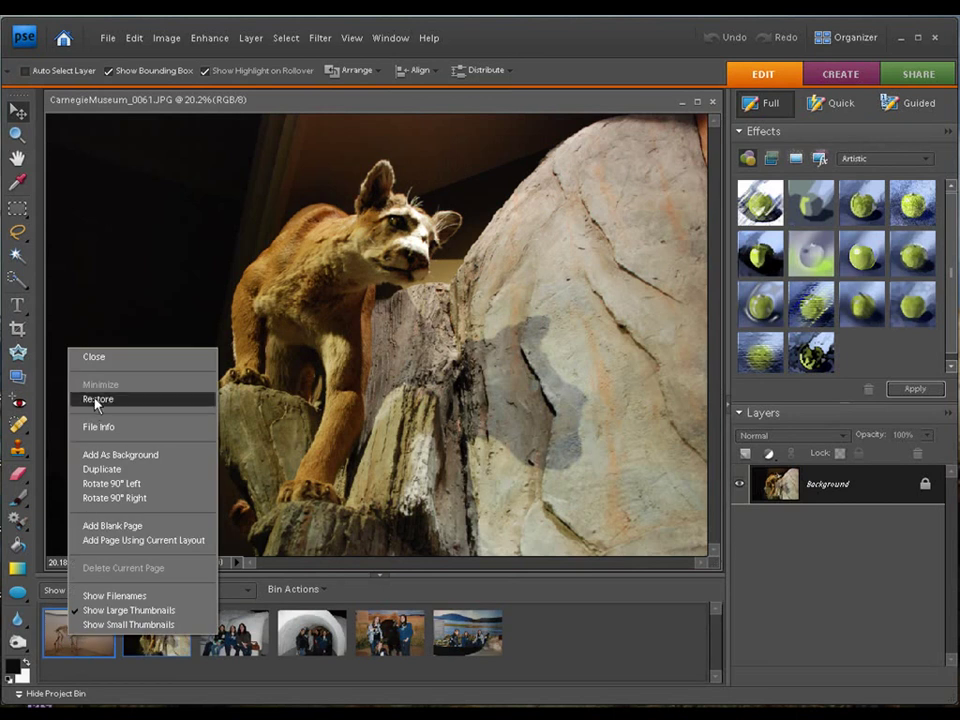
pyautogui.click(153, 314)
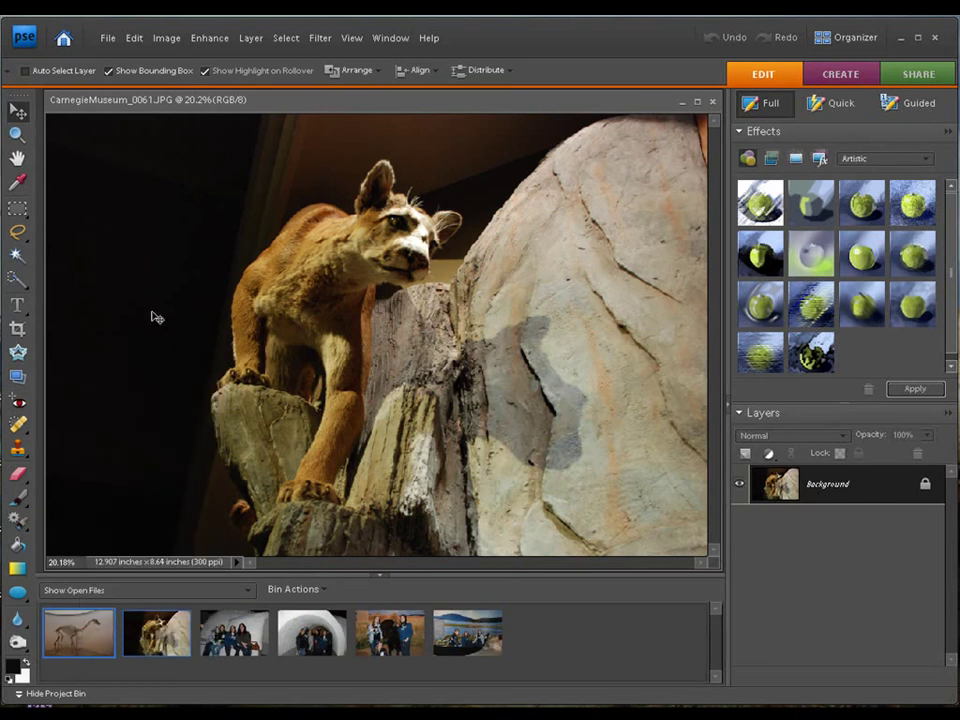
pyautogui.rightClick(89, 631)
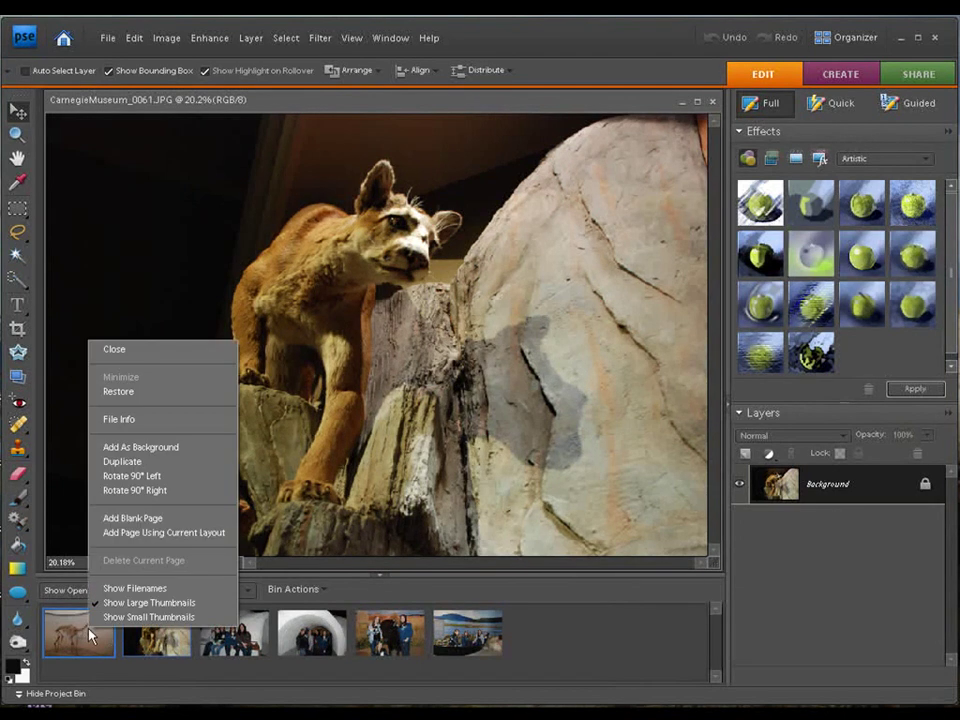
pyautogui.click(114, 391)
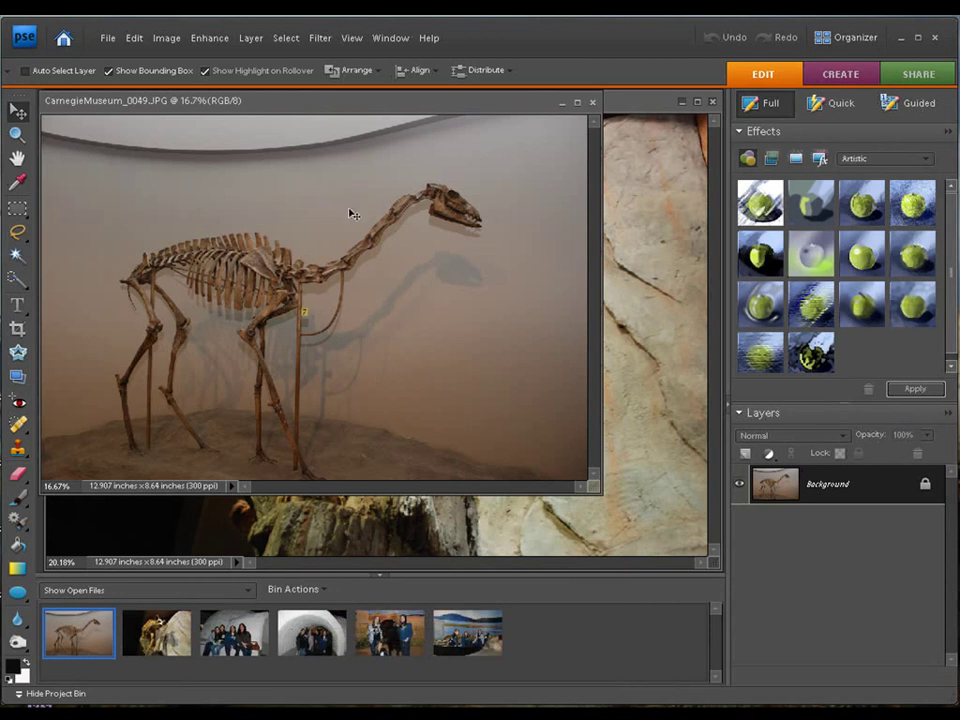
pyautogui.moveTo(327, 105); pyautogui.dragTo(390, 141)
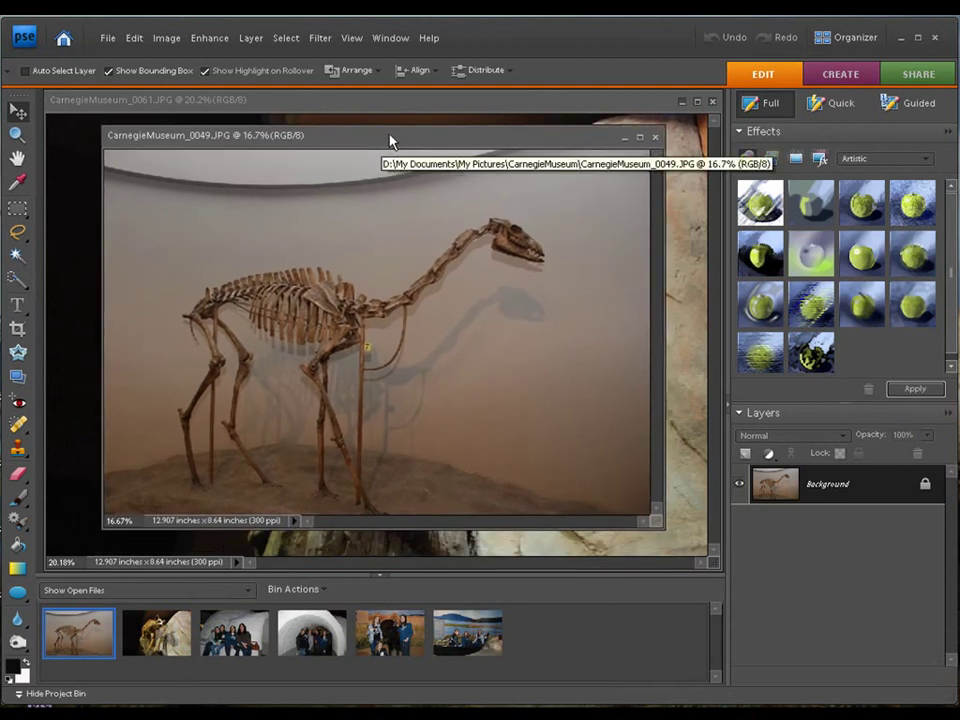
# Select a rectangle around the skeleton in 0049, copy it, and minimize that window
pyautogui.click(16, 212)
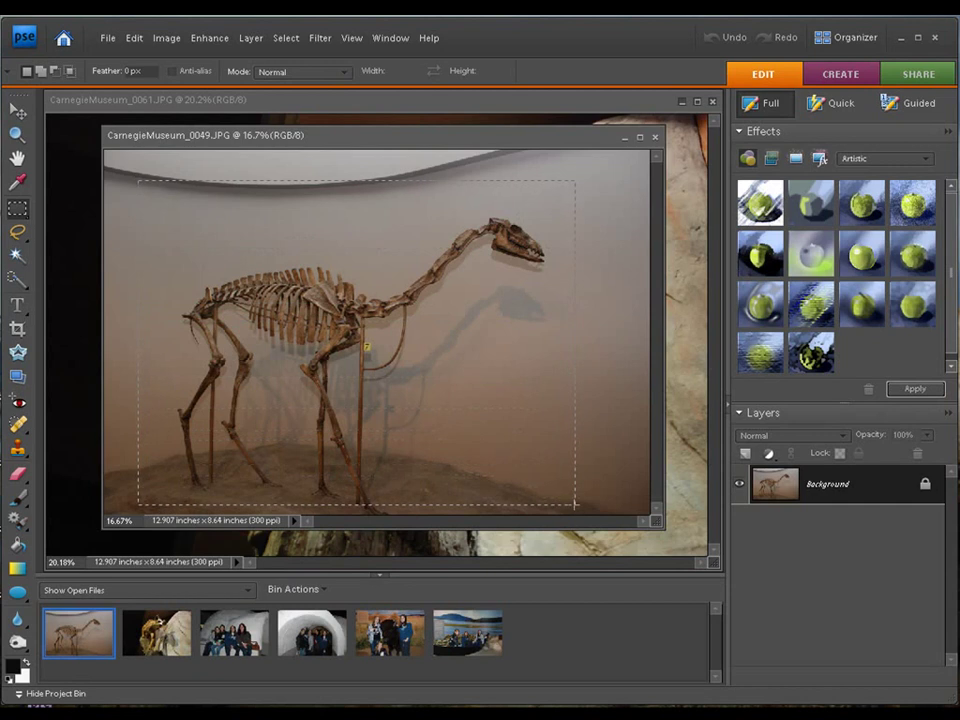
pyautogui.moveTo(575, 511); pyautogui.dragTo(575, 511)
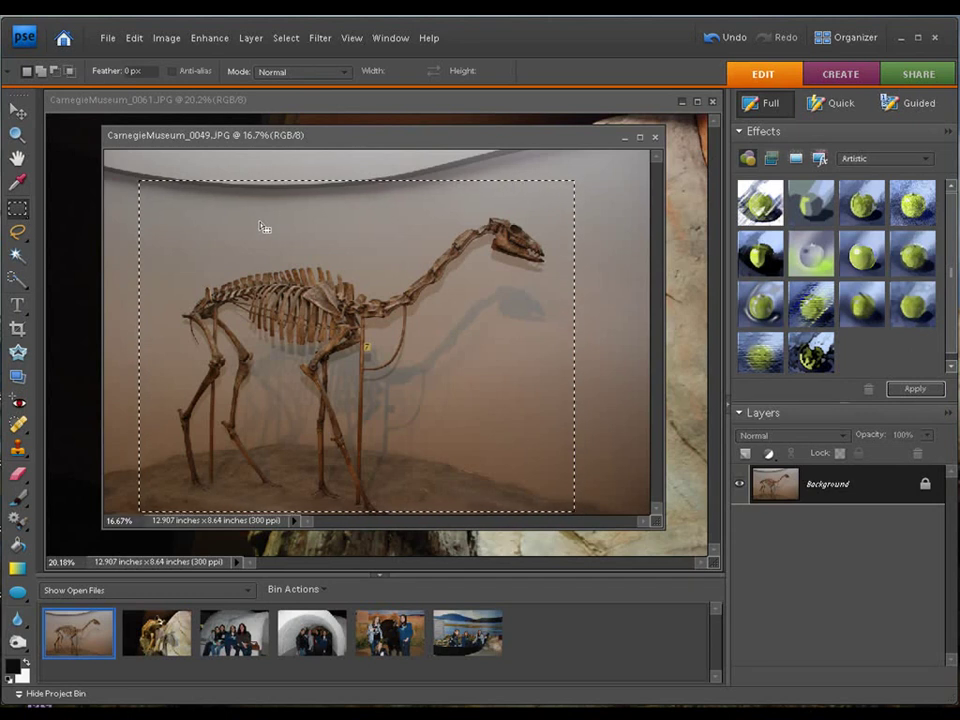
pyautogui.click(135, 38)
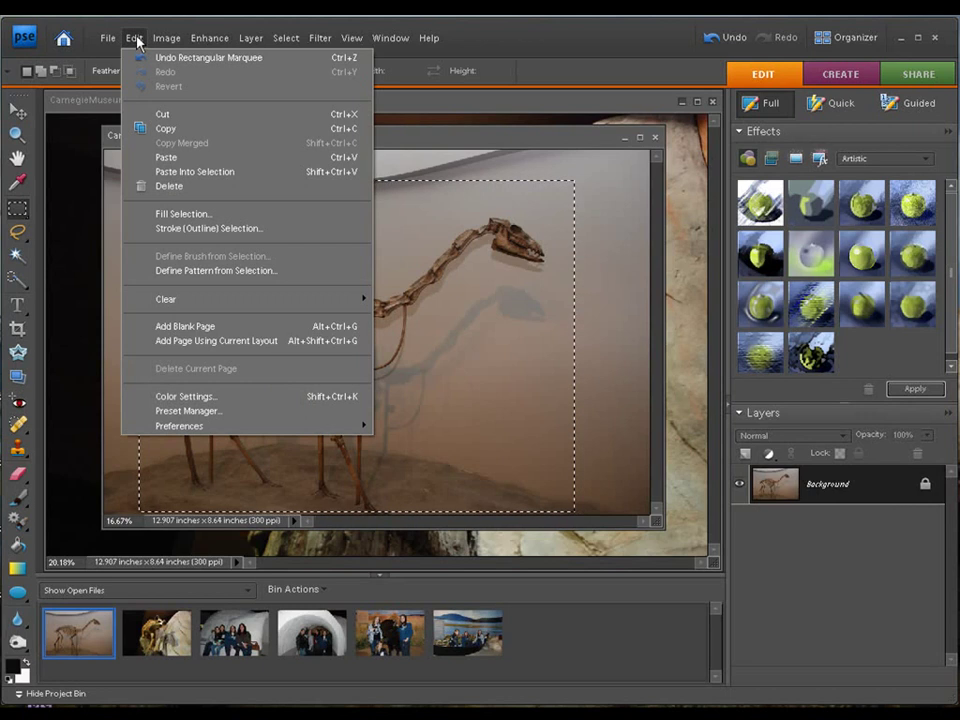
pyautogui.click(150, 127)
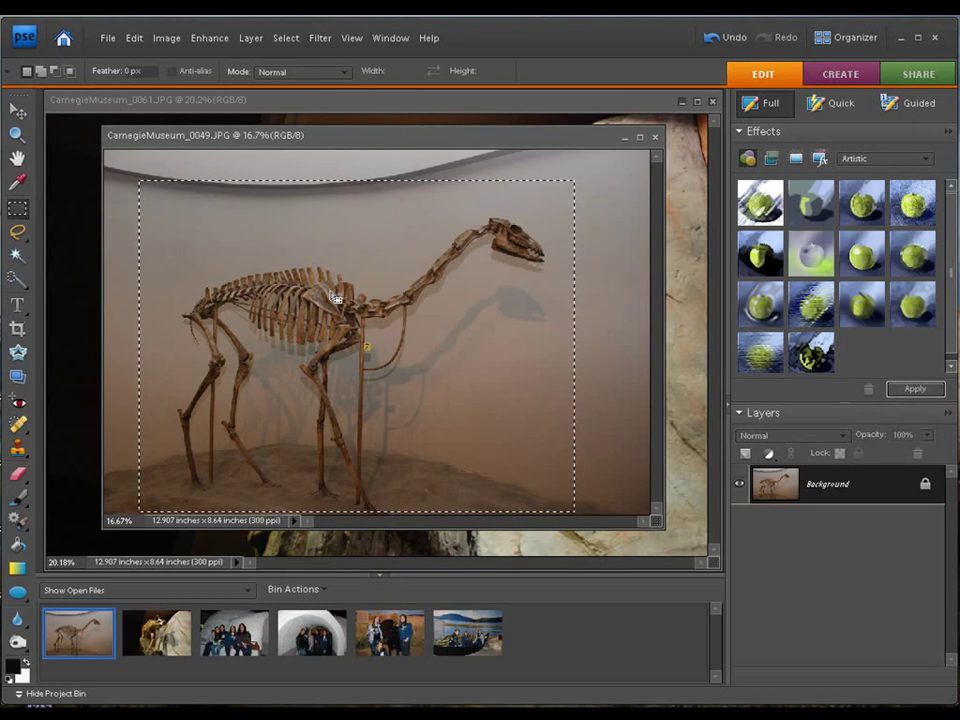
pyautogui.click(624, 137)
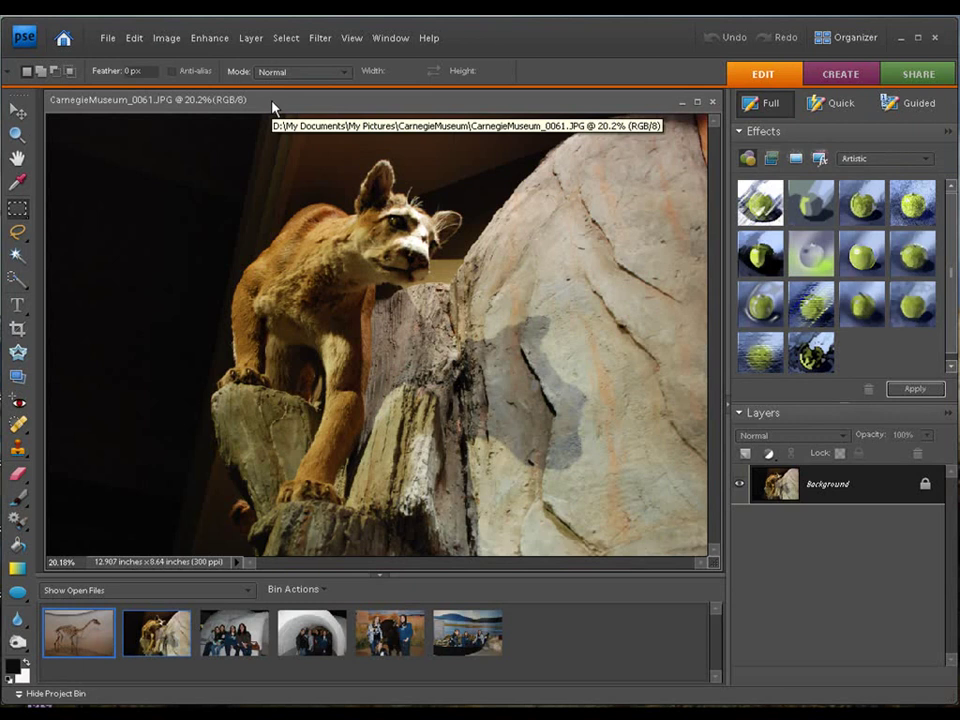
# Paste the copied skeleton into cougar photo 0061 as Layer 1
pyautogui.click(135, 40)
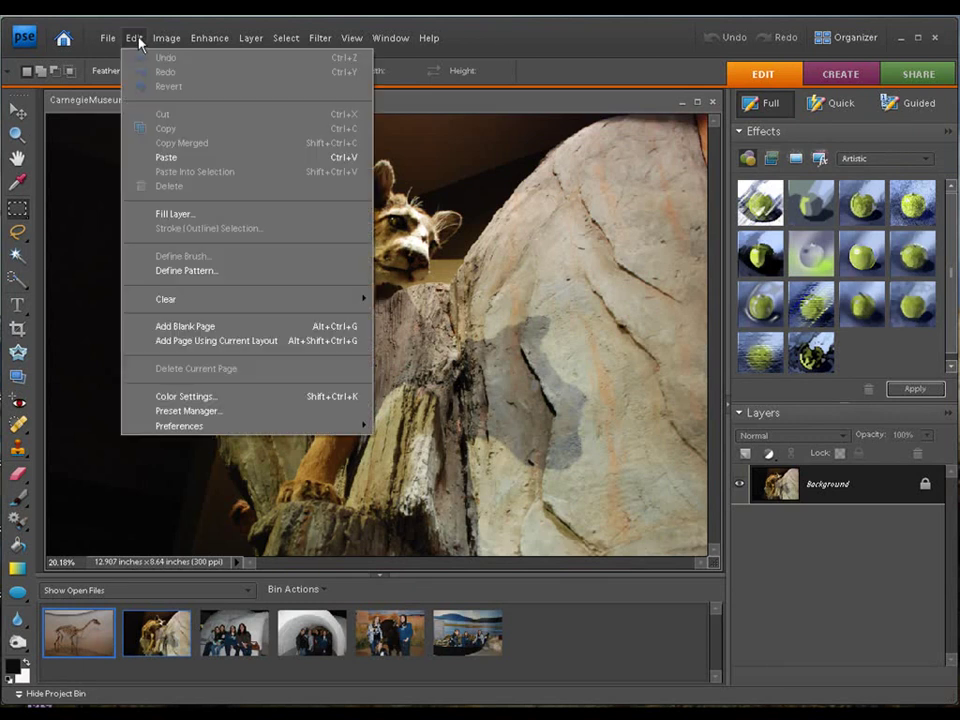
pyautogui.click(155, 157)
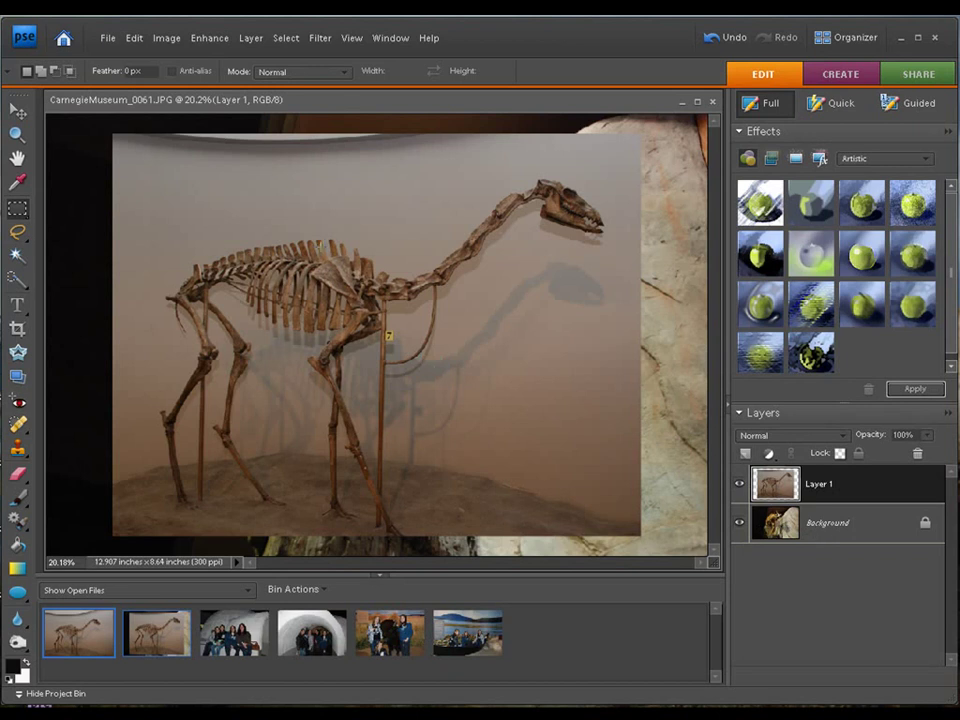
pyautogui.click(18, 110)
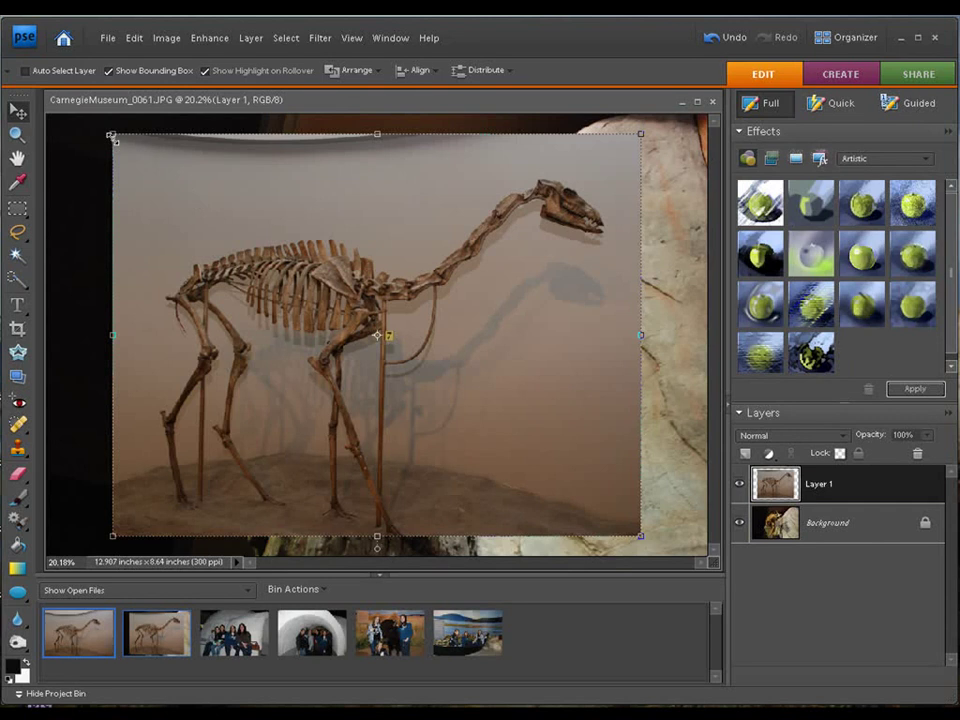
# Scale the skeleton to 23.6%, rotate it about 21.5°, place it top right, and commit
pyautogui.moveTo(112, 136); pyautogui.dragTo(140, 155)
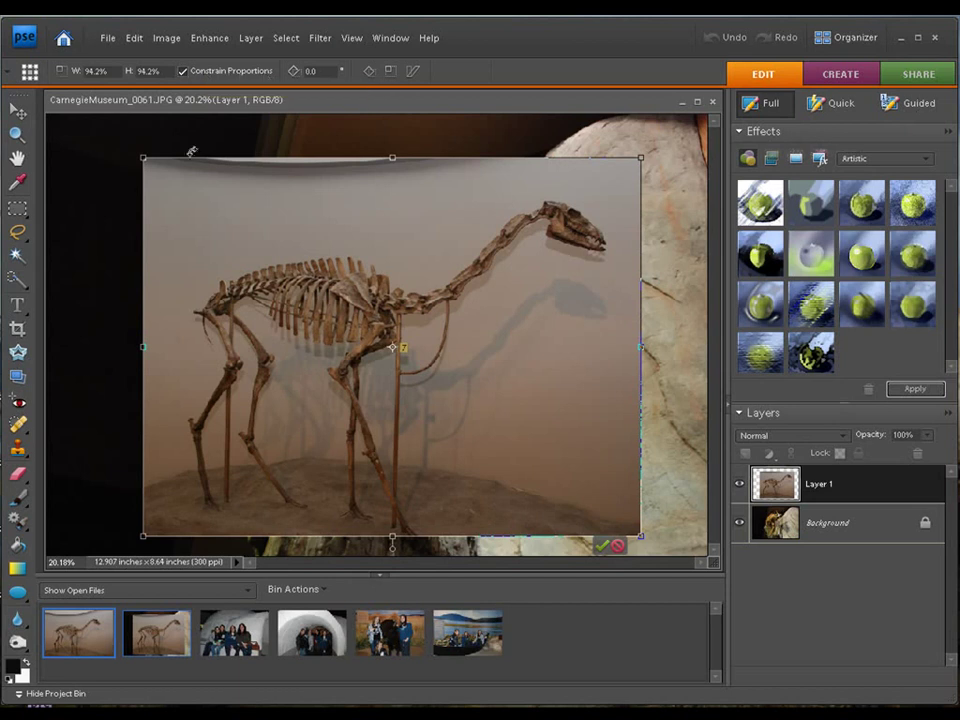
pyautogui.moveTo(141, 156); pyautogui.dragTo(514, 441)
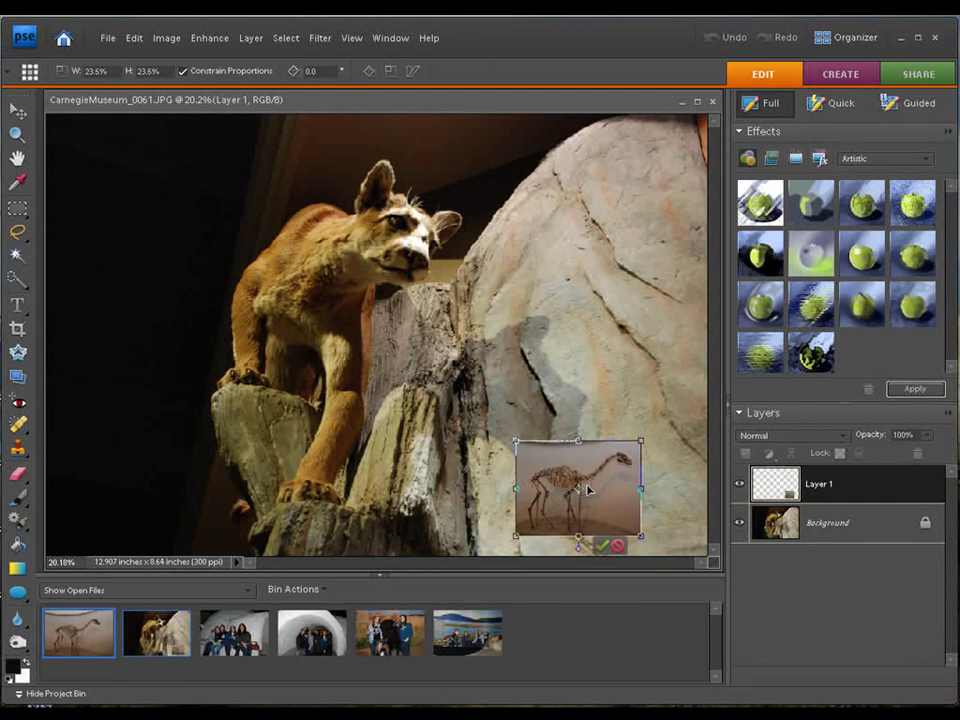
pyautogui.moveTo(590, 490); pyautogui.dragTo(626, 183)
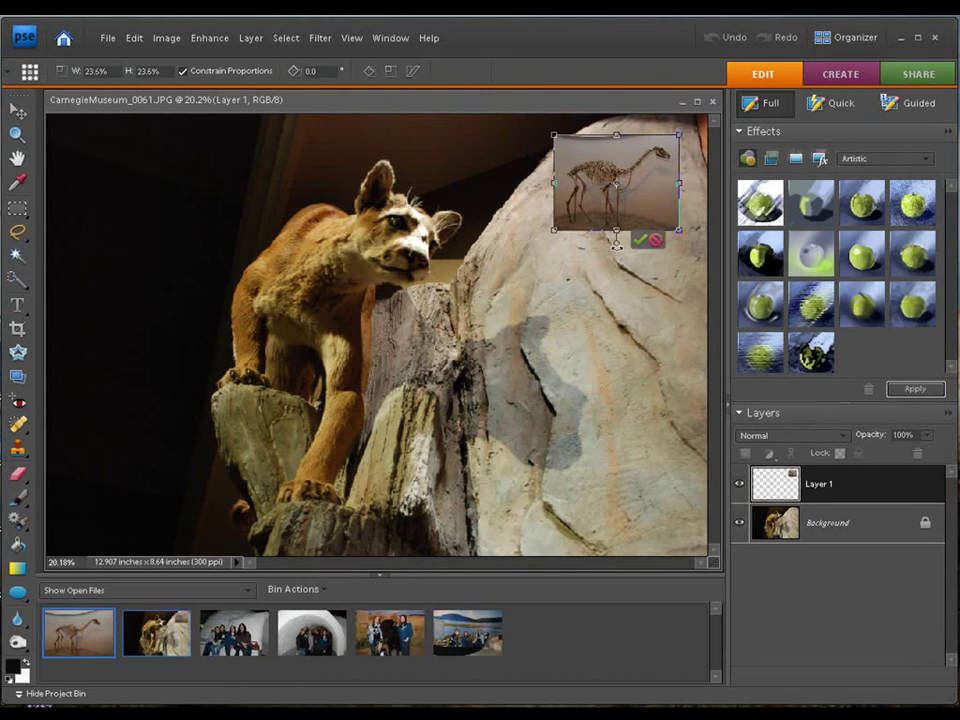
pyautogui.moveTo(616, 243)
pyautogui.mouseDown()
pyautogui.moveTo(540, 228)
pyautogui.moveTo(503, 180)
pyautogui.moveTo(510, 152)
pyautogui.moveTo(529, 139)
pyautogui.moveTo(515, 164)
pyautogui.moveTo(451, 196)
pyautogui.moveTo(560, 240)
pyautogui.moveTo(657, 203)
pyautogui.moveTo(634, 240)
pyautogui.moveTo(579, 231)
pyautogui.moveTo(598, 236)
pyautogui.mouseUp()
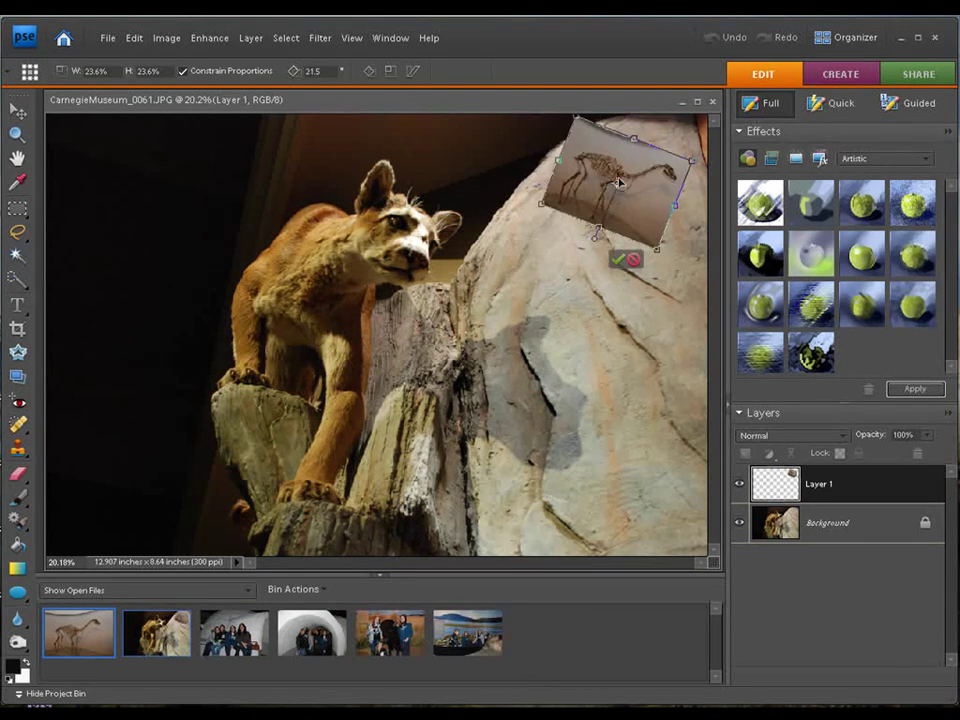
pyautogui.moveTo(618, 183); pyautogui.dragTo(619, 197)
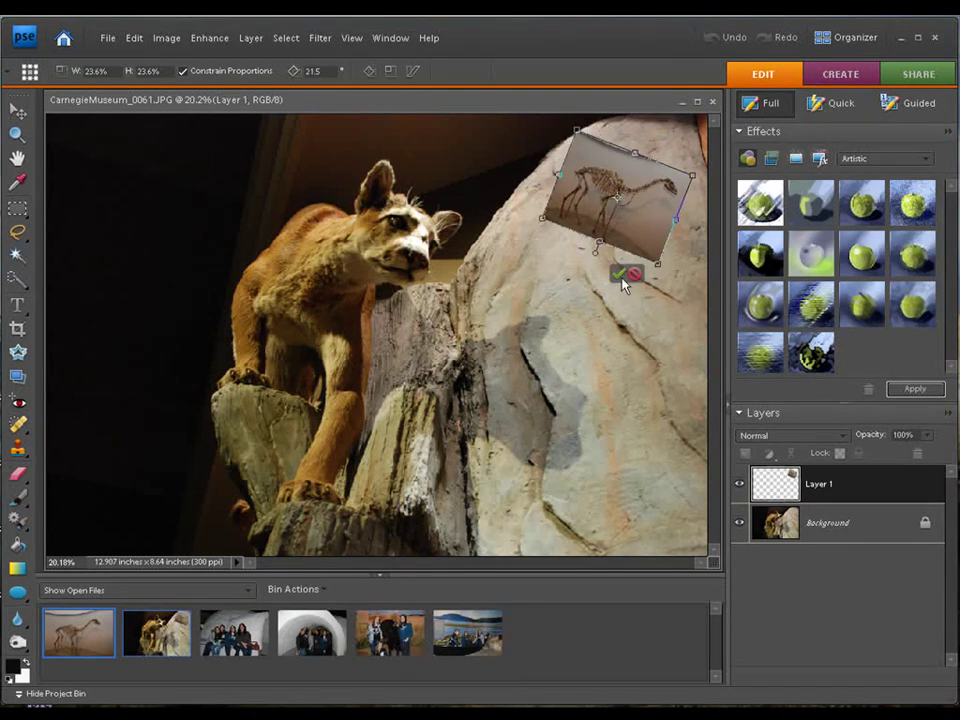
pyautogui.click(619, 273)
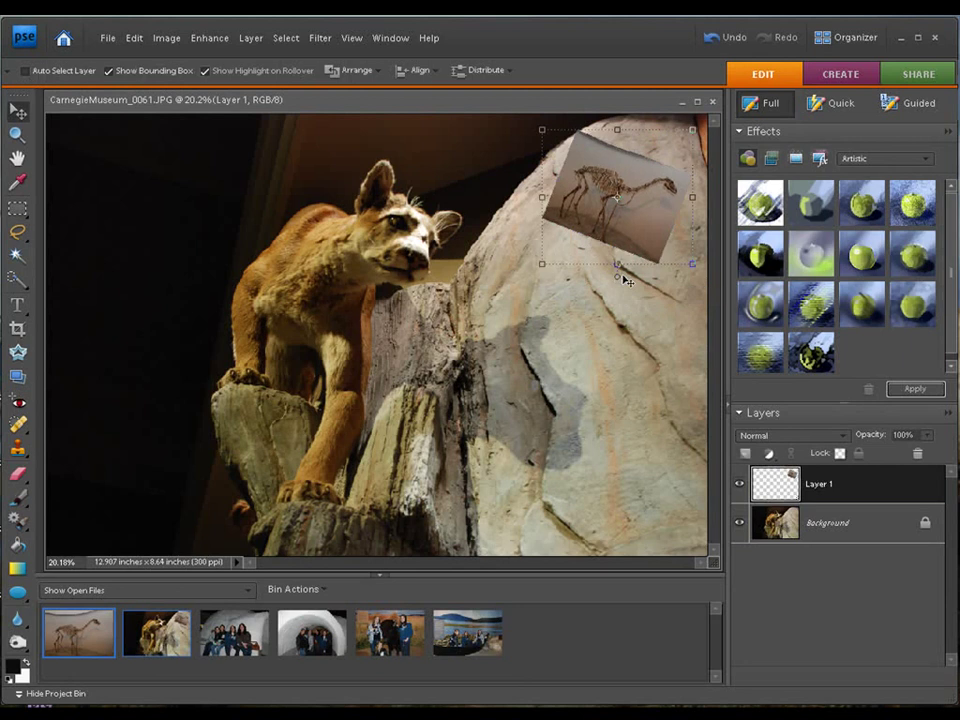
# Lower Layer 1's opacity to 85% so the rock shows through the skeleton
pyautogui.click(845, 531)
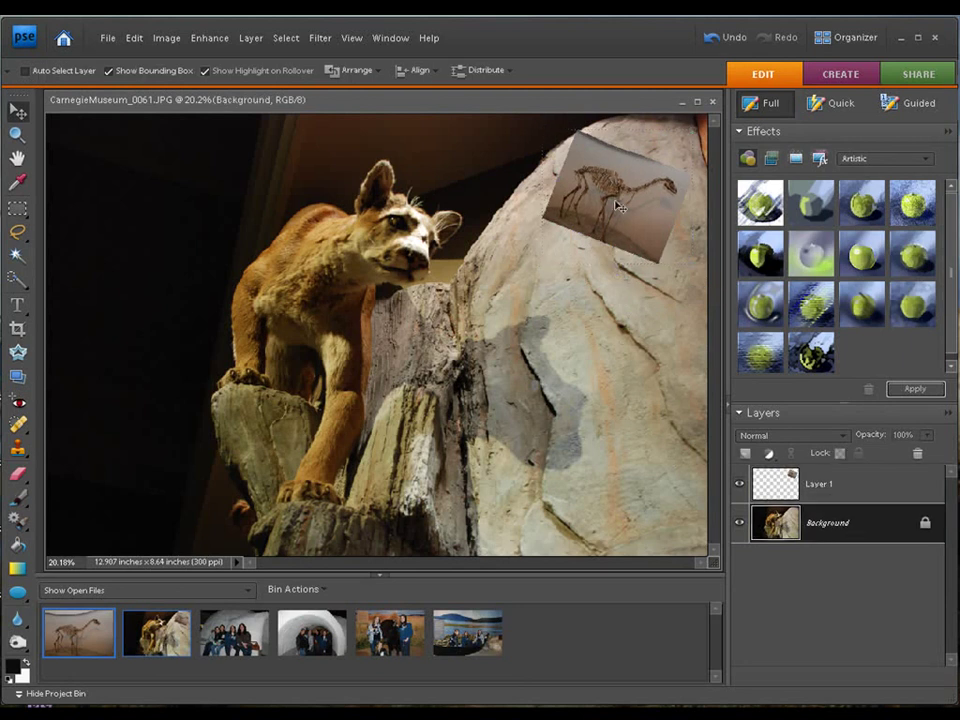
pyautogui.click(838, 481)
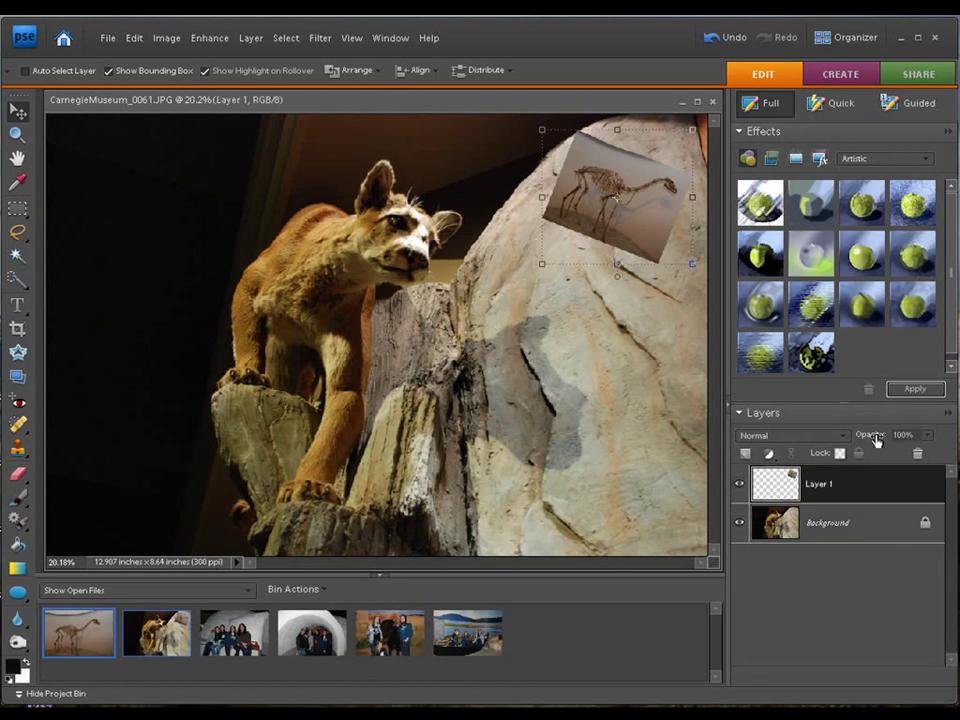
pyautogui.moveTo(876, 440)
pyautogui.mouseDown()
pyautogui.moveTo(851, 441)
pyautogui.moveTo(863, 444)
pyautogui.mouseUp()
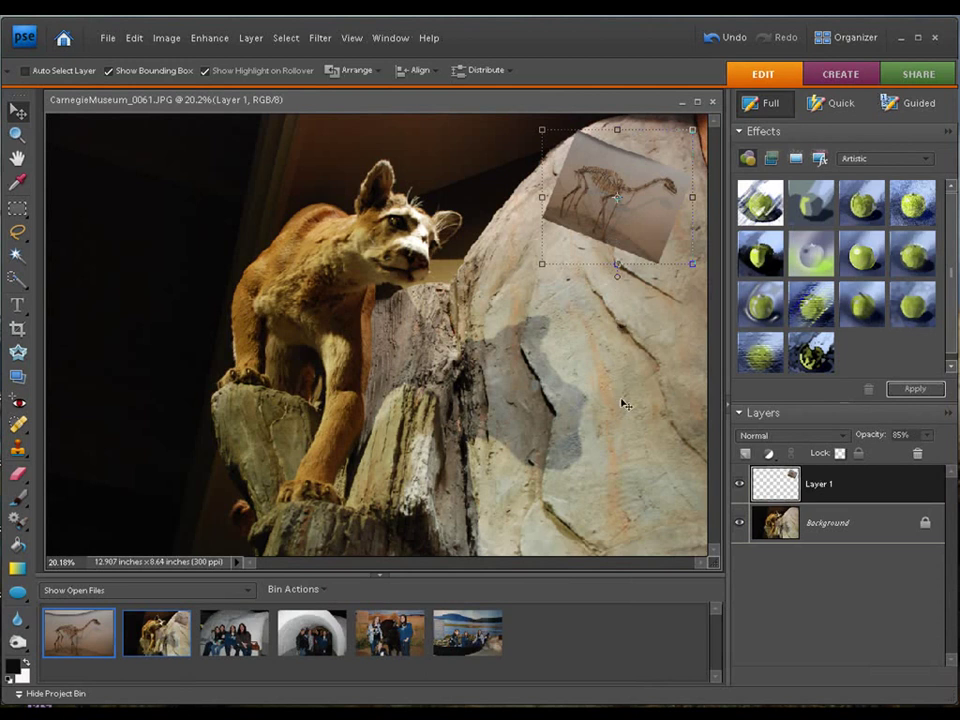
pyautogui.click(836, 527)
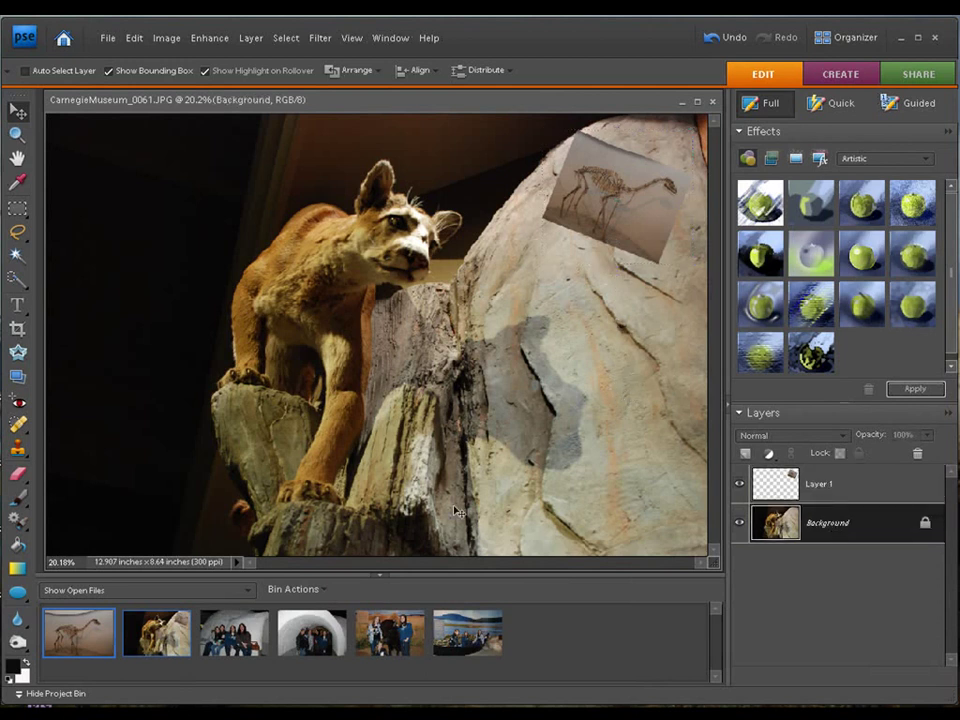
# Restore the igloo group photo CarnegieMuseum_0081 into its own floating window over the cougar photo
pyautogui.click(244, 637)
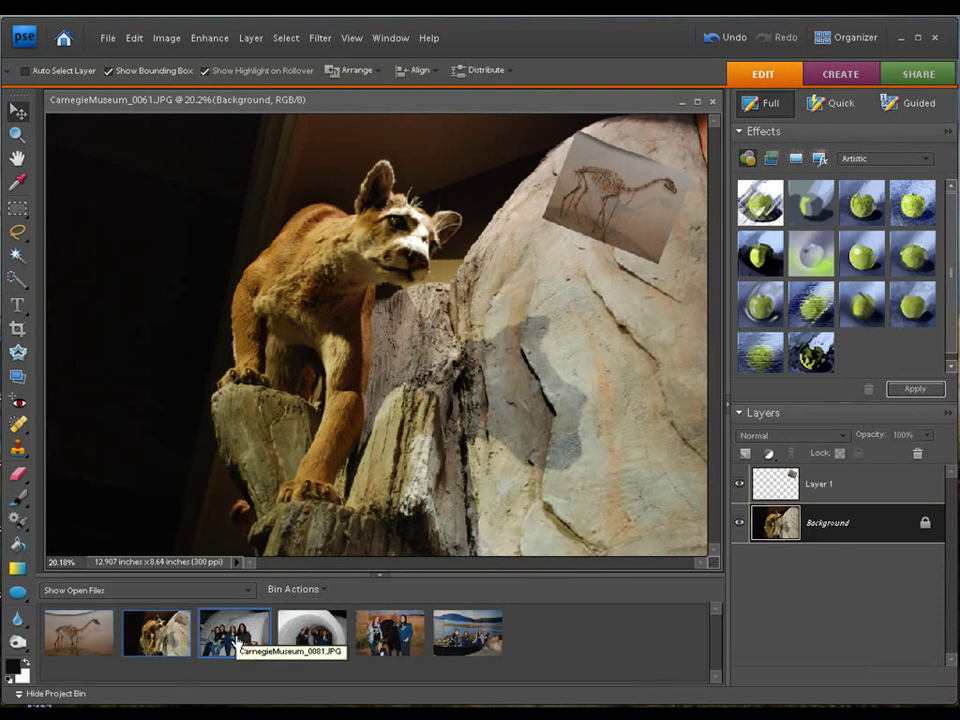
pyautogui.rightClick(238, 643)
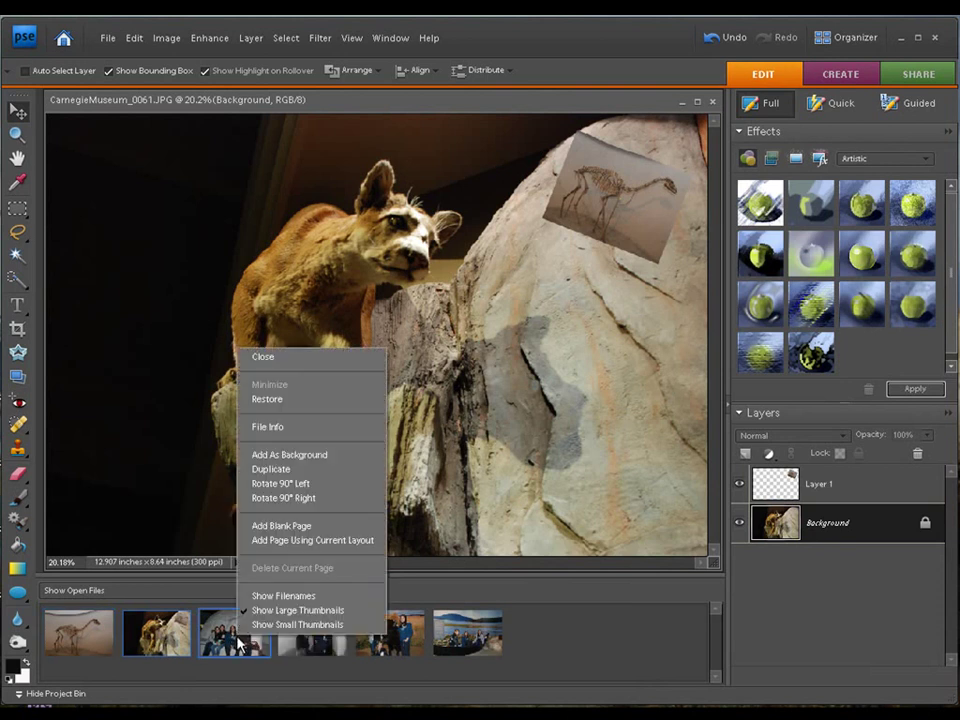
pyautogui.click(266, 398)
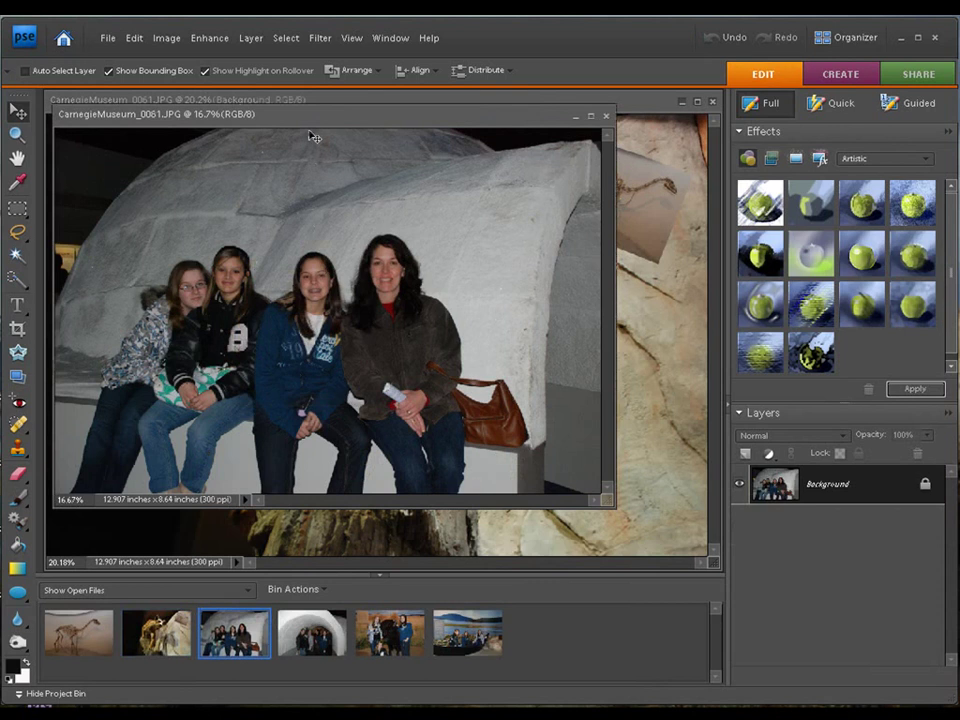
pyautogui.moveTo(313, 130); pyautogui.dragTo(396, 159)
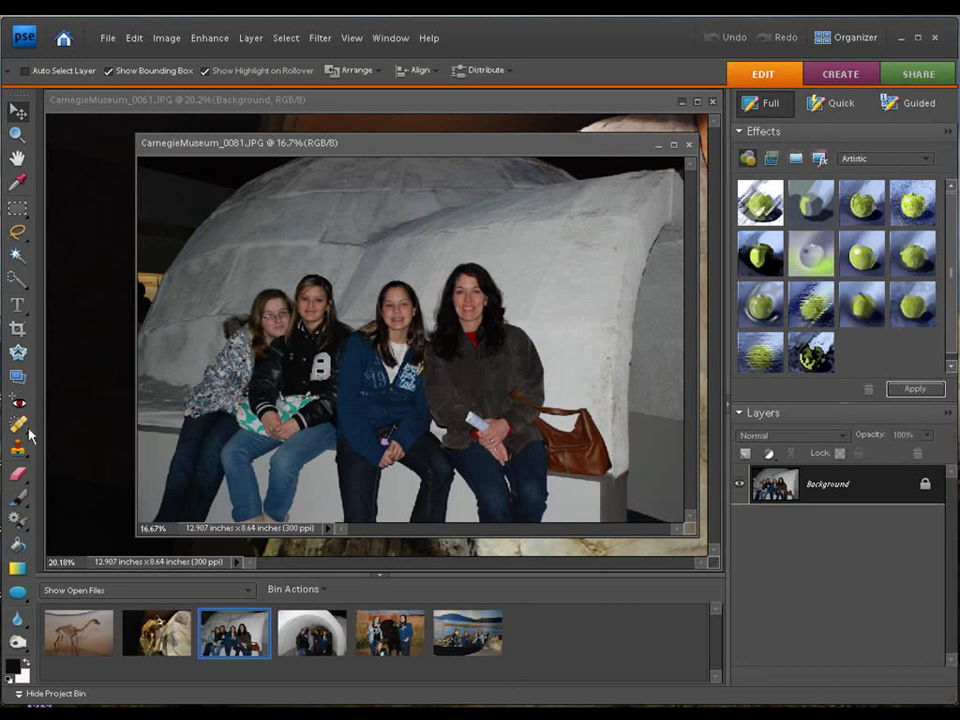
# Try a wavy Frames cookie-cutter shape across the group photo, then cancel it
pyautogui.click(20, 352)
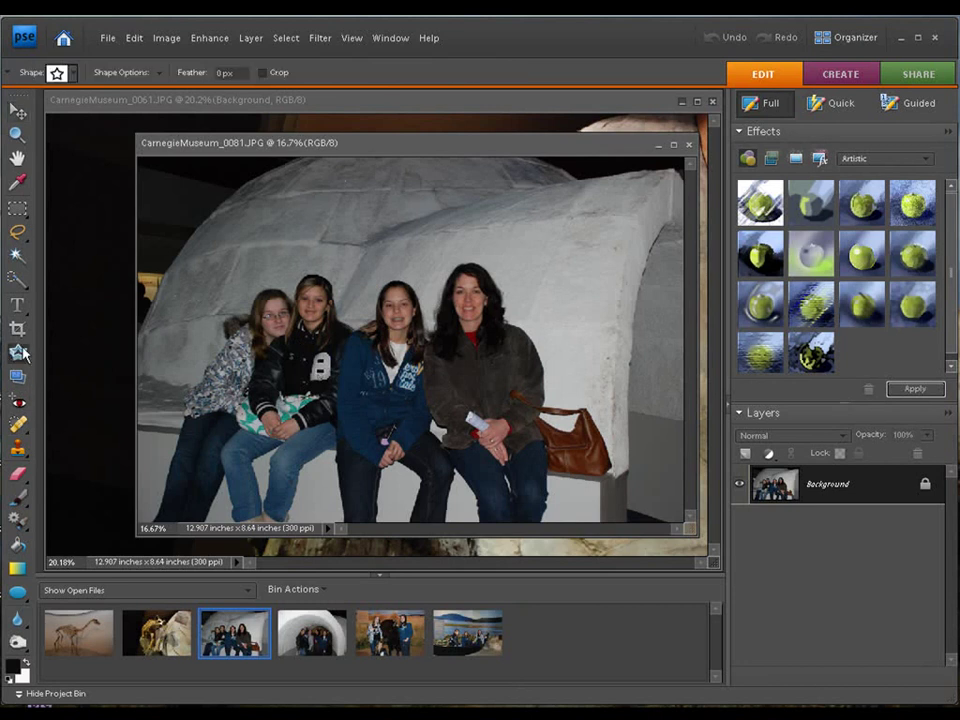
pyautogui.click(74, 73)
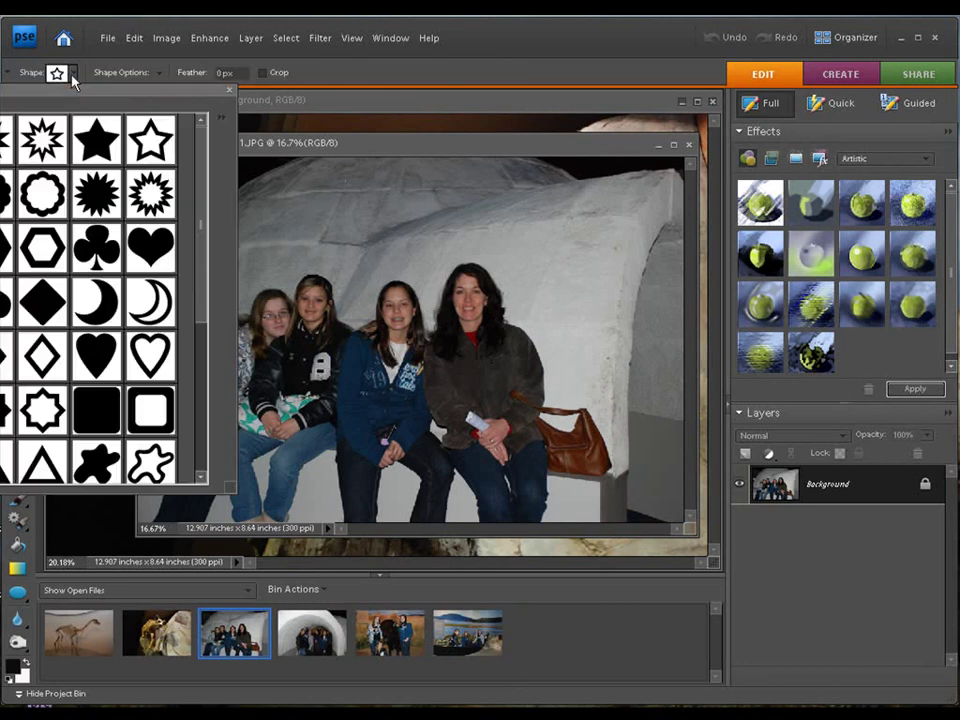
pyautogui.click(221, 120)
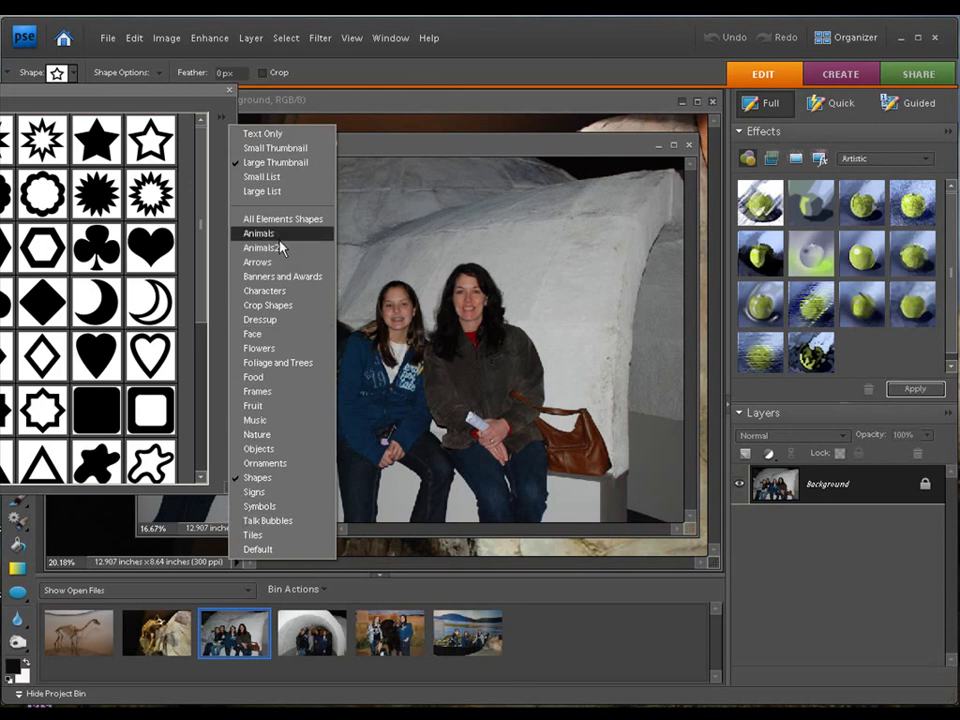
pyautogui.click(270, 392)
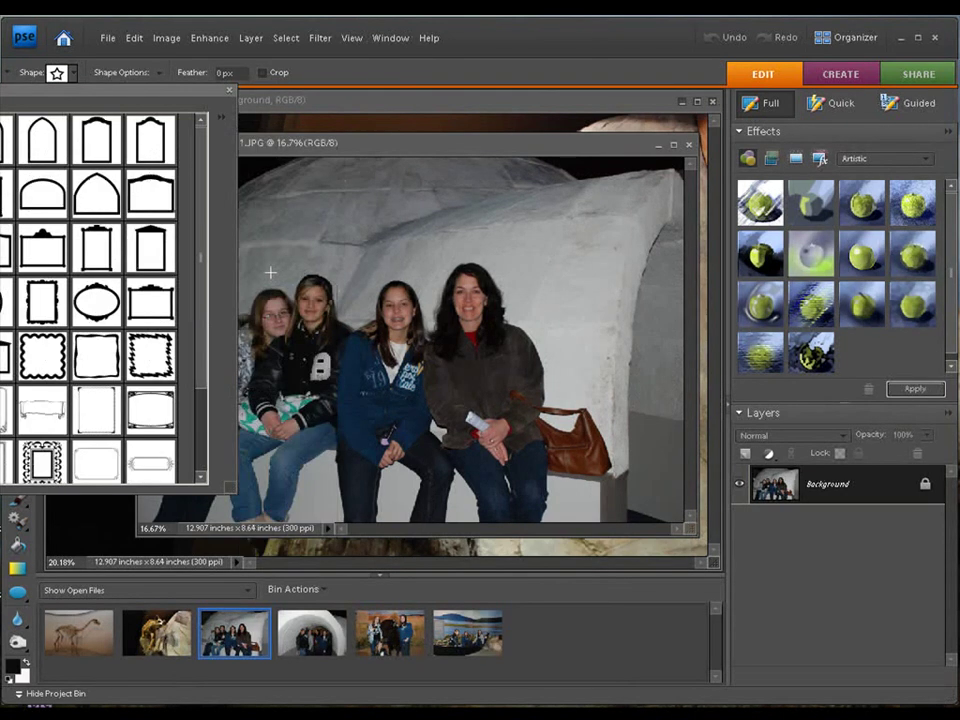
pyautogui.click(45, 355)
pyautogui.click(72, 73)
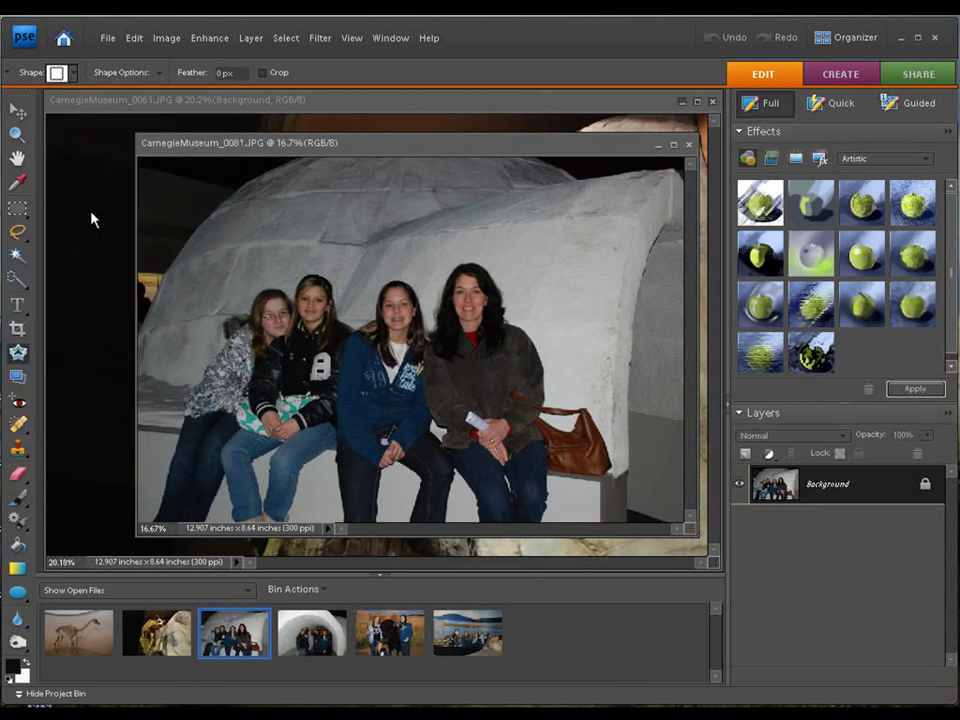
pyautogui.moveTo(176, 203)
pyautogui.mouseDown()
pyautogui.moveTo(430, 480)
pyautogui.moveTo(591, 520)
pyautogui.mouseUp()
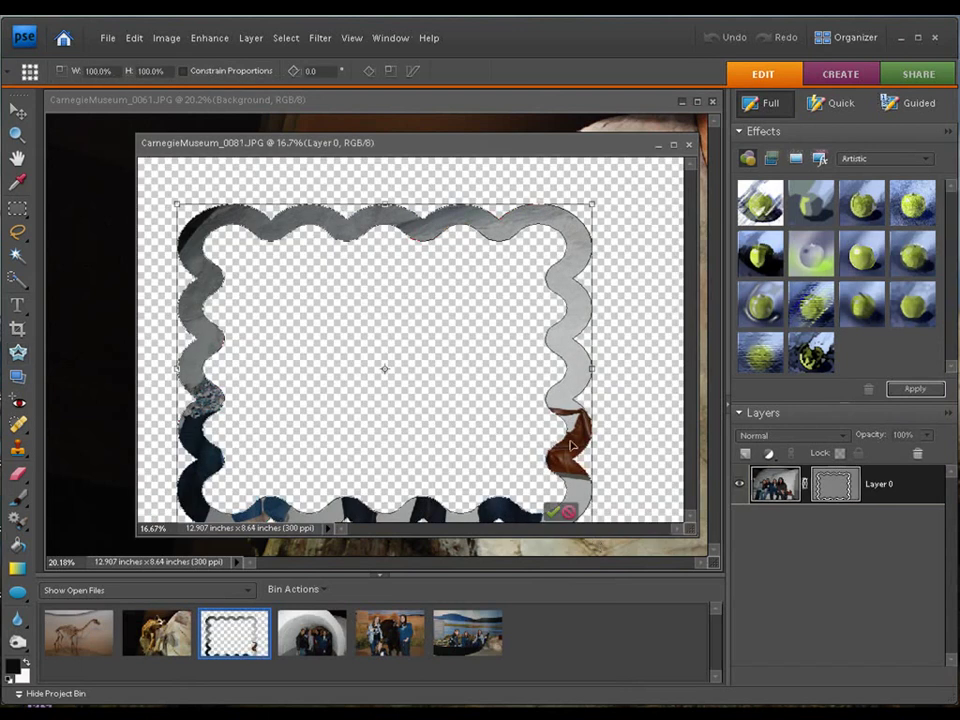
pyautogui.click(567, 513)
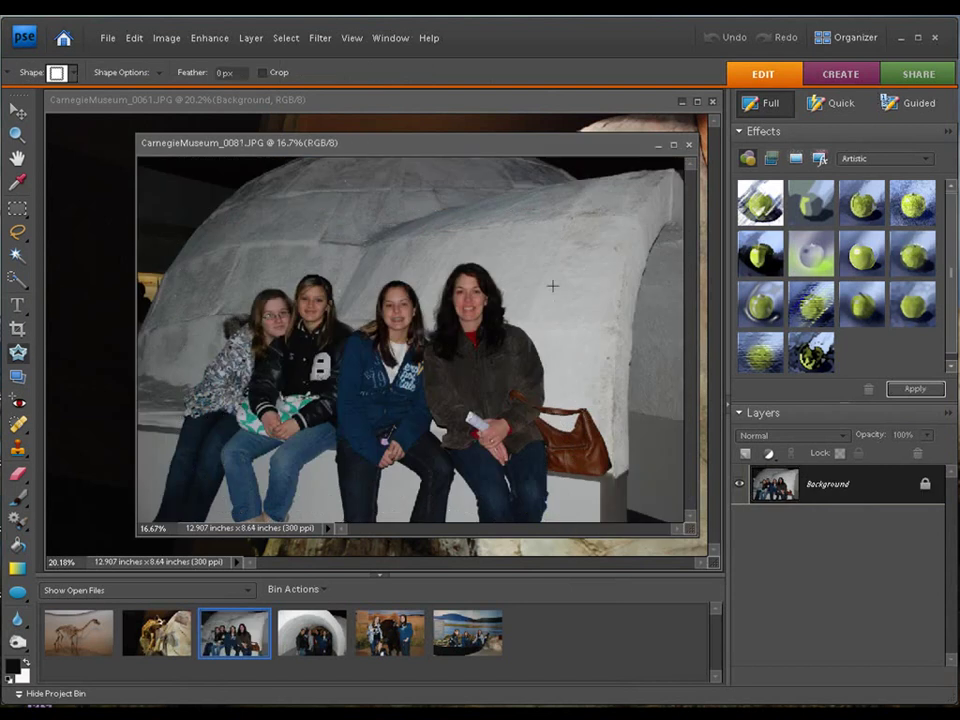
# Duplicate the Background, cut a wavy frame on the copy, then delete that copy
pyautogui.moveTo(747, 476); pyautogui.dragTo(747, 460)
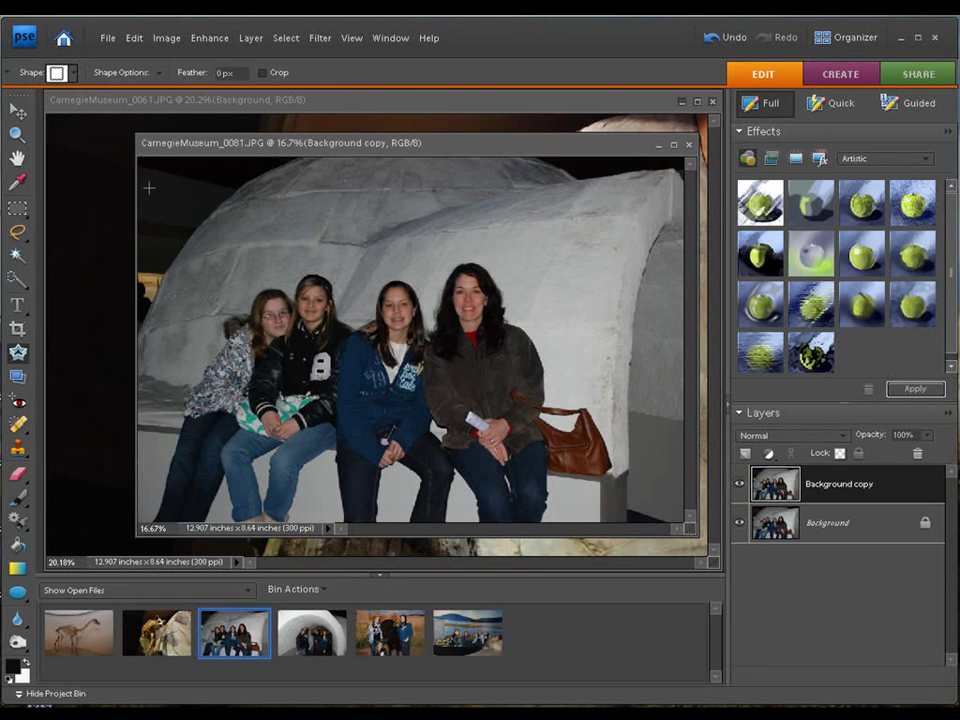
pyautogui.moveTo(149, 187)
pyautogui.mouseDown()
pyautogui.moveTo(536, 514)
pyautogui.moveTo(643, 525)
pyautogui.moveTo(629, 494)
pyautogui.mouseUp()
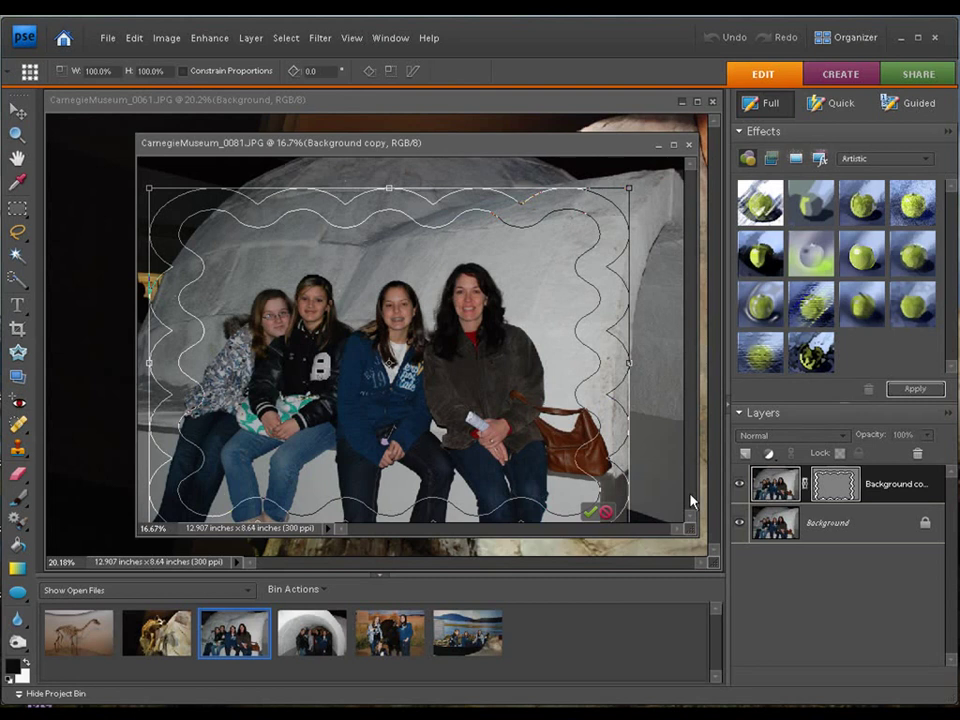
pyautogui.click(591, 514)
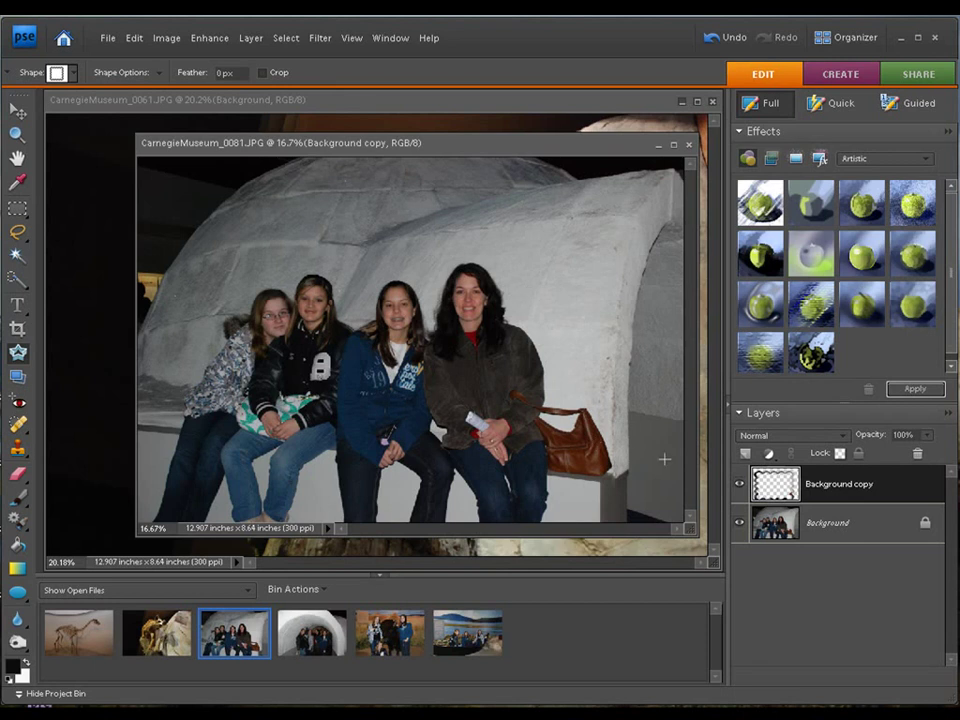
pyautogui.moveTo(882, 487); pyautogui.dragTo(917, 454)
# Cut a fresh Background copy with the wavy stamp Crop Shape and hide the original Background
pyautogui.moveTo(757, 484); pyautogui.dragTo(745, 454)
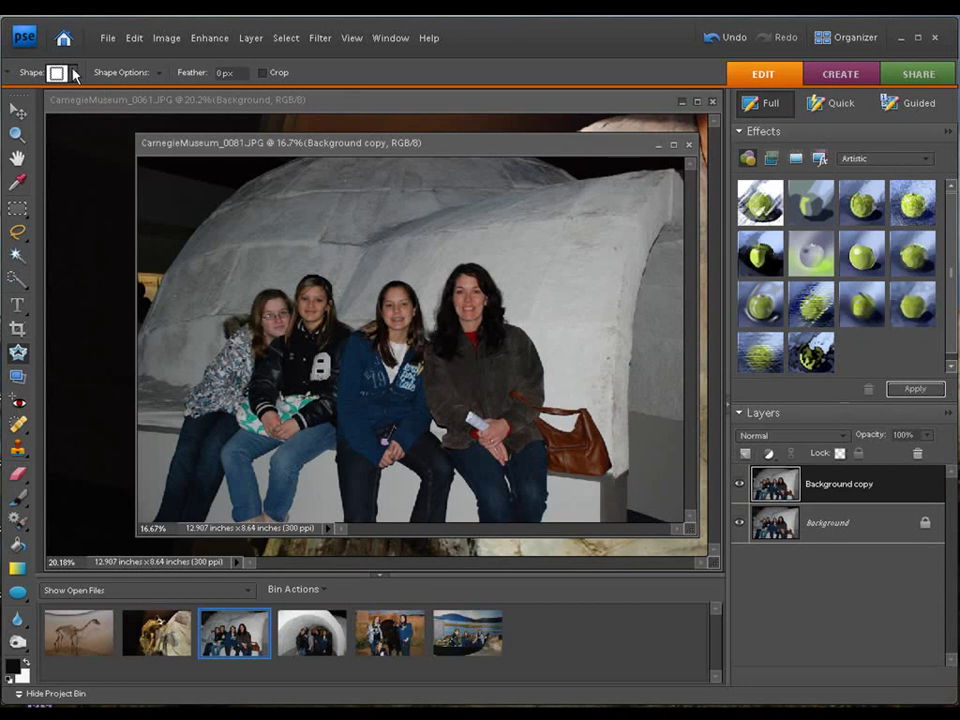
pyautogui.click(73, 72)
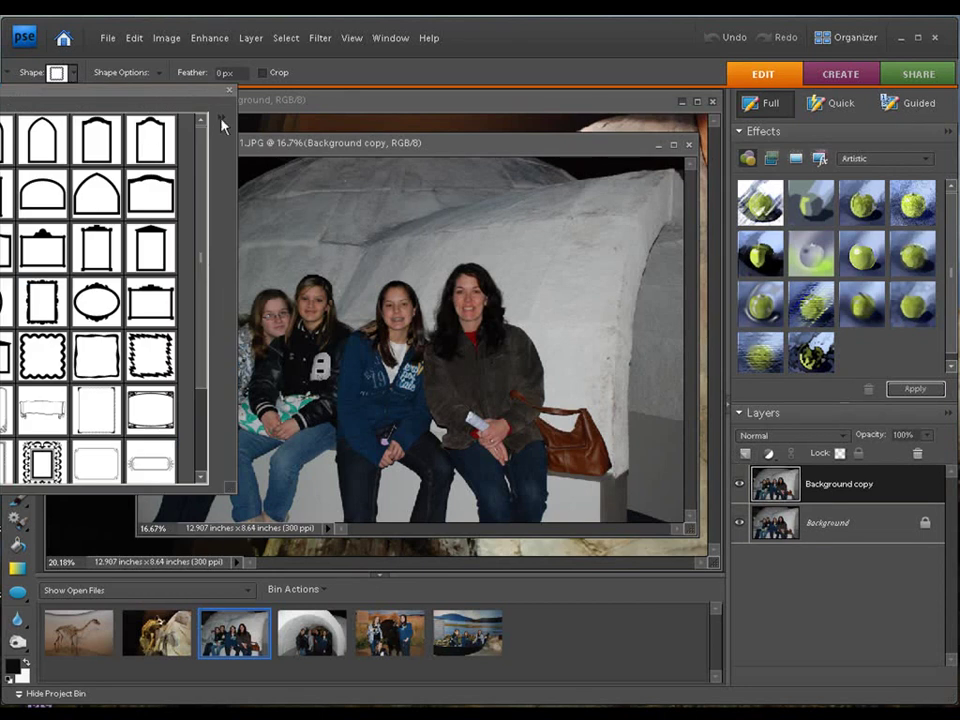
pyautogui.click(222, 120)
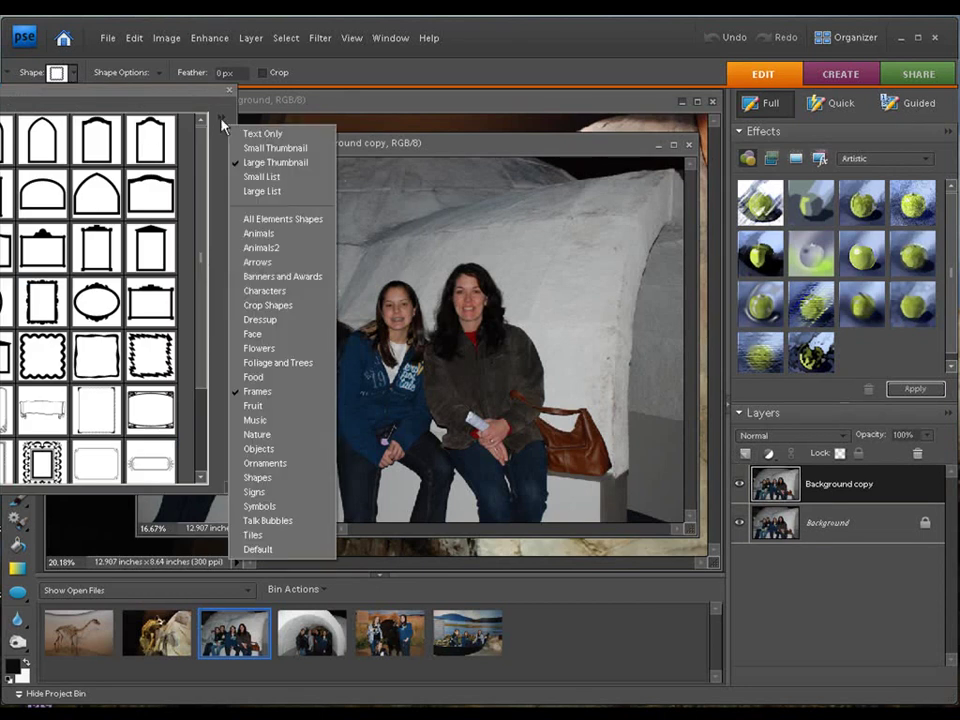
pyautogui.click(252, 306)
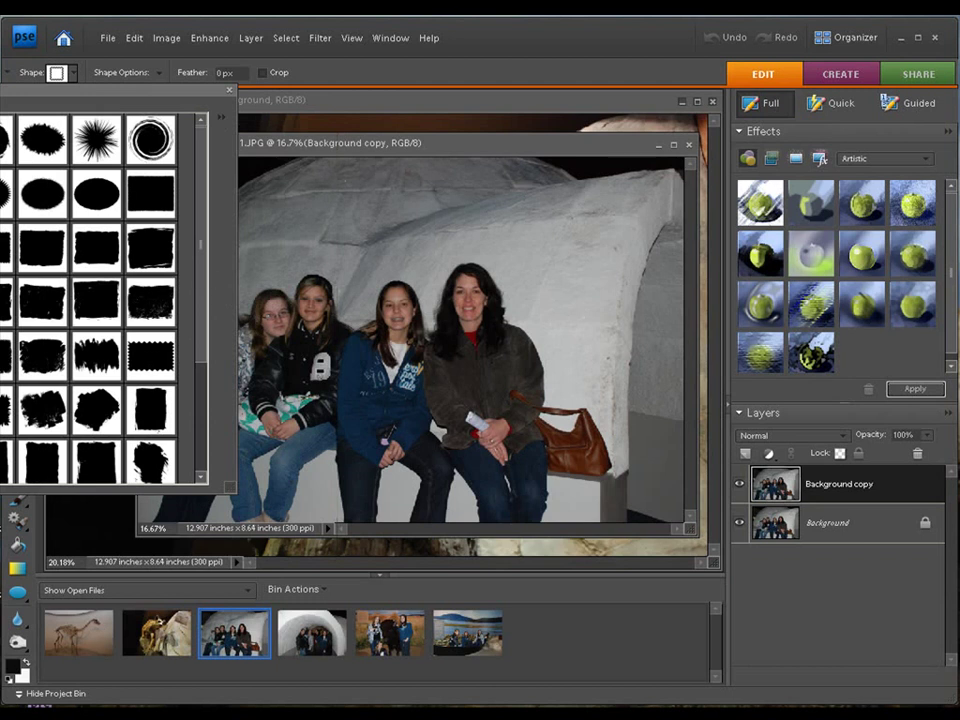
pyautogui.click(152, 357)
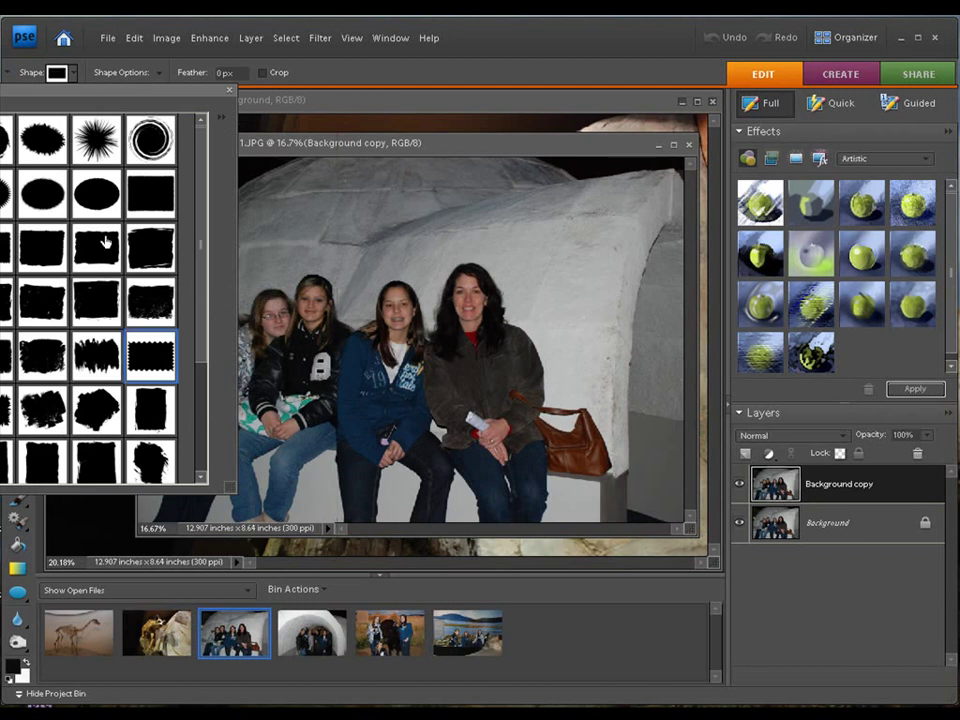
pyautogui.click(74, 78)
pyautogui.moveTo(168, 191)
pyautogui.mouseDown()
pyautogui.moveTo(214, 268)
pyautogui.moveTo(480, 468)
pyautogui.moveTo(636, 520)
pyautogui.moveTo(600, 520)
pyautogui.mouseUp()
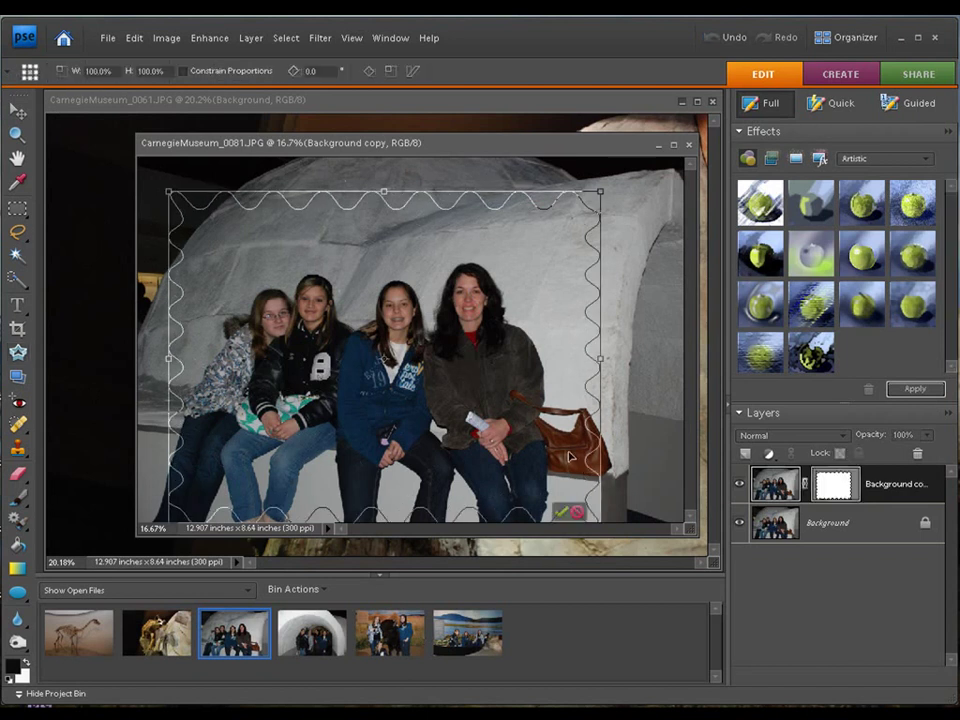
pyautogui.click(577, 512)
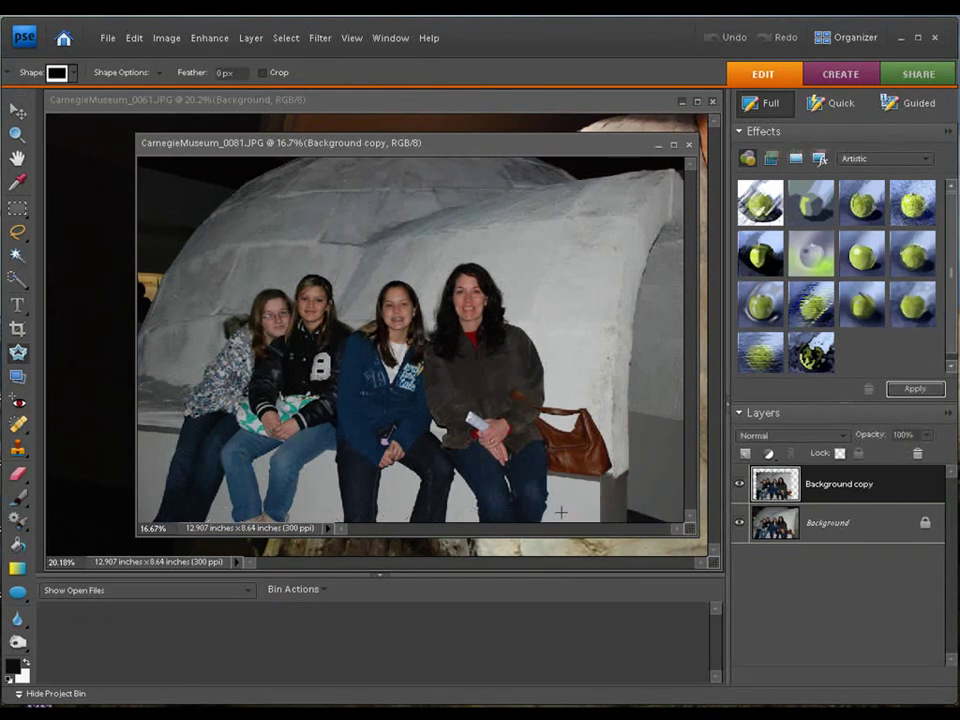
pyautogui.click(740, 522)
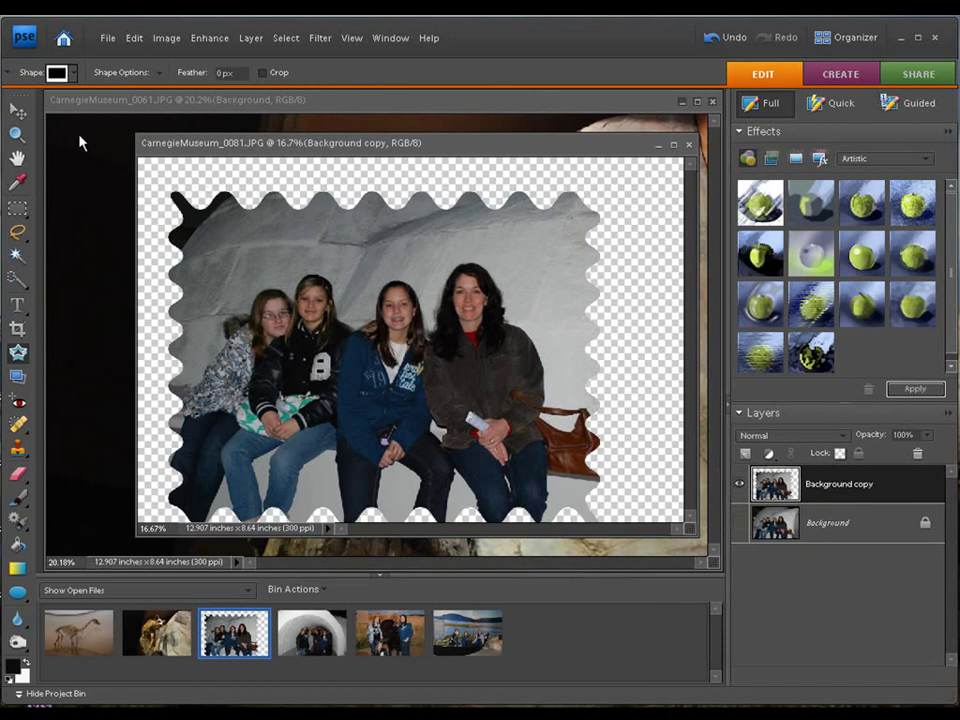
# Select all and copy the stamp-cut group photo, then paste it into cougar photo 0061 as Layer 2
pyautogui.click(284, 40)
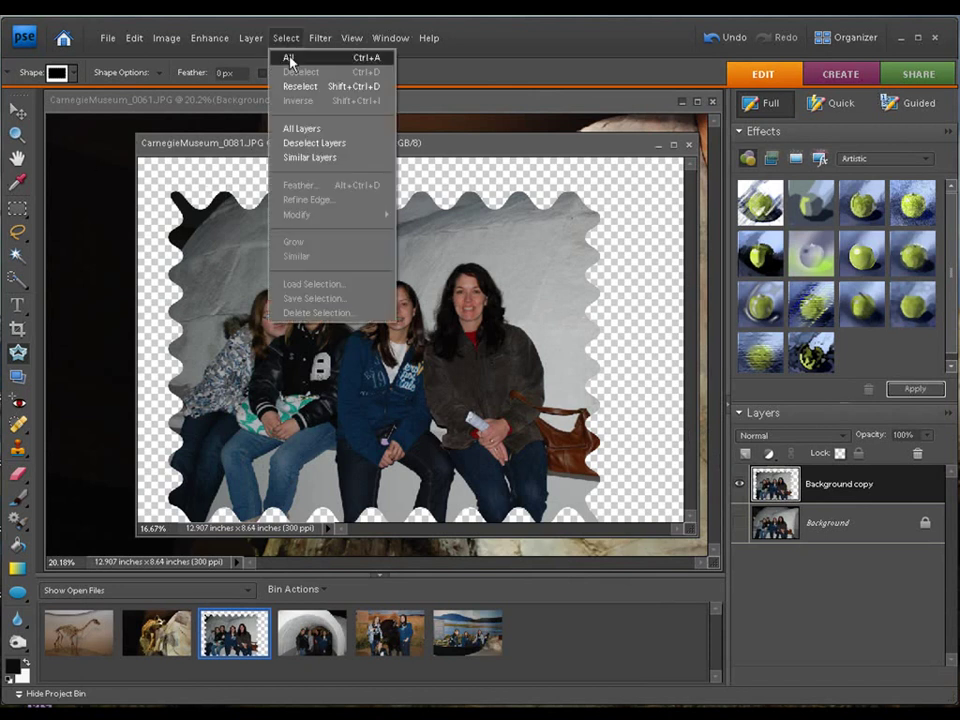
pyautogui.click(288, 57)
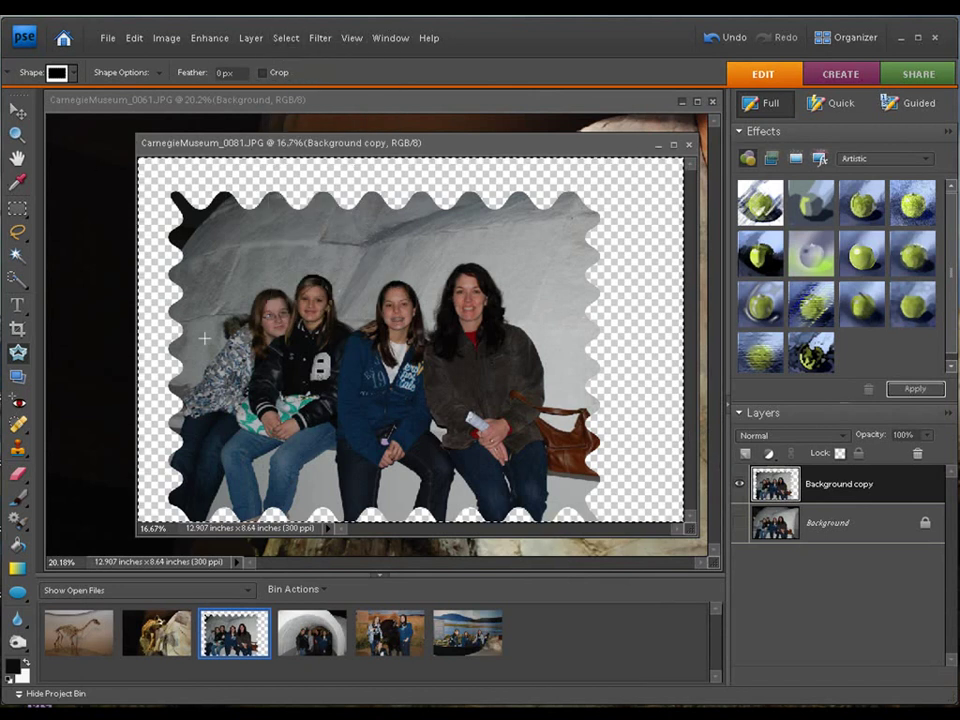
pyautogui.click(134, 38)
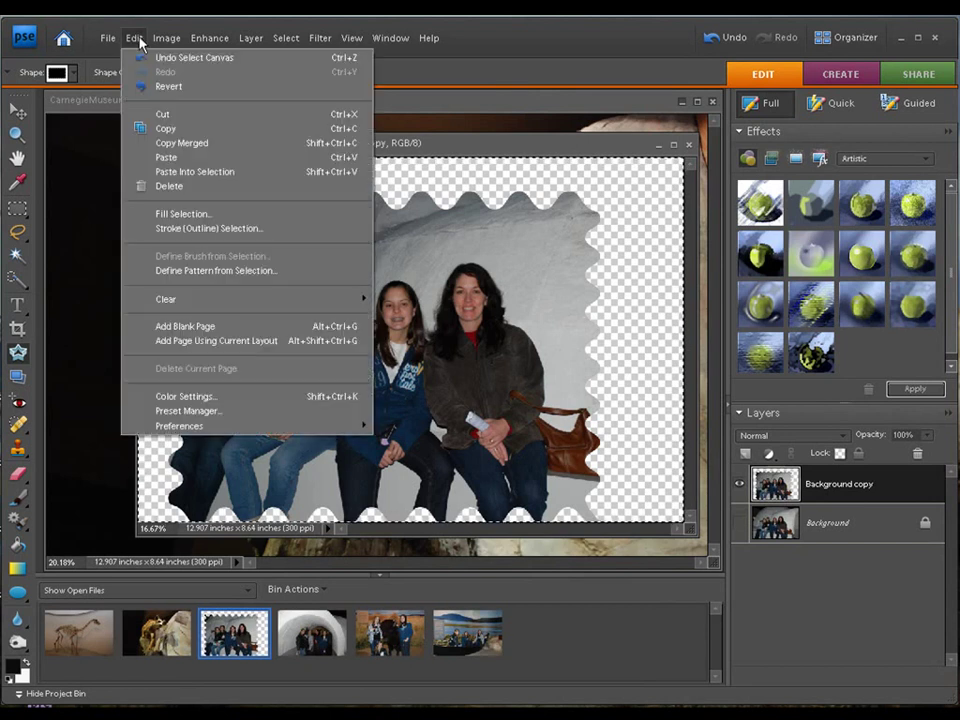
pyautogui.click(143, 128)
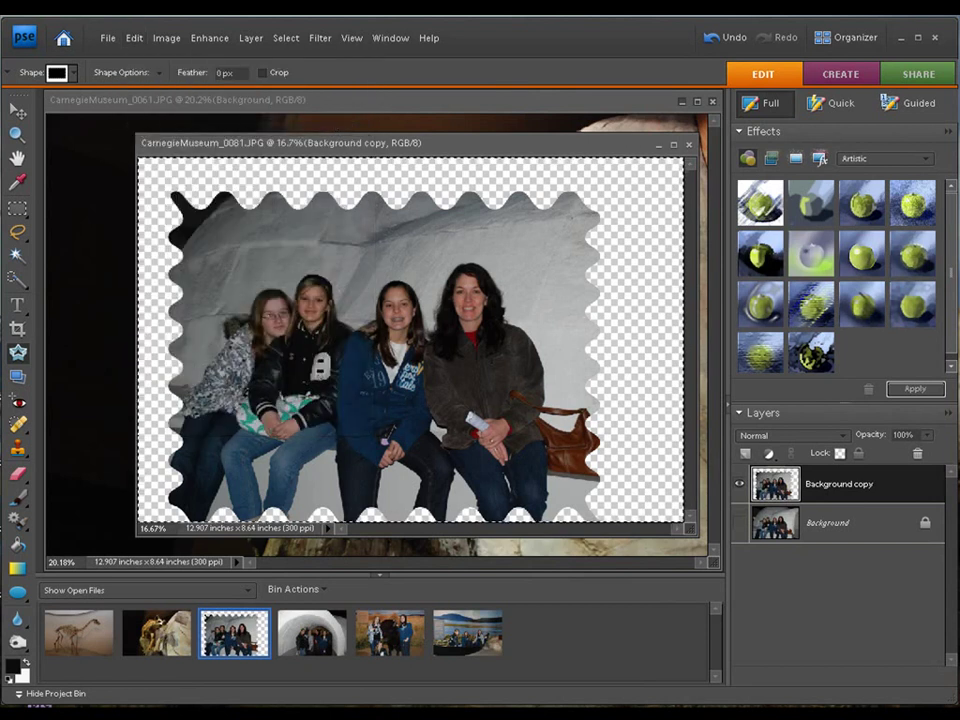
pyautogui.click(657, 146)
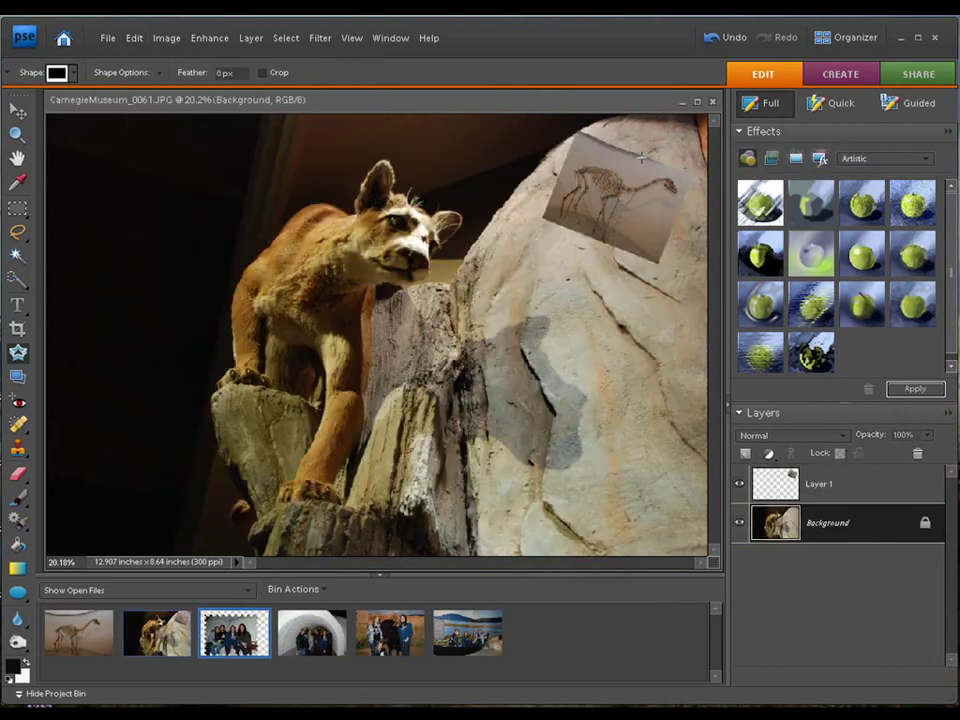
pyautogui.click(134, 38)
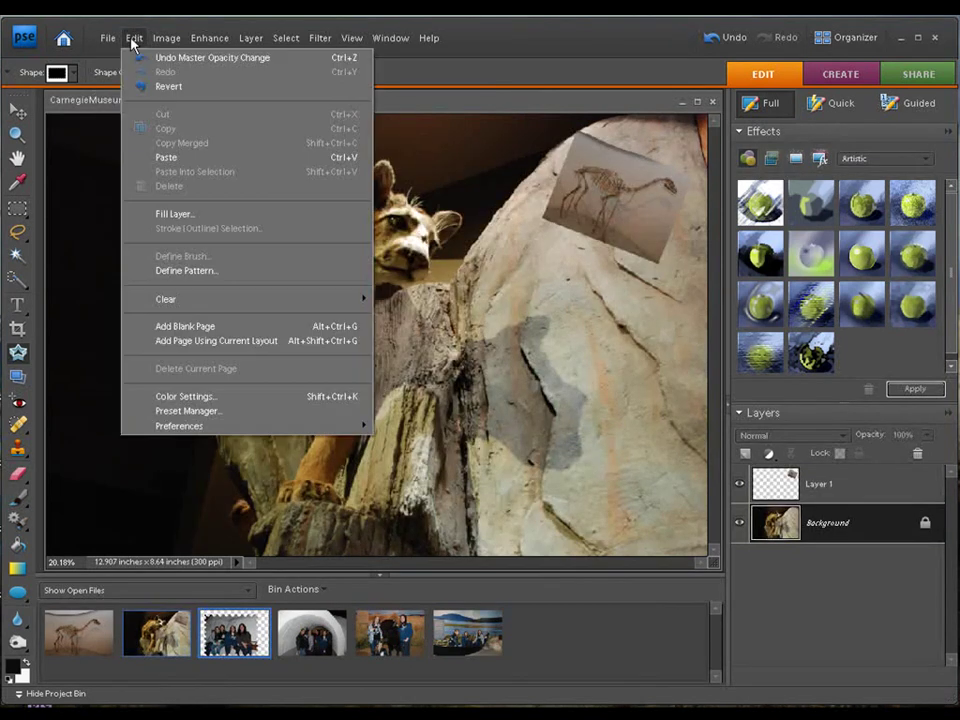
pyautogui.click(139, 155)
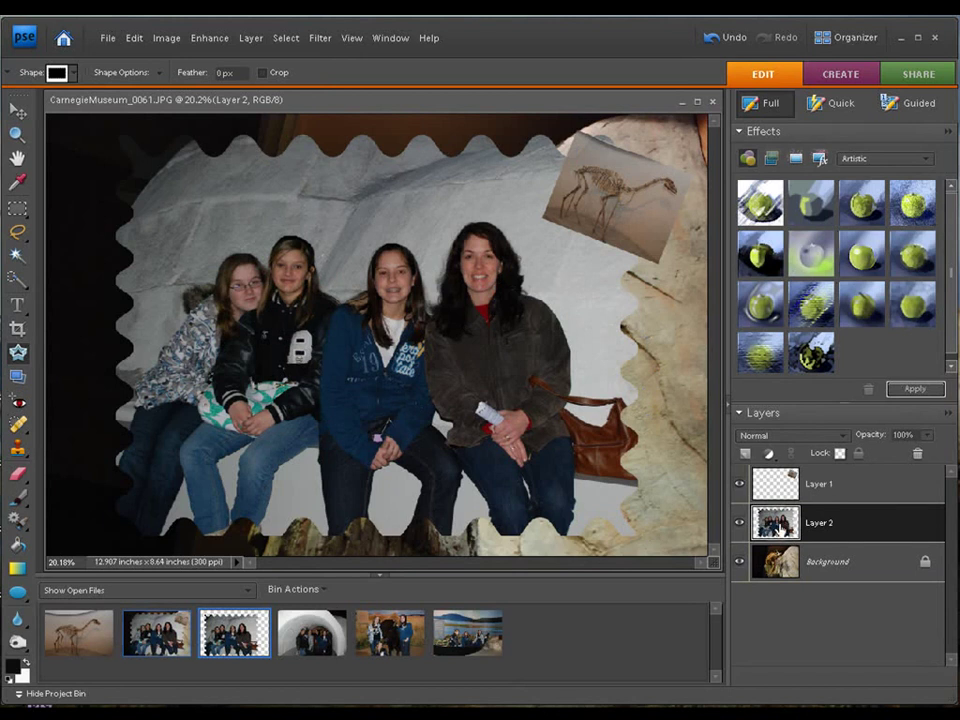
# Shrink the group photo to about 30%, tilt it into the upper-left corner, and lower its opacity
pyautogui.click(17, 110)
pyautogui.moveTo(116, 133); pyautogui.dragTo(428, 376)
pyautogui.moveTo(531, 452); pyautogui.dragTo(172, 224)
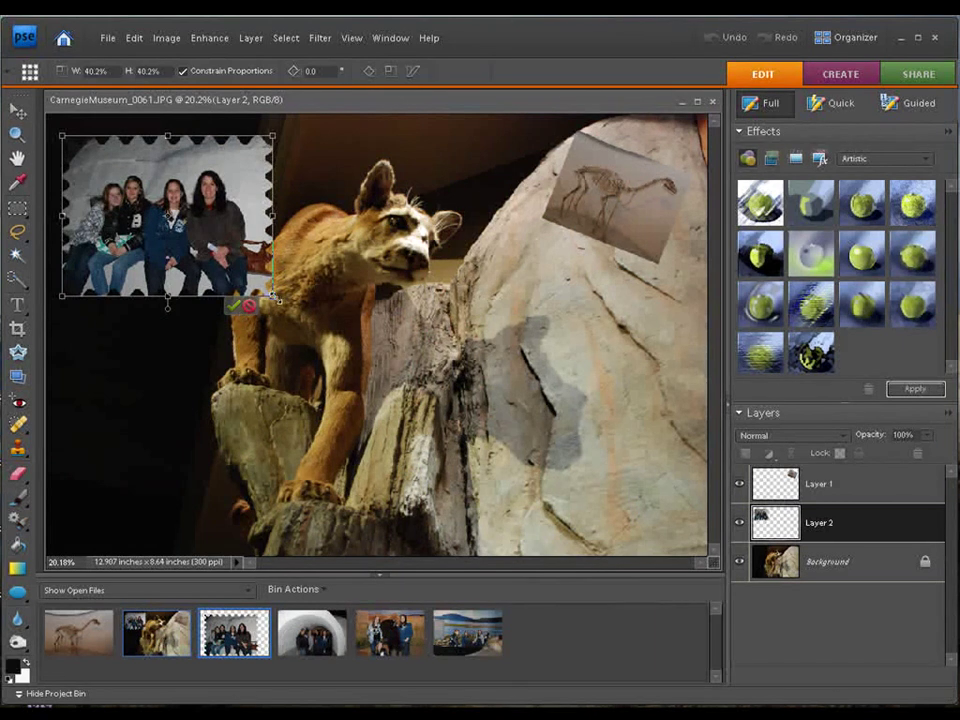
pyautogui.moveTo(275, 298); pyautogui.dragTo(236, 242)
pyautogui.moveTo(137, 272); pyautogui.dragTo(212, 252)
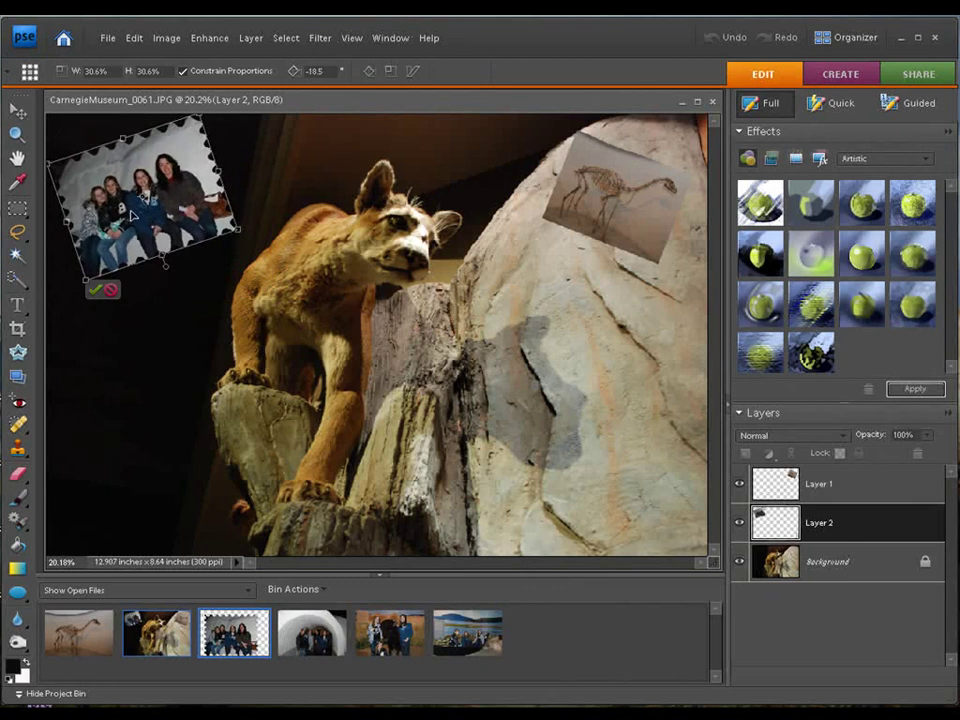
pyautogui.moveTo(133, 213); pyautogui.dragTo(141, 224)
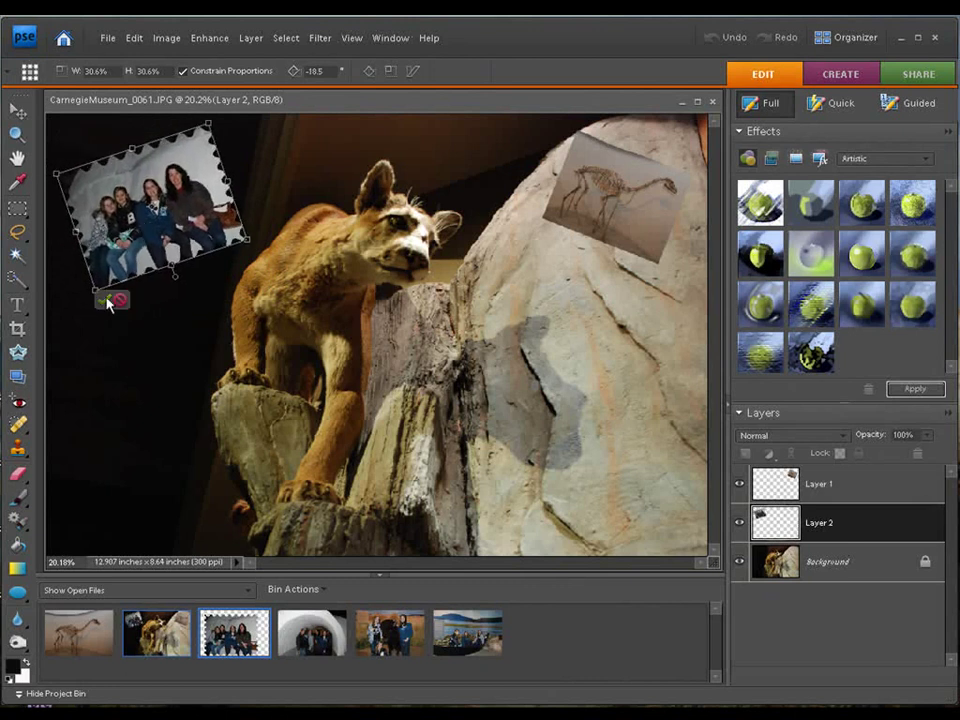
pyautogui.click(105, 300)
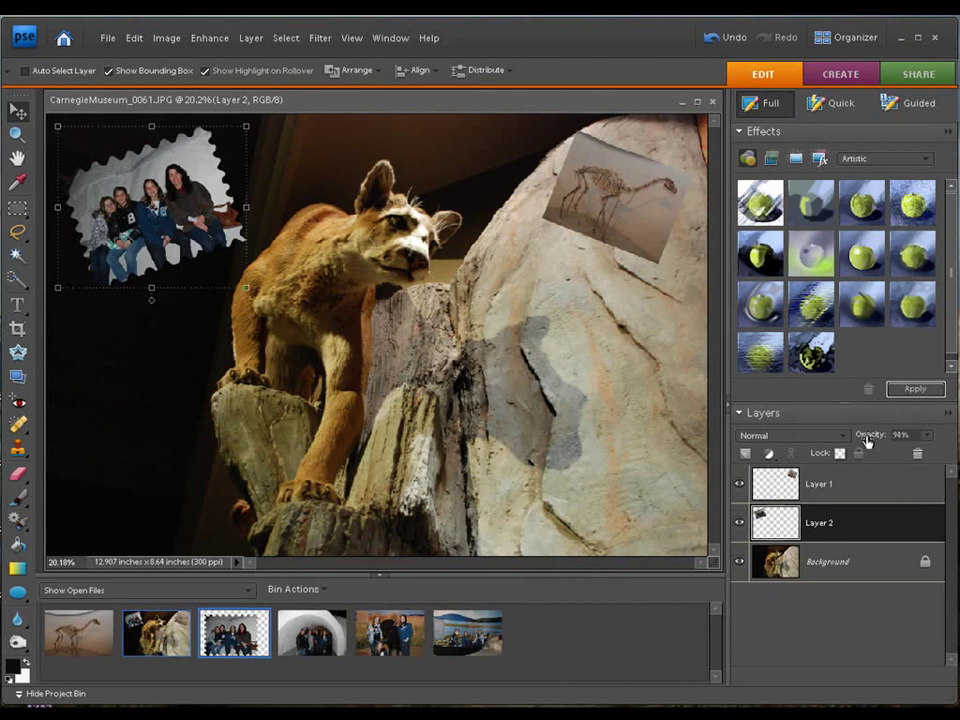
pyautogui.moveTo(855, 440); pyautogui.dragTo(875, 437)
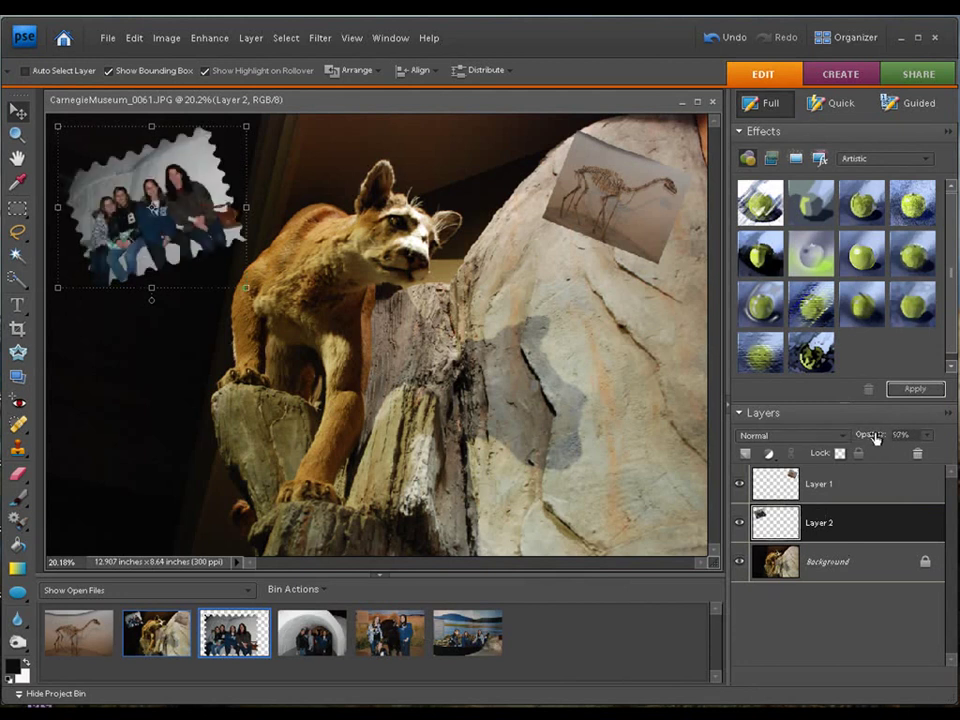
pyautogui.click(893, 568)
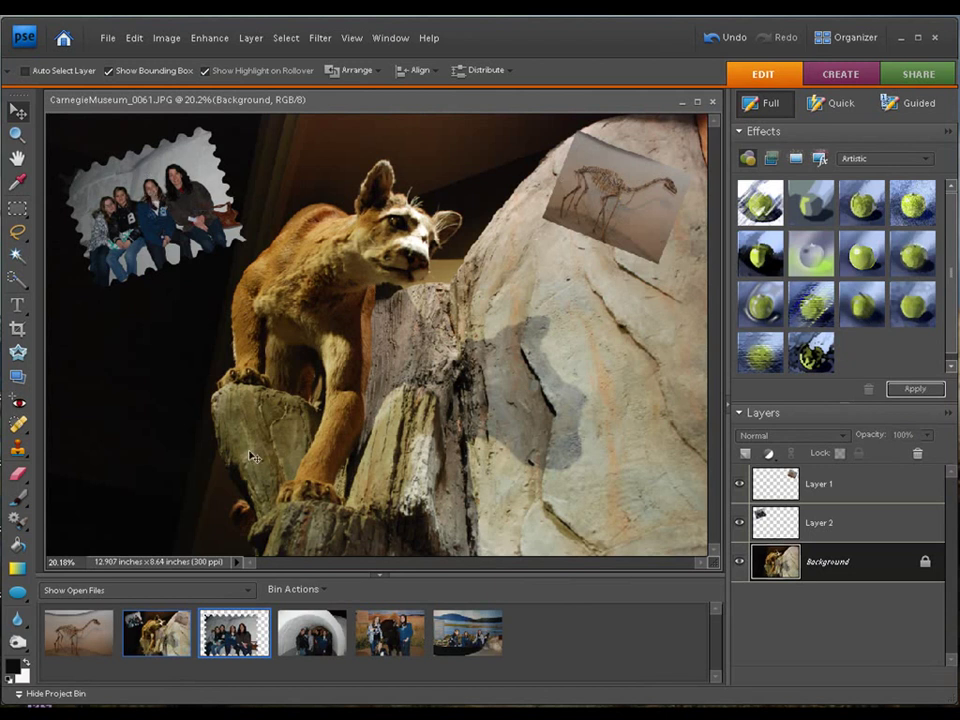
# Restore igloo tunnel photo 0082 into its own window and pick the Cookie Cutter tool
pyautogui.rightClick(315, 641)
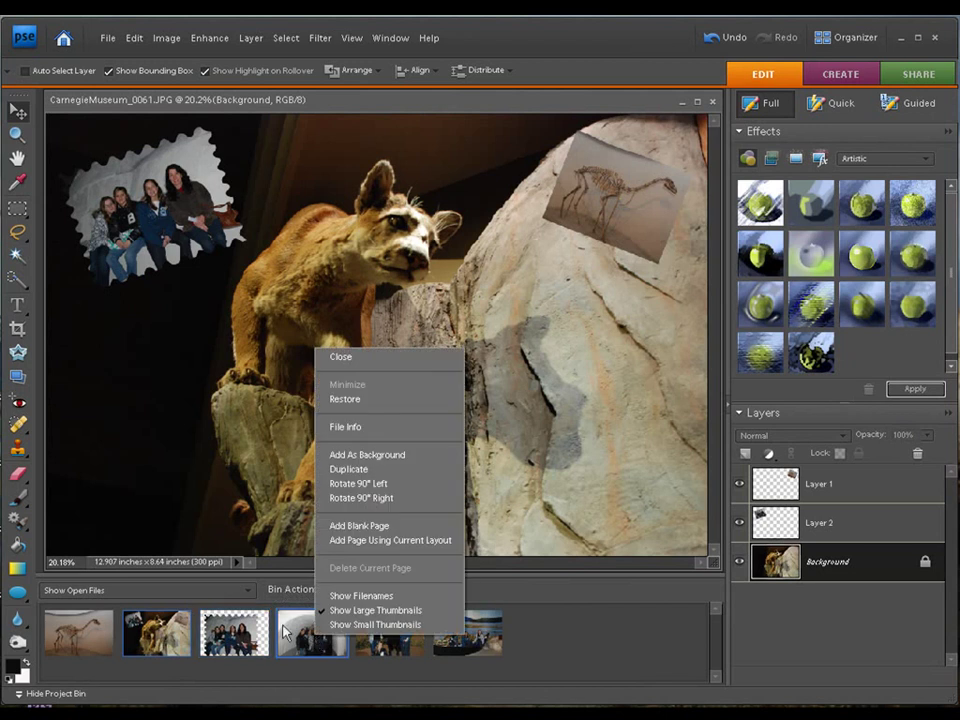
pyautogui.click(340, 399)
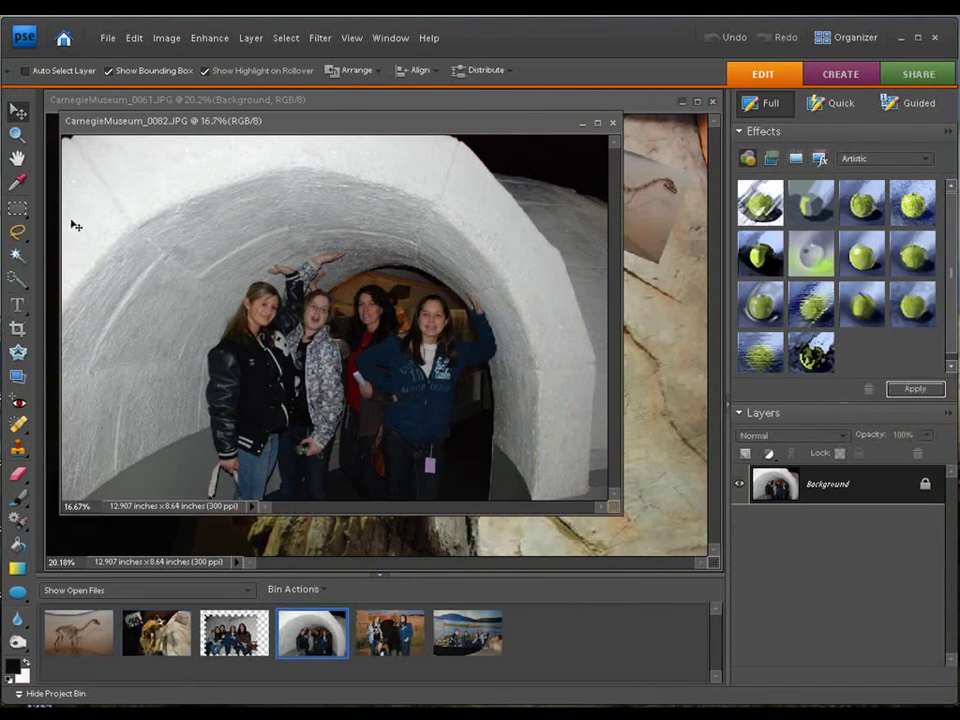
pyautogui.click(17, 328)
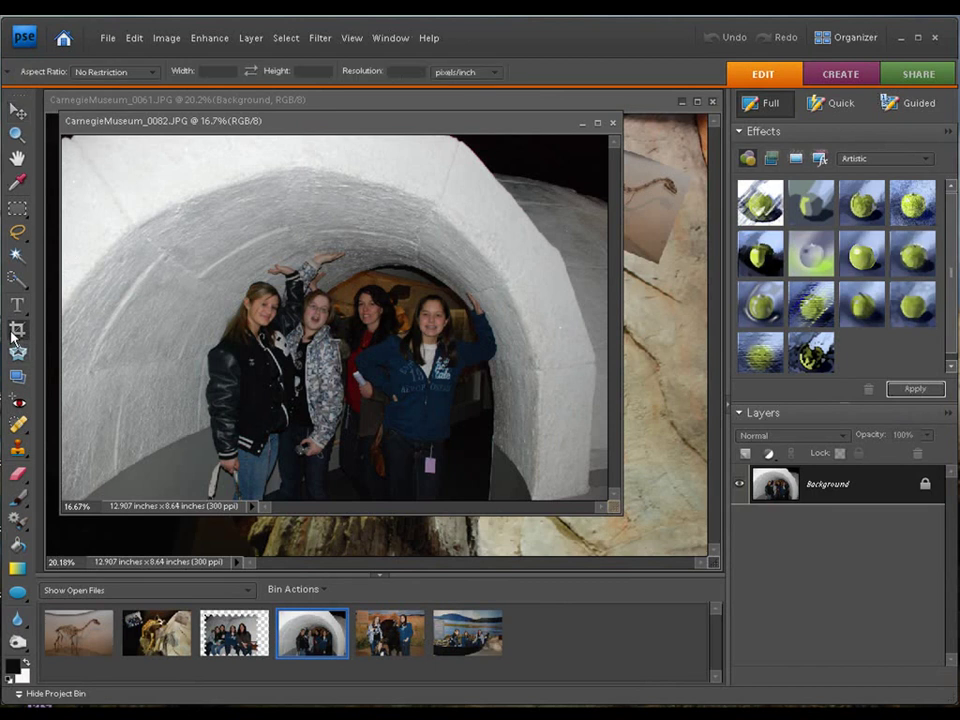
pyautogui.click(20, 352)
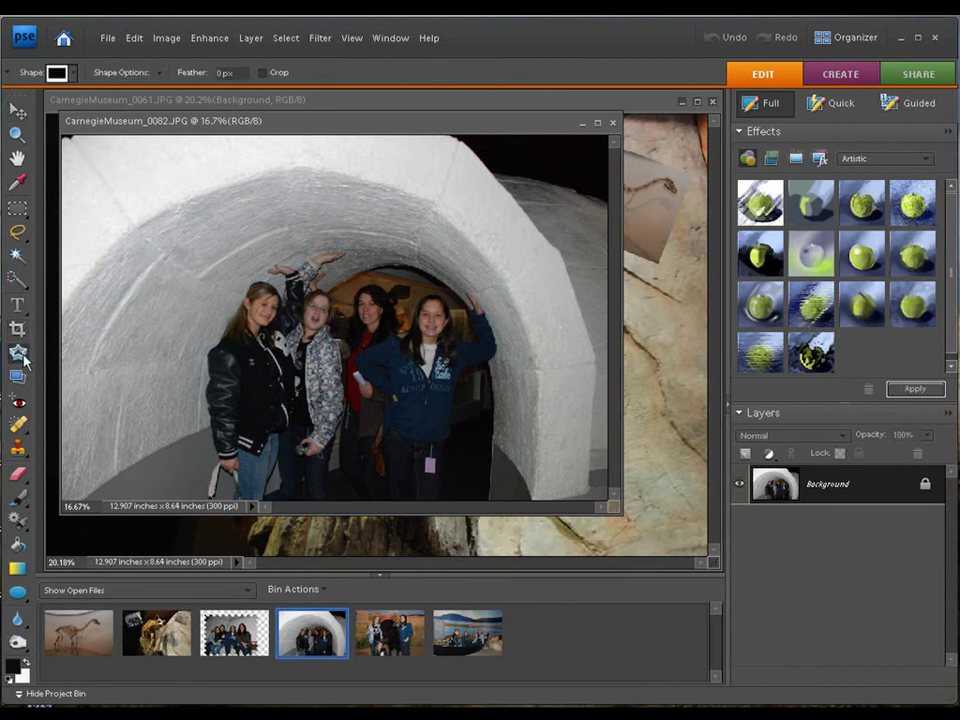
# Cut the tunnel photo into a spiky starburst shape with transparency around it
pyautogui.click(73, 73)
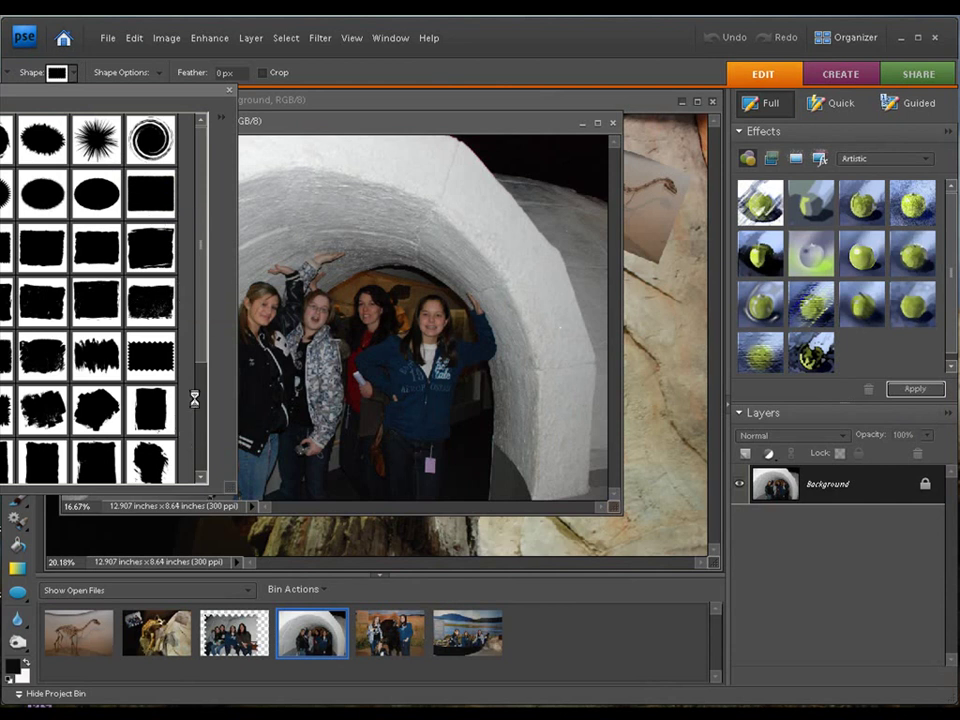
pyautogui.scroll(-3, 197, 349)
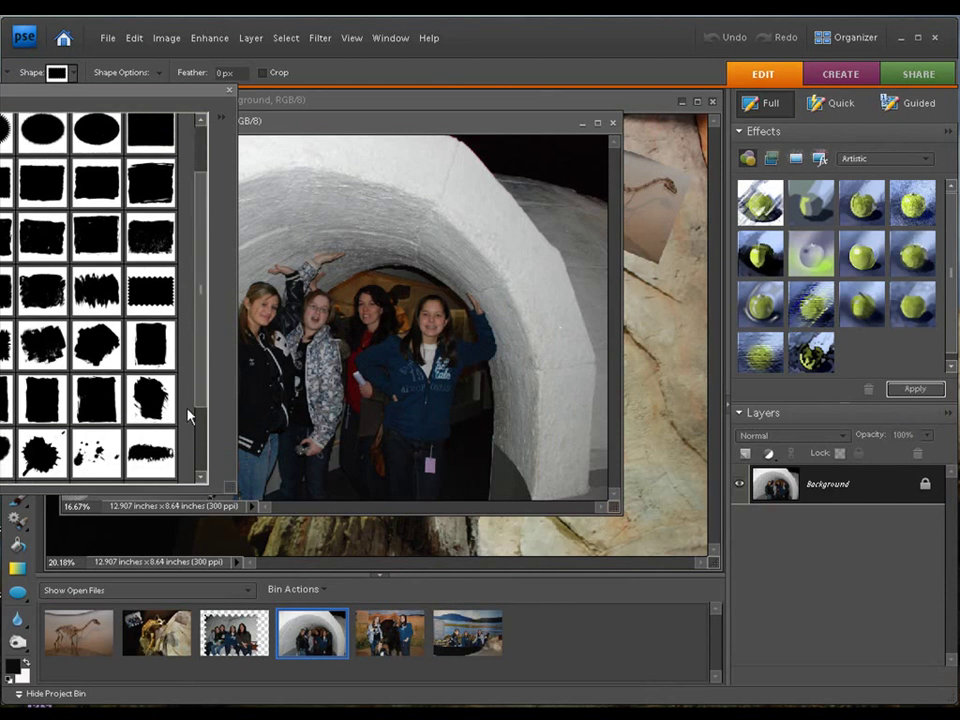
pyautogui.scroll(-1, 187, 403)
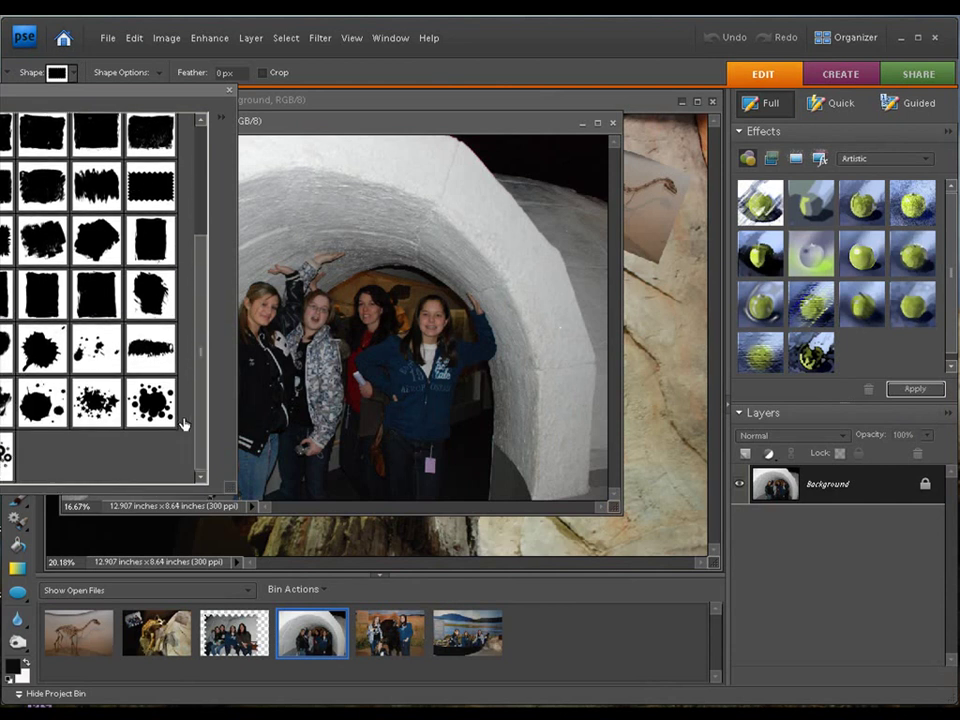
pyautogui.scroll(5, 186, 290)
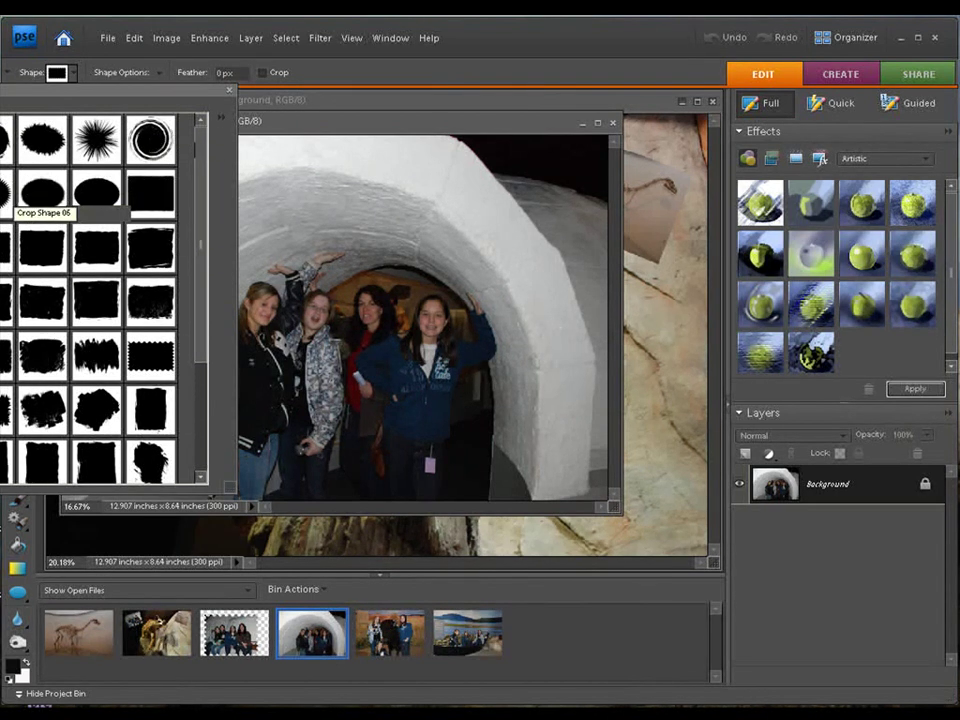
pyautogui.click(6, 192)
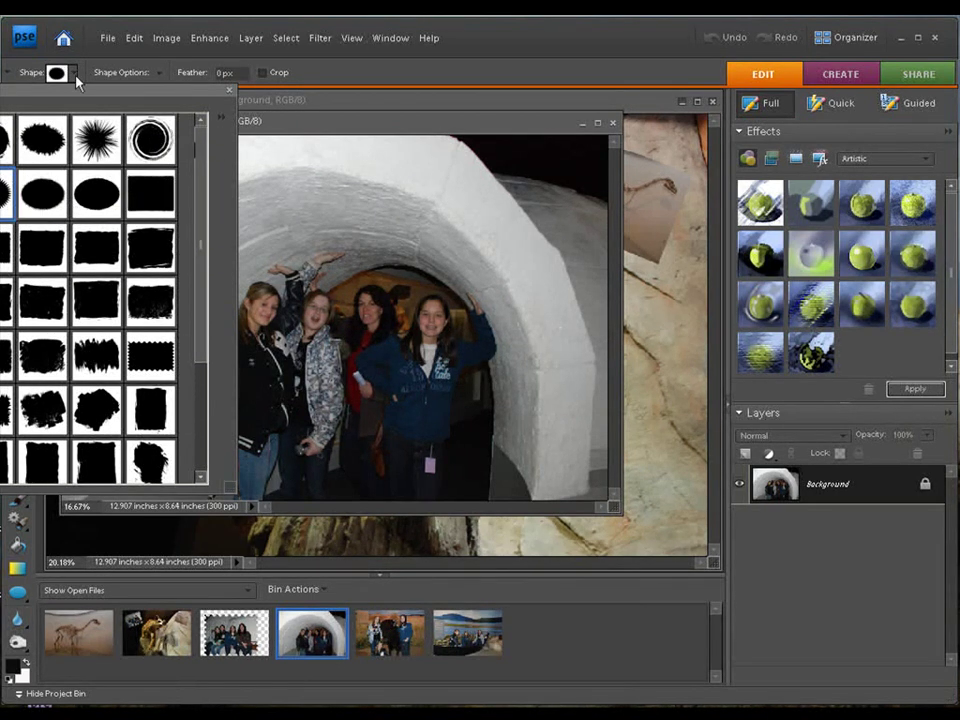
pyautogui.click(74, 74)
pyautogui.moveTo(150, 163); pyautogui.dragTo(578, 557)
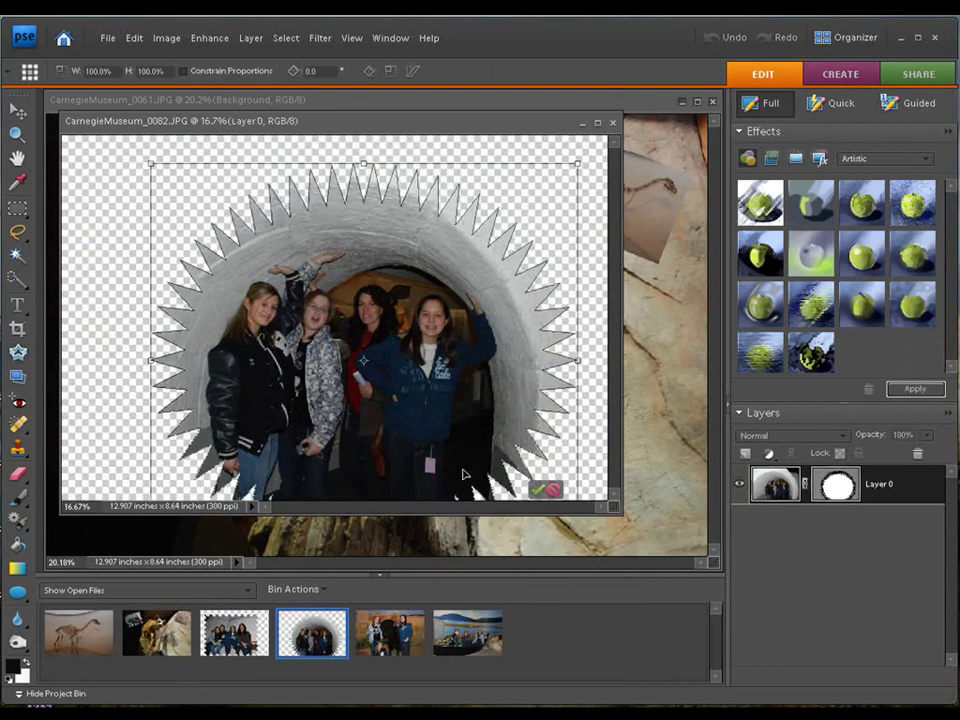
pyautogui.click(538, 491)
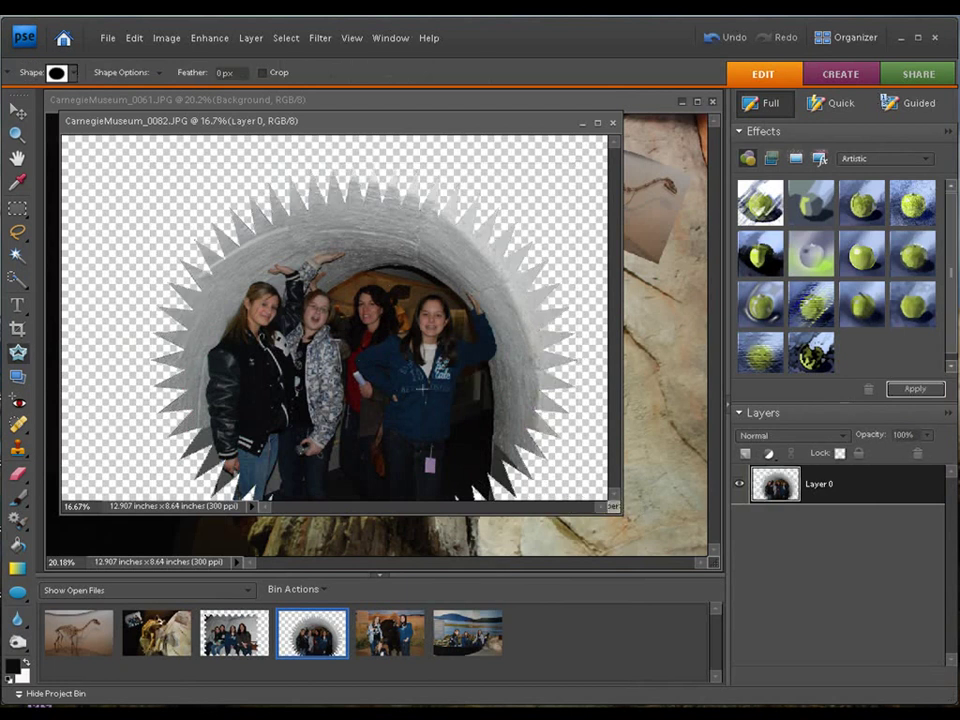
pyautogui.moveTo(297, 121); pyautogui.dragTo(390, 129)
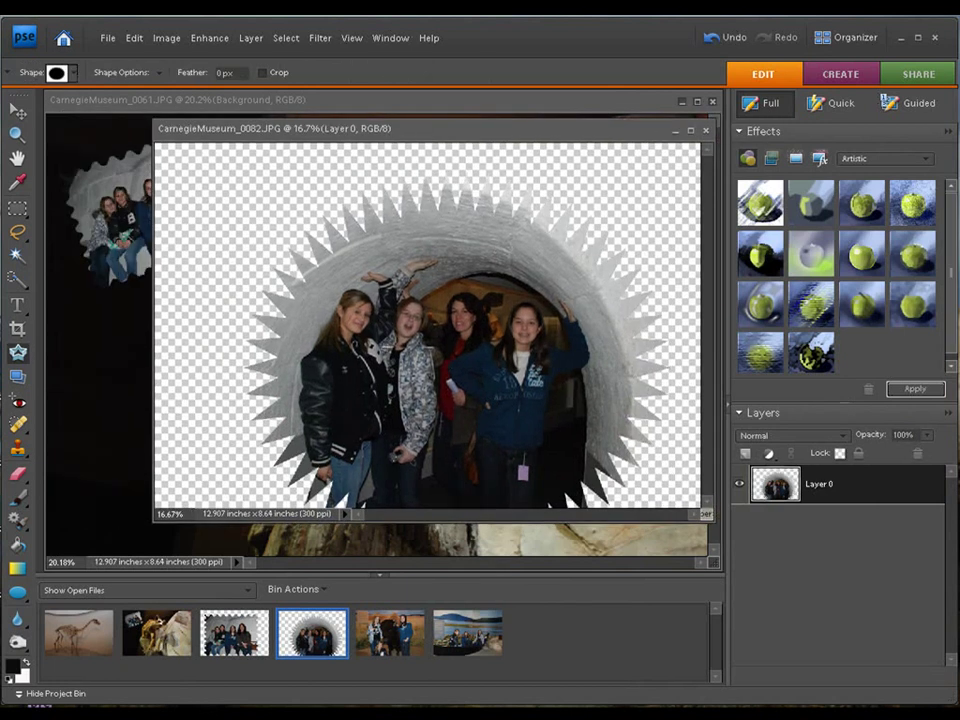
# Select all and copy the starburst tunnel photo, then paste it into the cougar composite as Layer 3
pyautogui.click(286, 38)
pyautogui.click(287, 55)
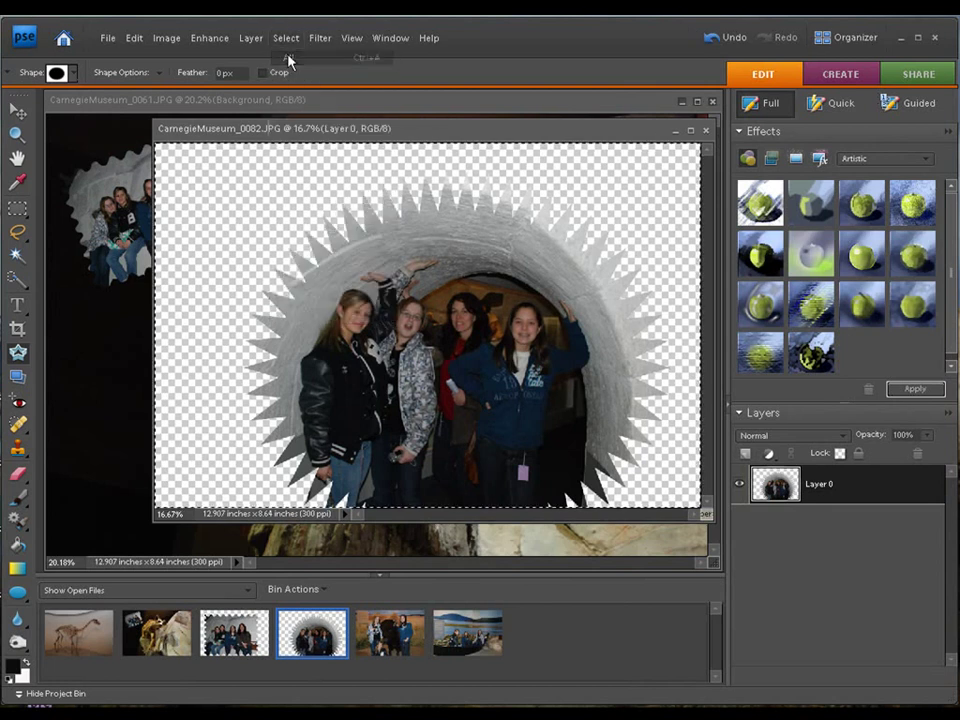
pyautogui.click(134, 38)
pyautogui.click(160, 129)
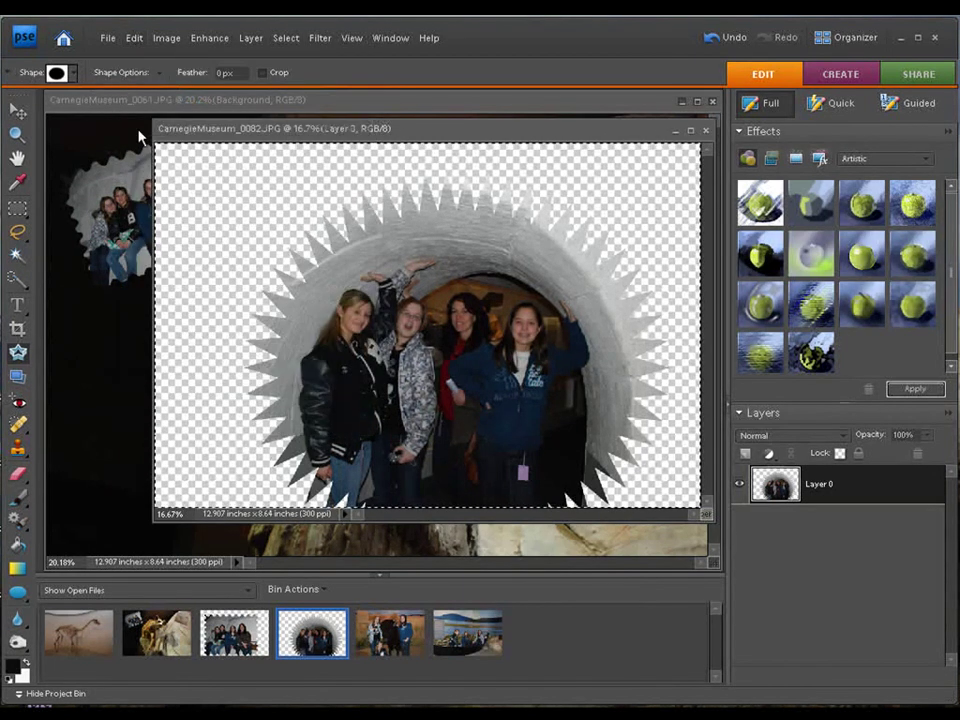
pyautogui.click(677, 134)
pyautogui.click(142, 39)
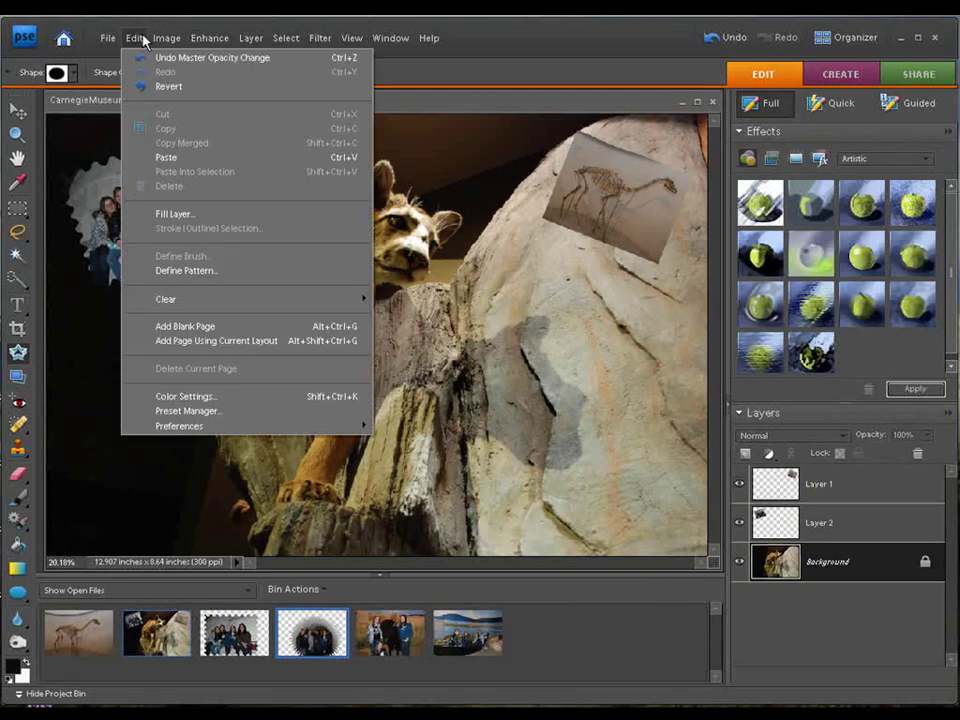
pyautogui.click(160, 157)
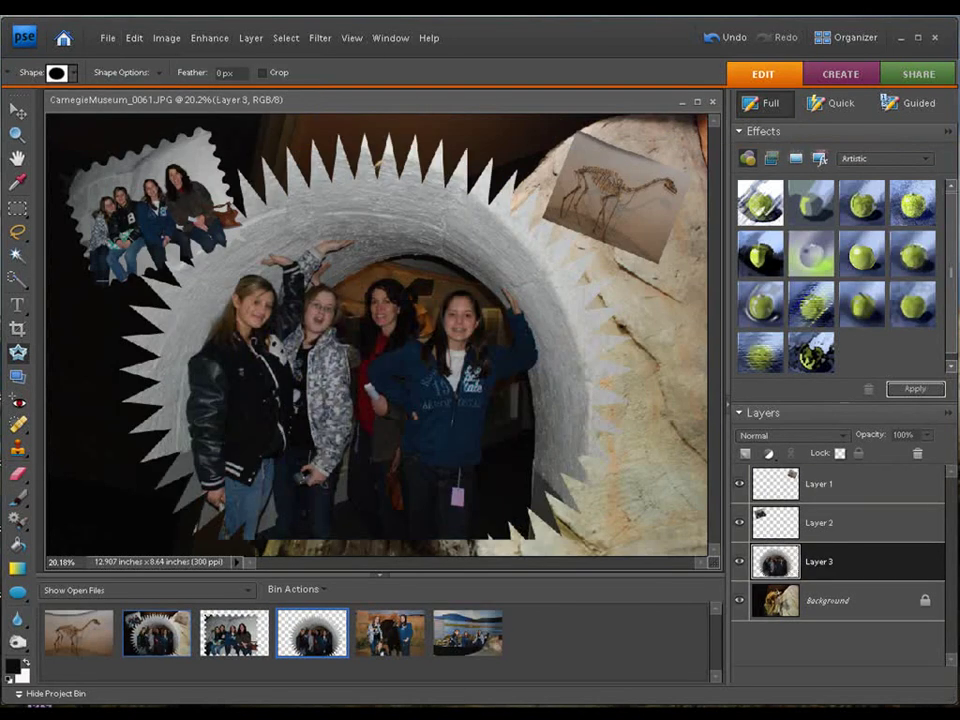
# Scale the tunnel layer to 46.1%, set it on the rock below the cougar, and lower its opacity
pyautogui.click(18, 110)
pyautogui.moveTo(118, 131); pyautogui.dragTo(487, 404)
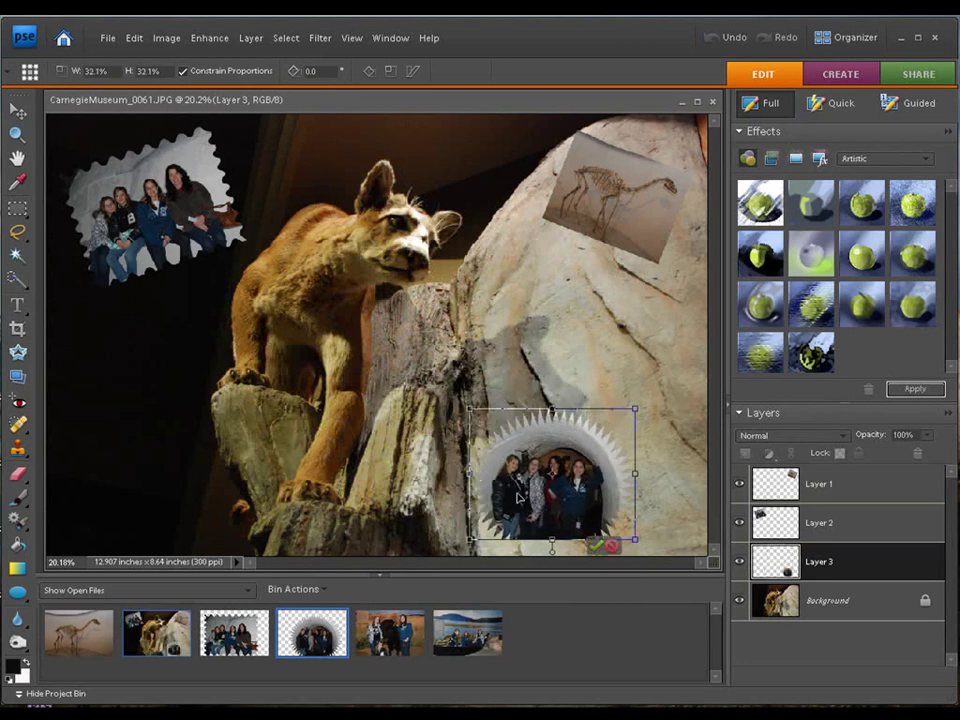
pyautogui.moveTo(579, 484); pyautogui.dragTo(338, 503)
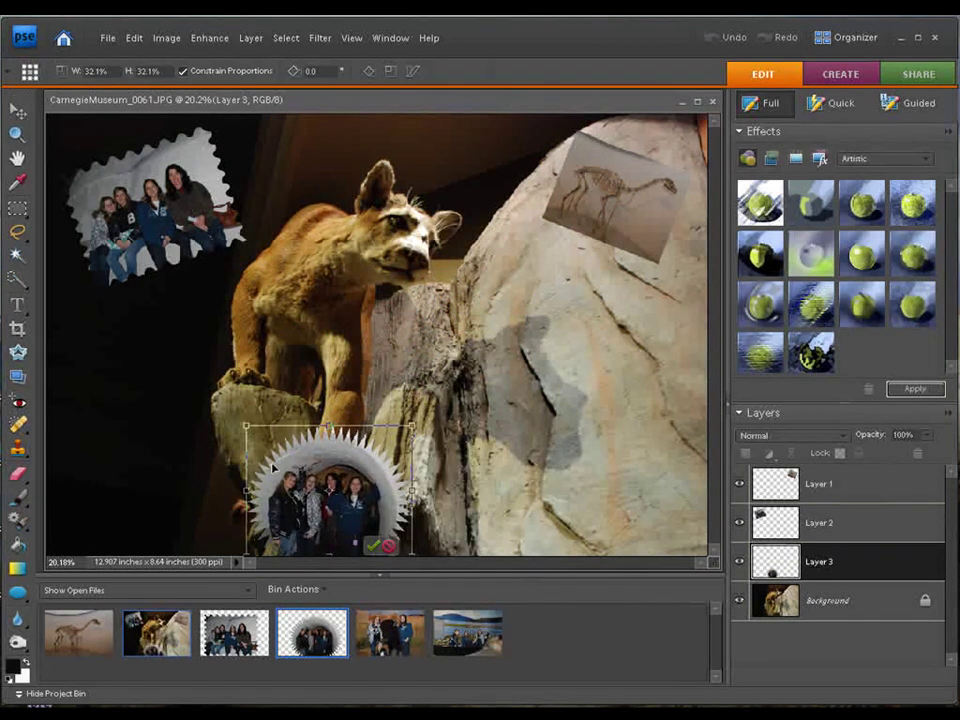
pyautogui.moveTo(245, 428)
pyautogui.mouseDown()
pyautogui.moveTo(339, 506)
pyautogui.moveTo(248, 431)
pyautogui.mouseUp()
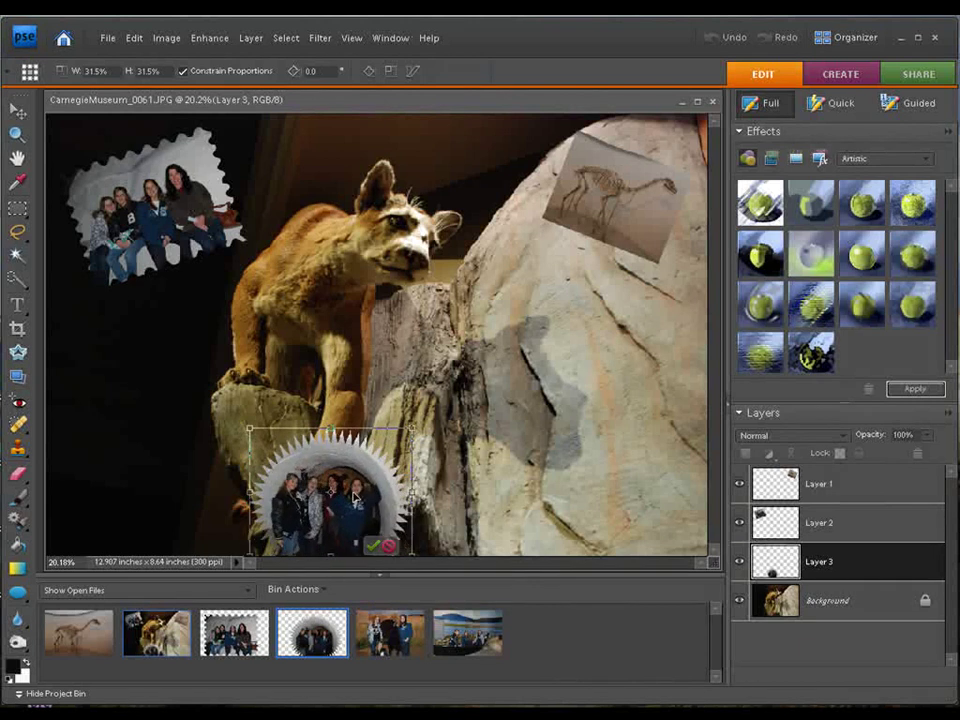
pyautogui.moveTo(350, 503); pyautogui.dragTo(454, 353)
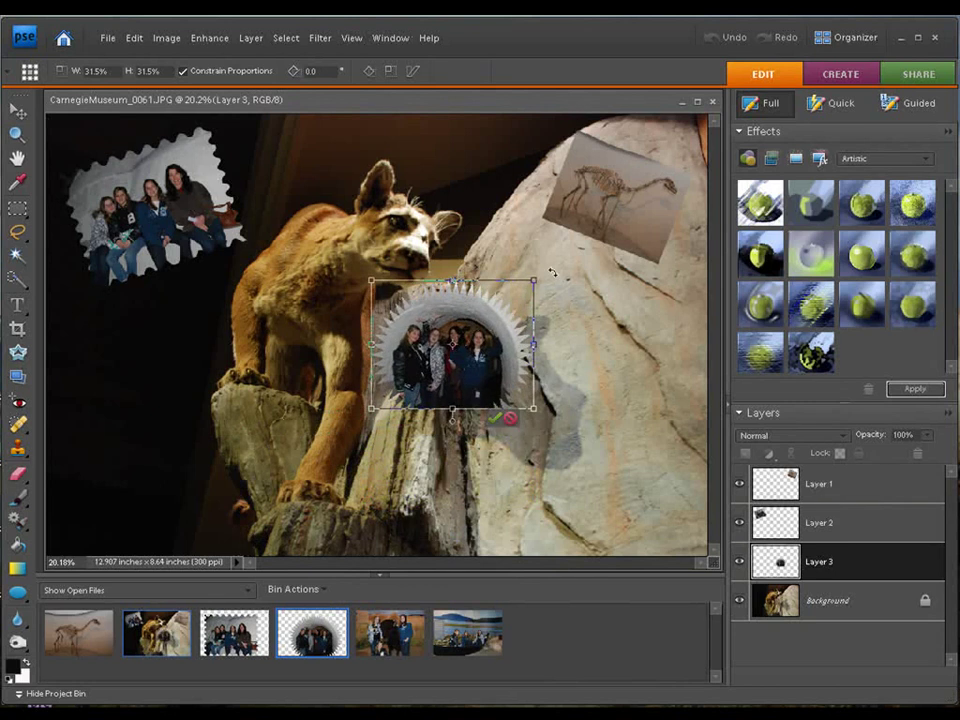
pyautogui.moveTo(534, 281); pyautogui.dragTo(608, 221)
pyautogui.moveTo(482, 324); pyautogui.dragTo(470, 365)
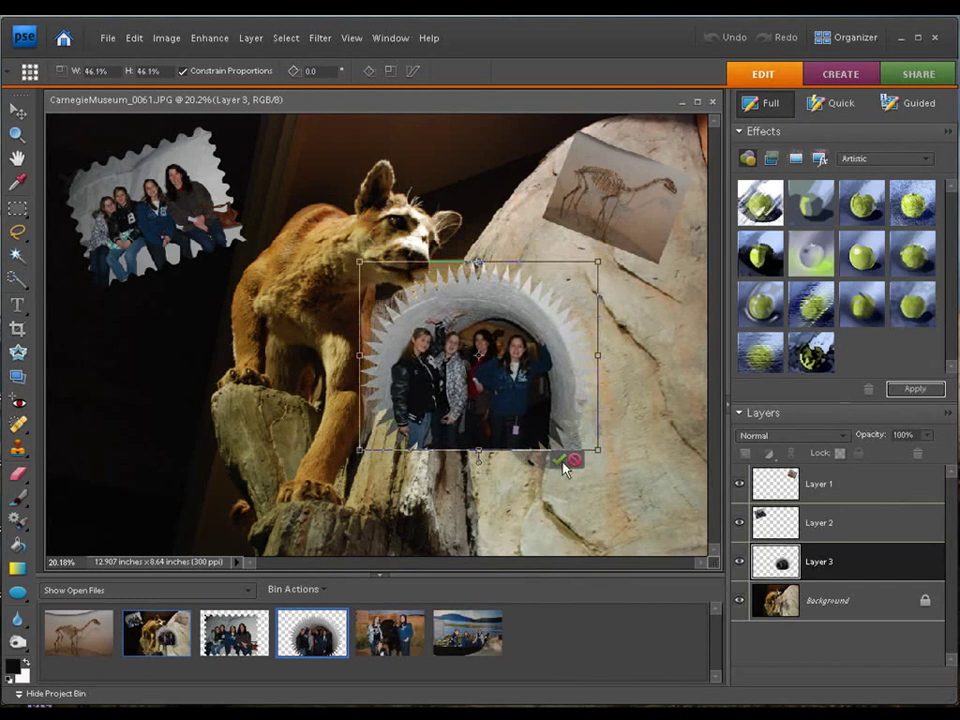
pyautogui.click(561, 462)
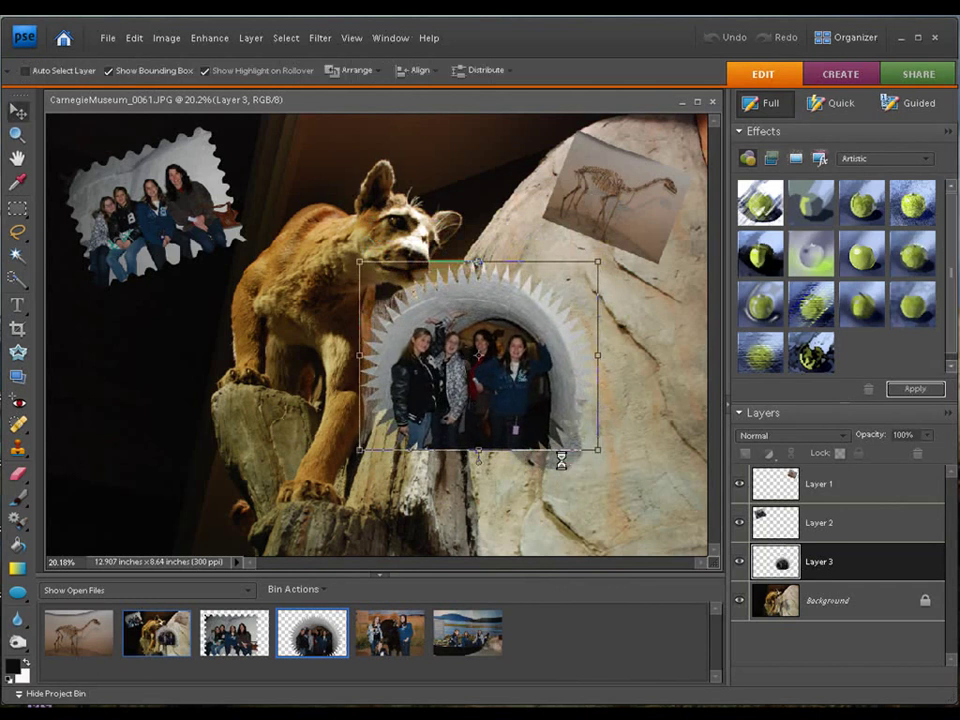
pyautogui.moveTo(881, 439); pyautogui.dragTo(858, 450)
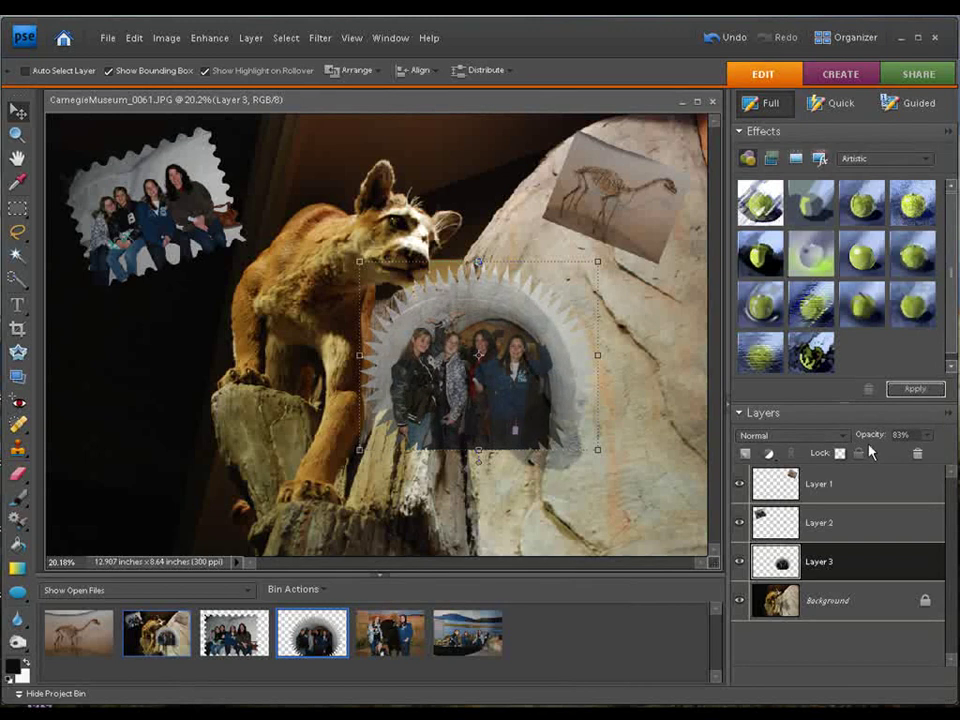
pyautogui.click(859, 606)
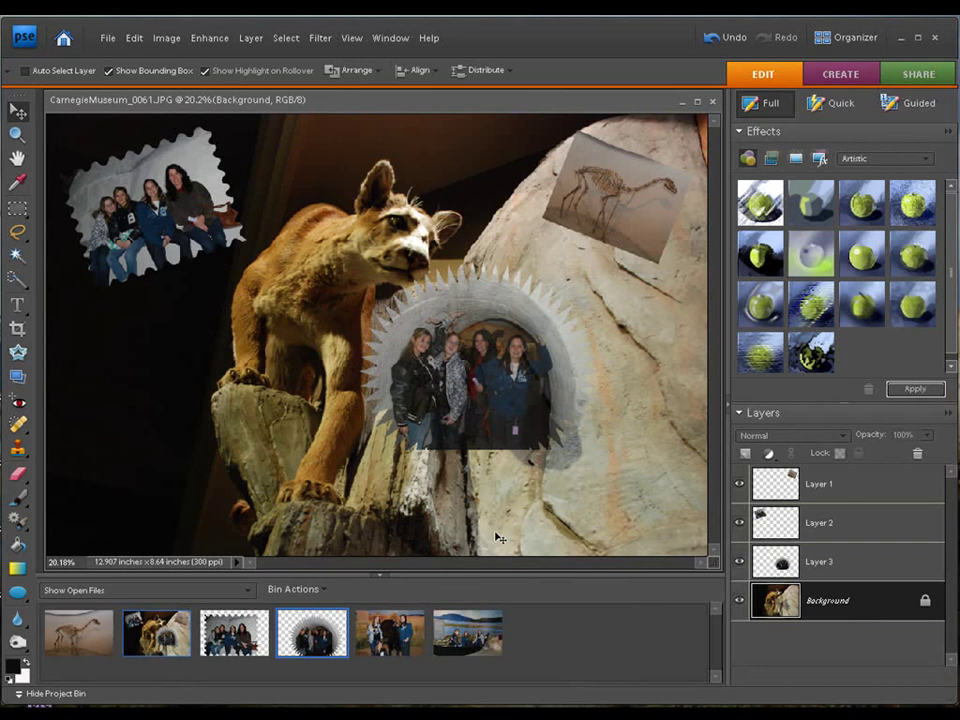
# Restore canoe photo CarnegieMuseum_0093 and cut it into a torn-edge shape on Layer 0
pyautogui.rightClick(466, 628)
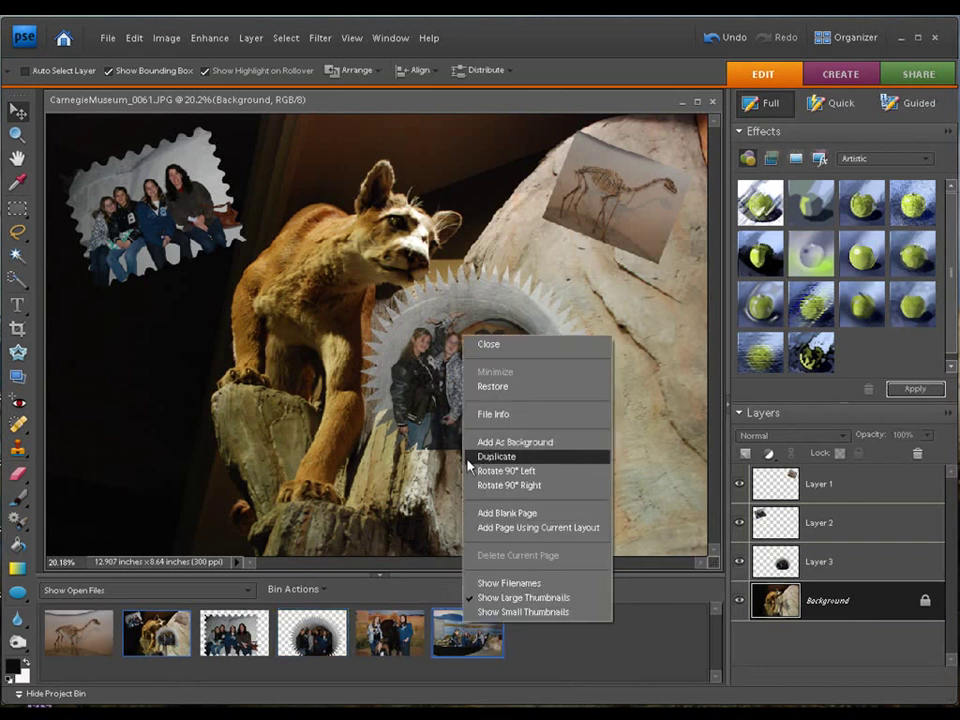
pyautogui.click(490, 386)
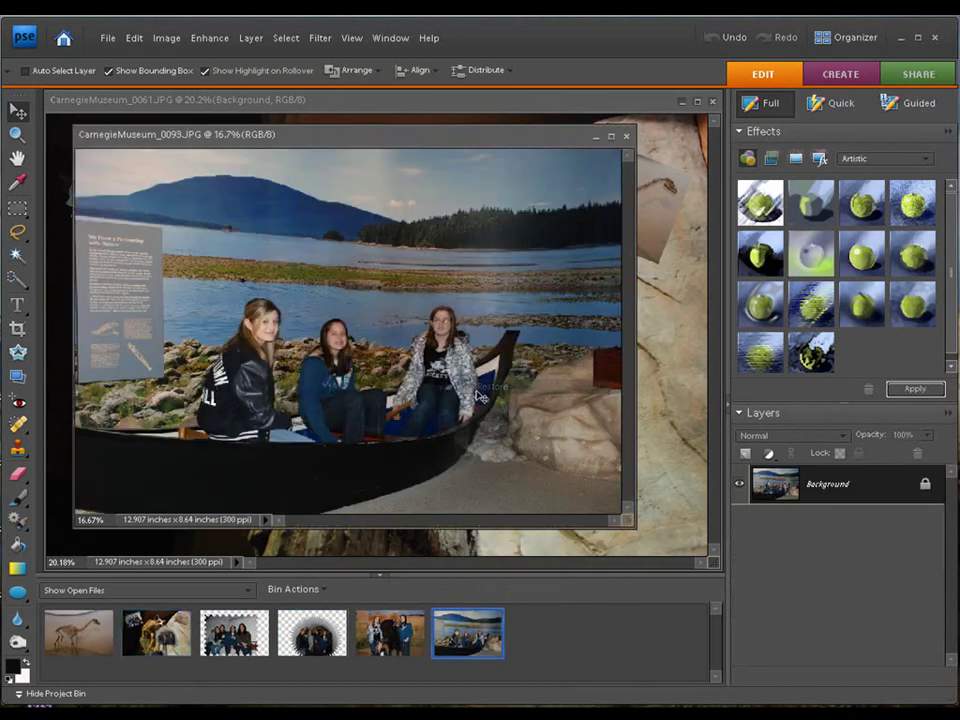
pyautogui.click(17, 353)
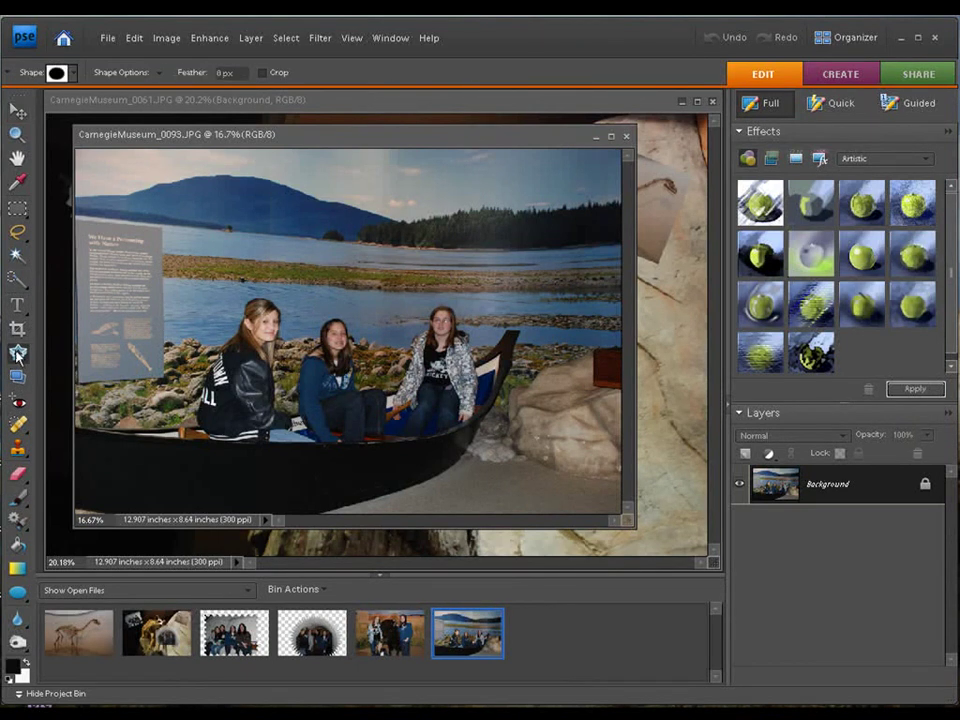
pyautogui.click(74, 73)
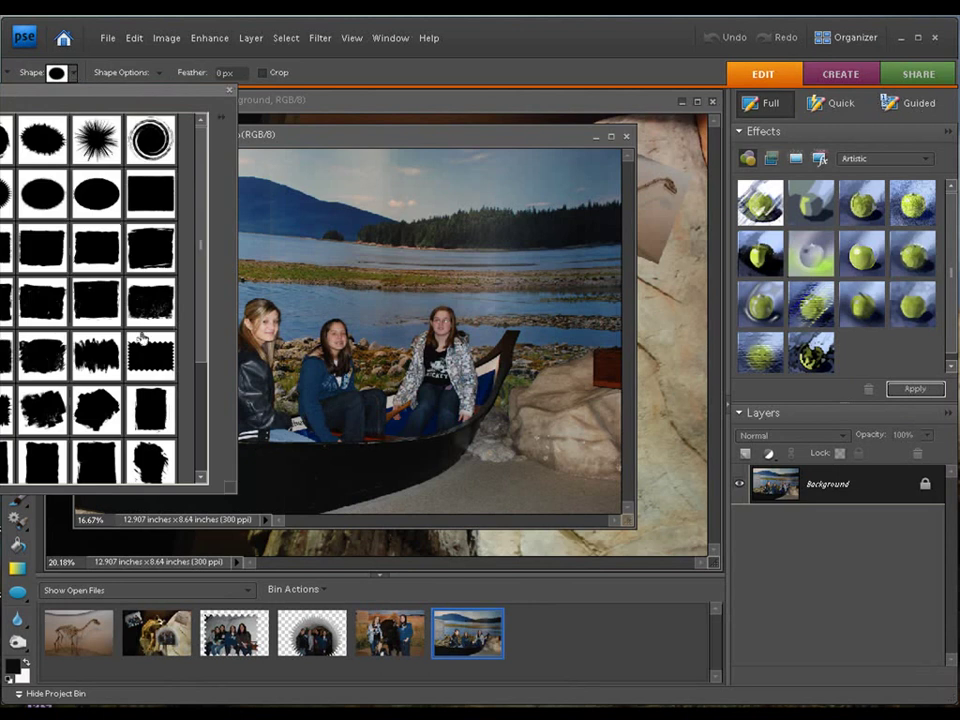
pyautogui.doubleClick(150, 192)
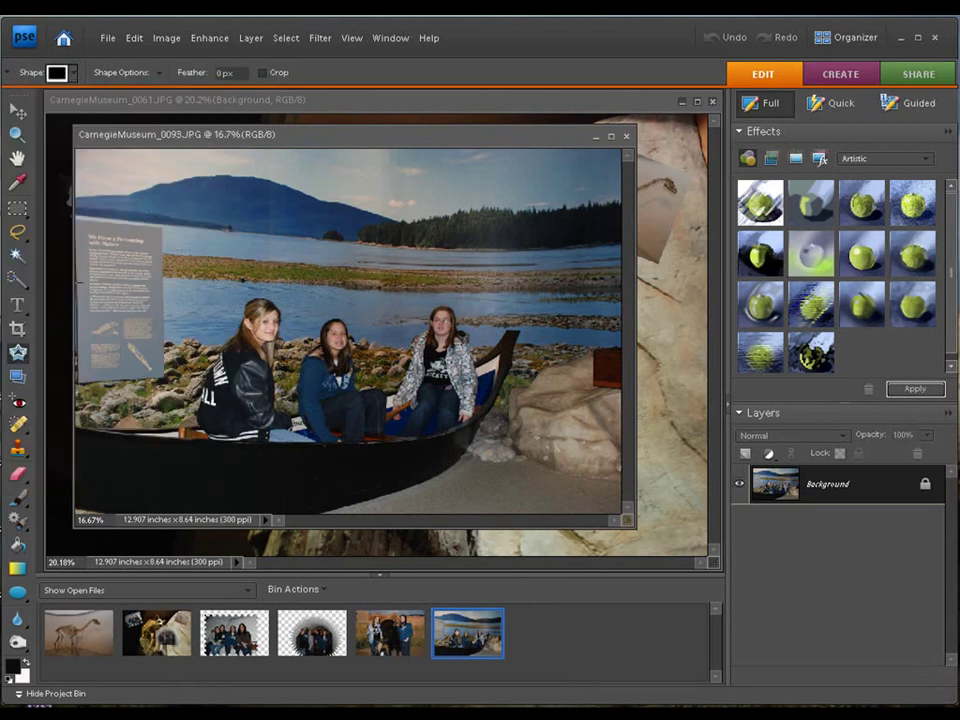
pyautogui.moveTo(87, 285); pyautogui.dragTo(558, 510)
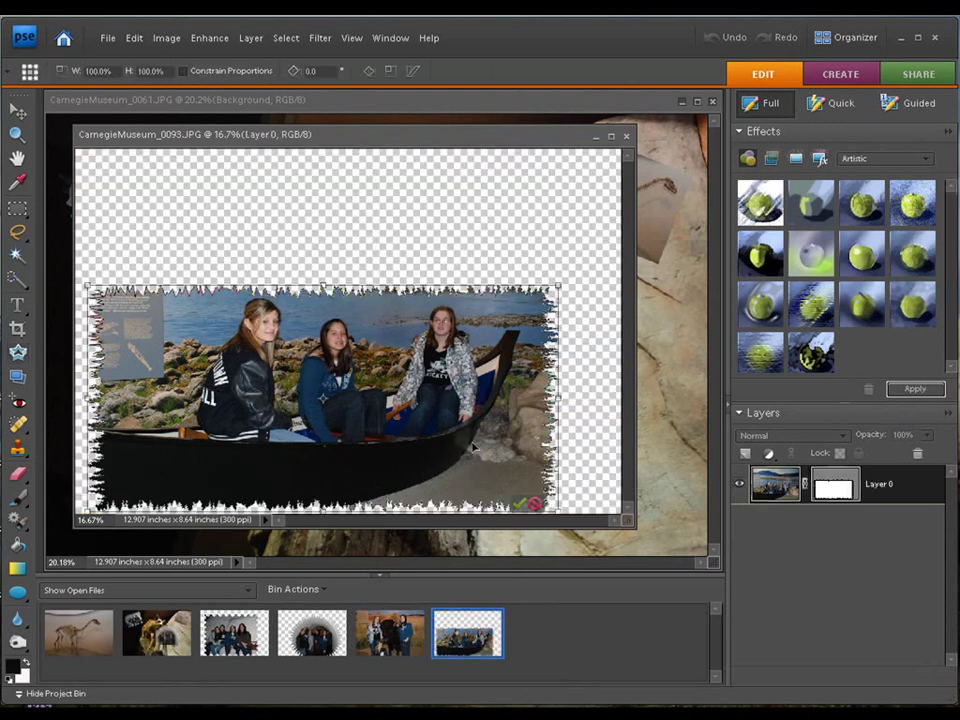
pyautogui.click(519, 506)
pyautogui.moveTo(336, 142); pyautogui.dragTo(386, 138)
# Select all and copy the torn-edge canoe photo, then paste it into the cougar composite as Layer 4
pyautogui.click(286, 38)
pyautogui.click(284, 57)
pyautogui.click(134, 39)
pyautogui.click(133, 130)
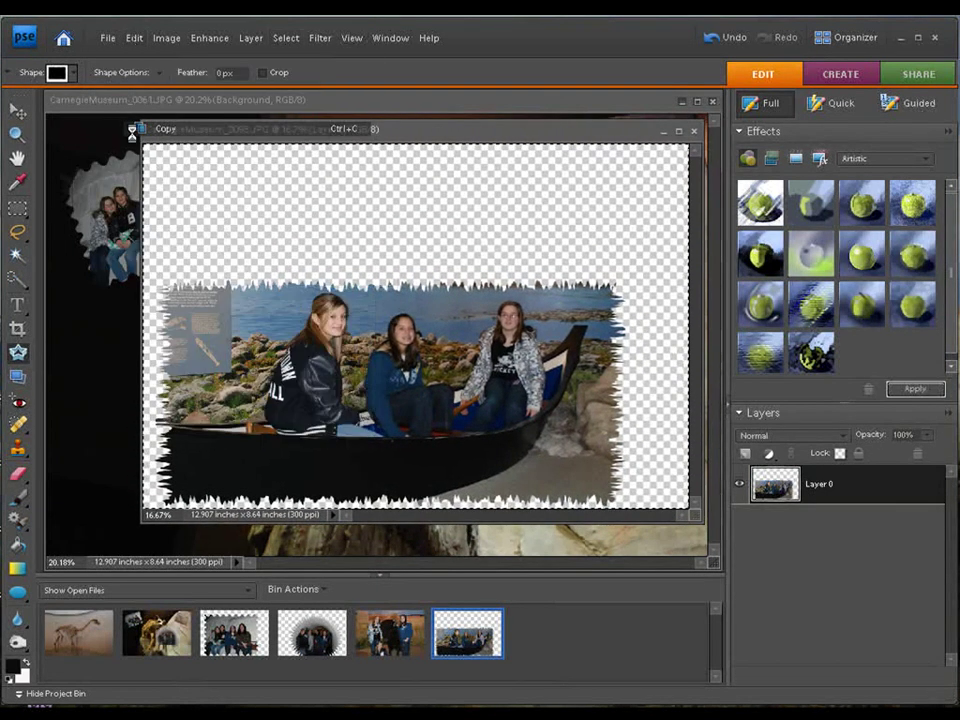
pyautogui.click(662, 131)
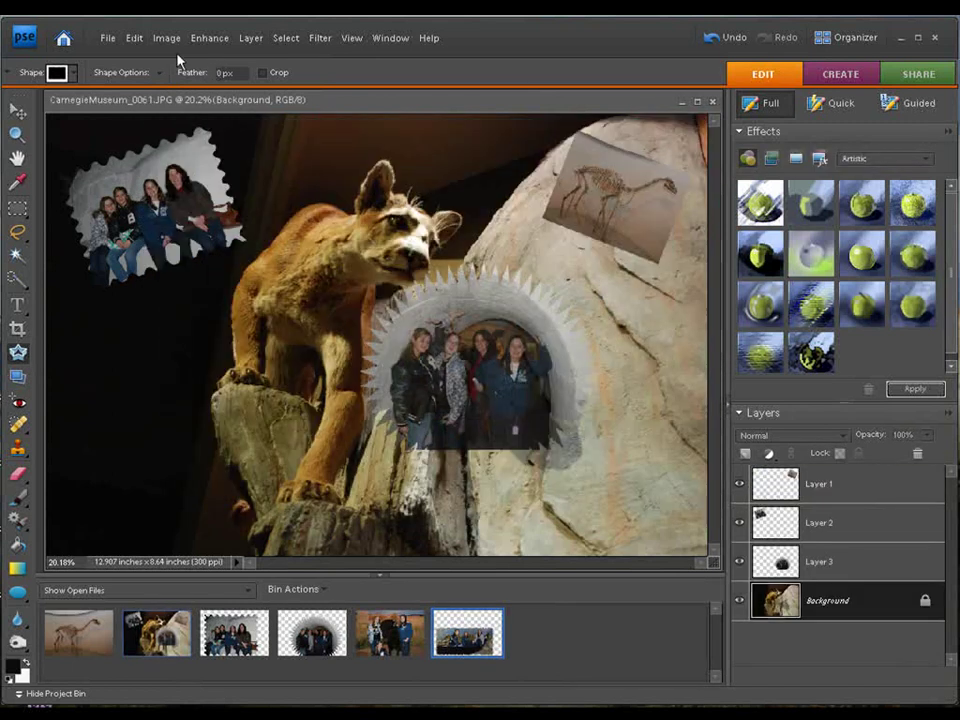
pyautogui.click(134, 39)
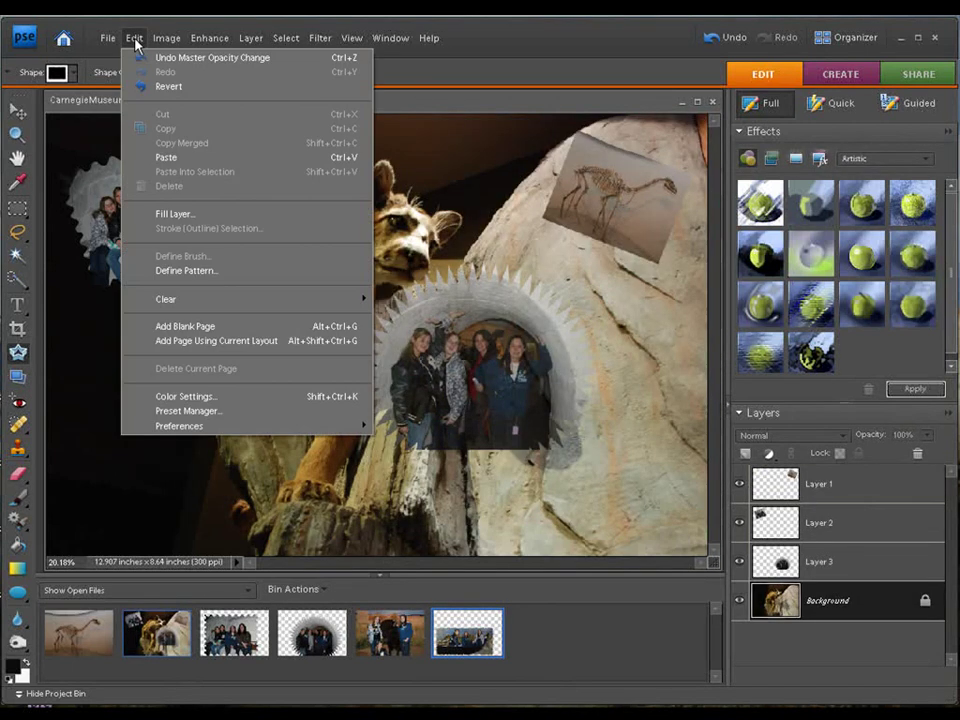
pyautogui.click(166, 157)
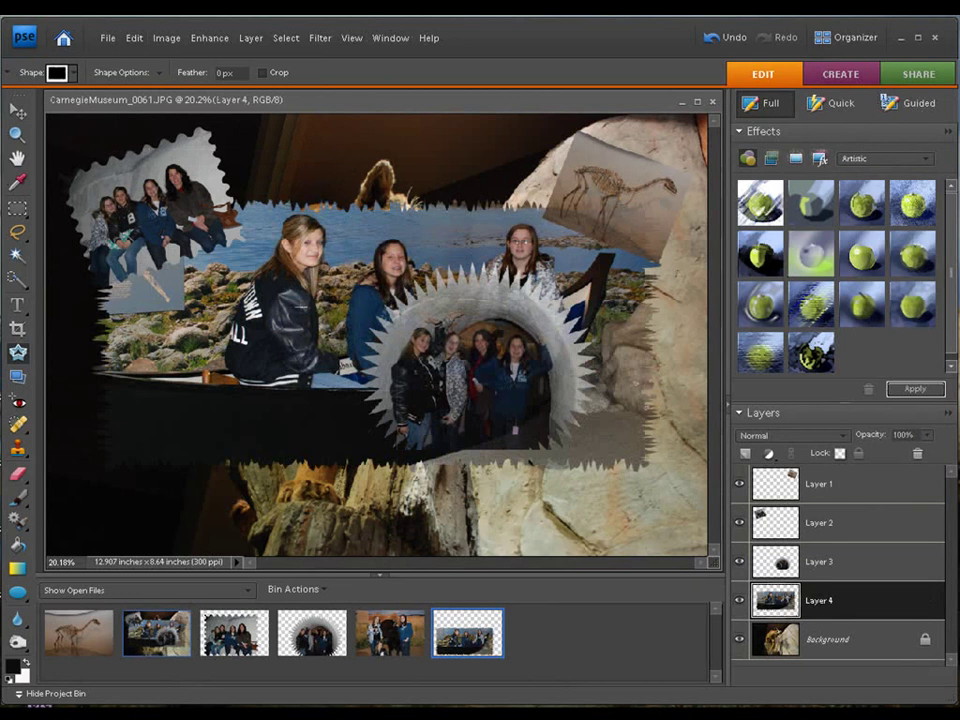
# Scale the canoe layer to 57.6% and place it at the lower left over the rock base
pyautogui.click(19, 112)
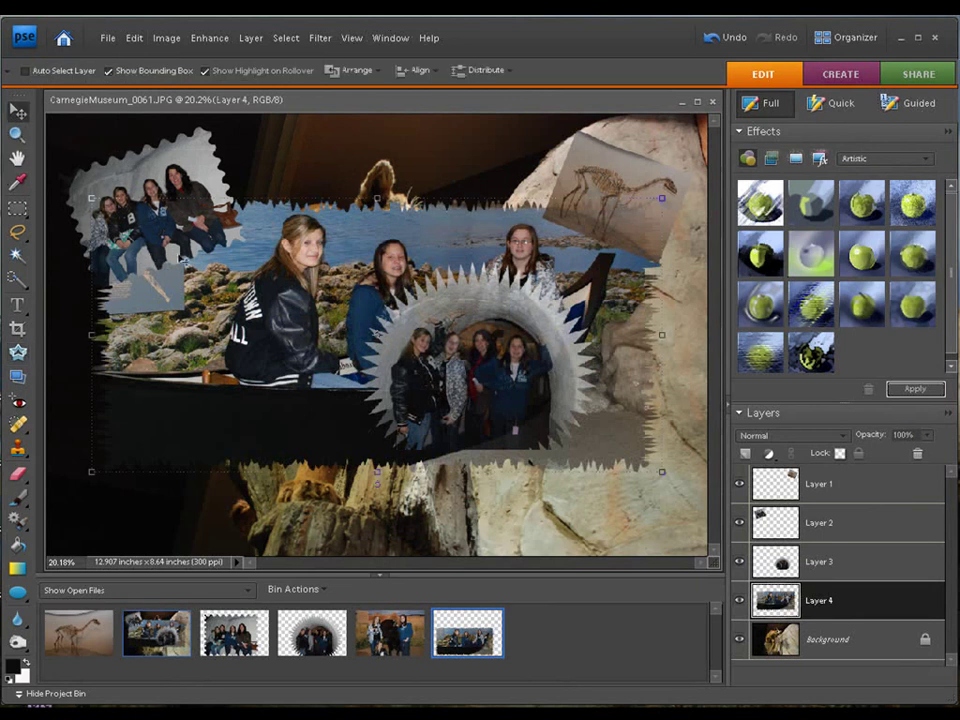
pyautogui.moveTo(222, 263); pyautogui.dragTo(198, 351)
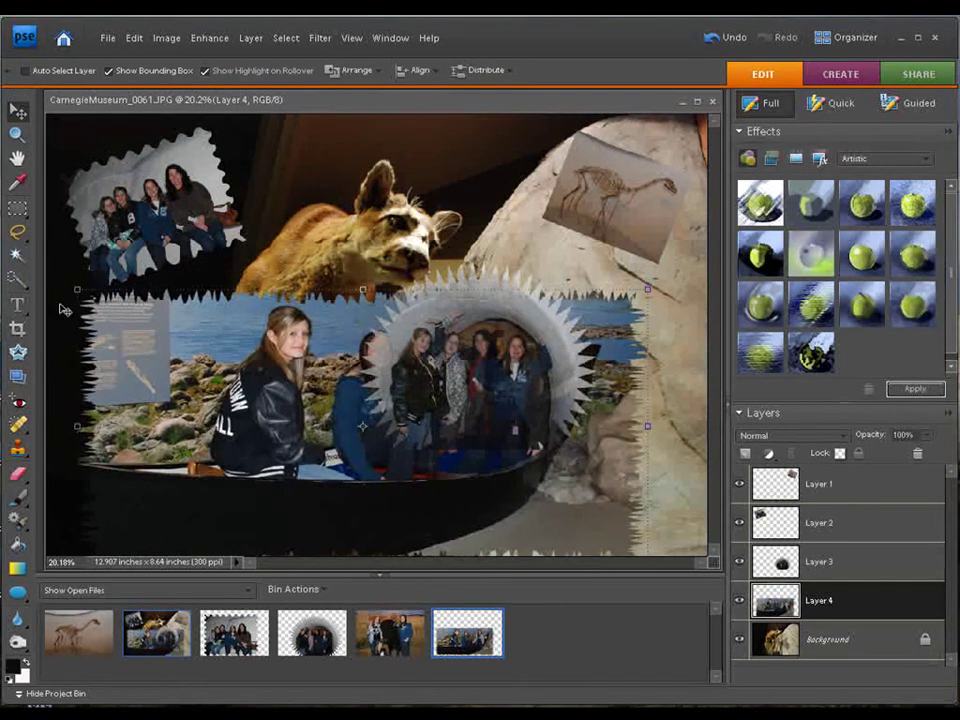
pyautogui.moveTo(76, 286); pyautogui.dragTo(295, 447)
pyautogui.moveTo(401, 507); pyautogui.dragTo(165, 488)
pyautogui.click(371, 547)
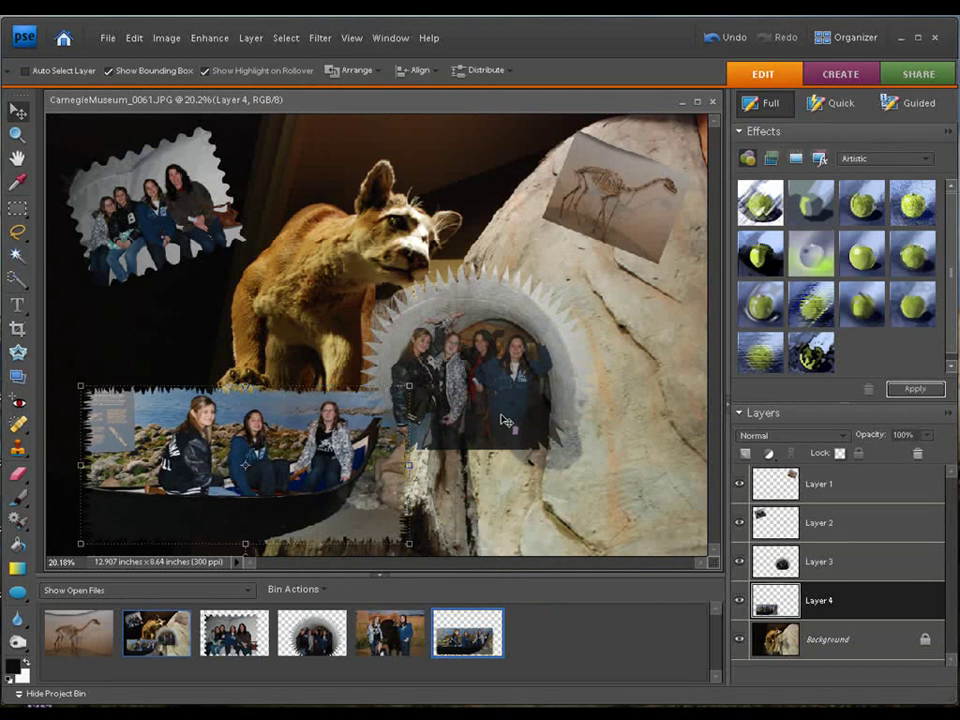
pyautogui.click(840, 566)
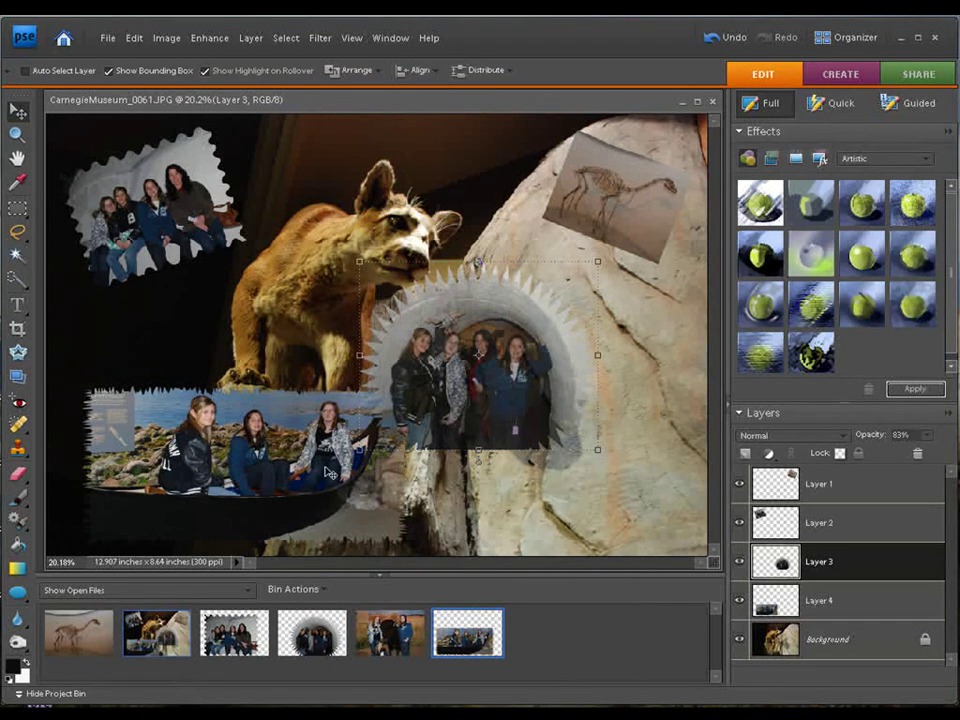
# Lower Layer 4's opacity so the canoe photo is see-through, then select the Background layer
pyautogui.click(812, 600)
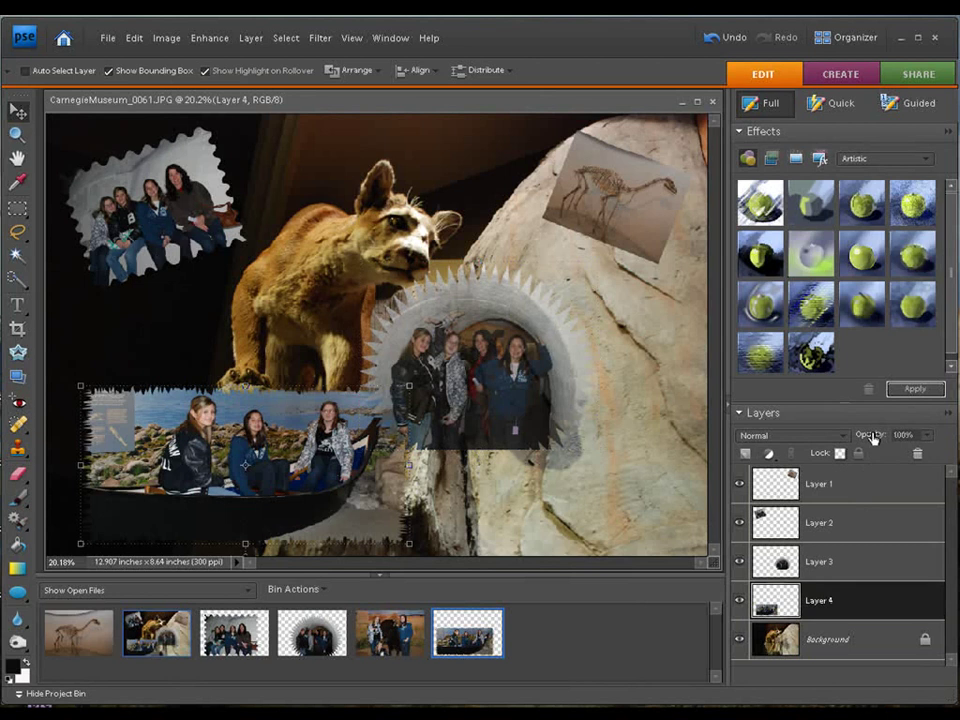
pyautogui.moveTo(873, 437); pyautogui.dragTo(852, 497)
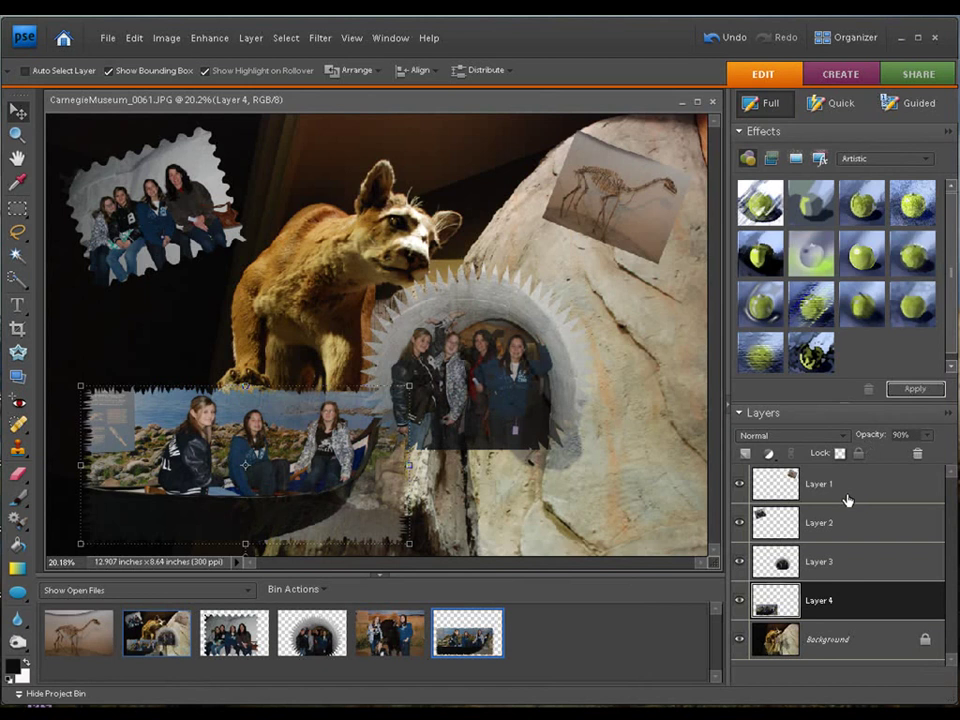
pyautogui.click(853, 639)
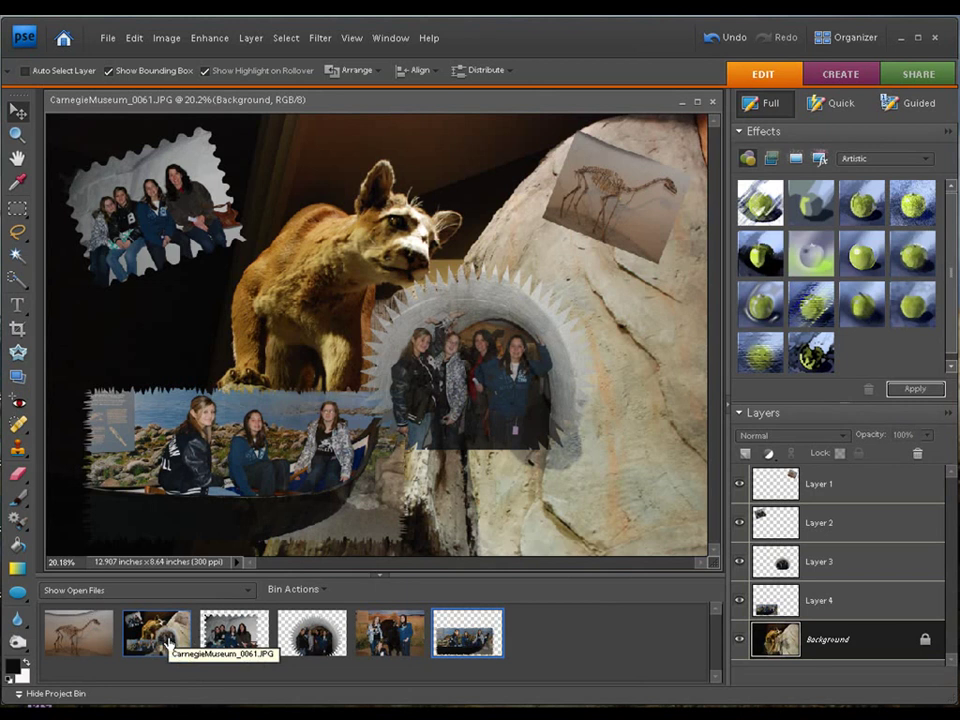
# Browse a photo's Project Bin options and the Edit and Select menus without choosing anything
pyautogui.rightClick(237, 640)
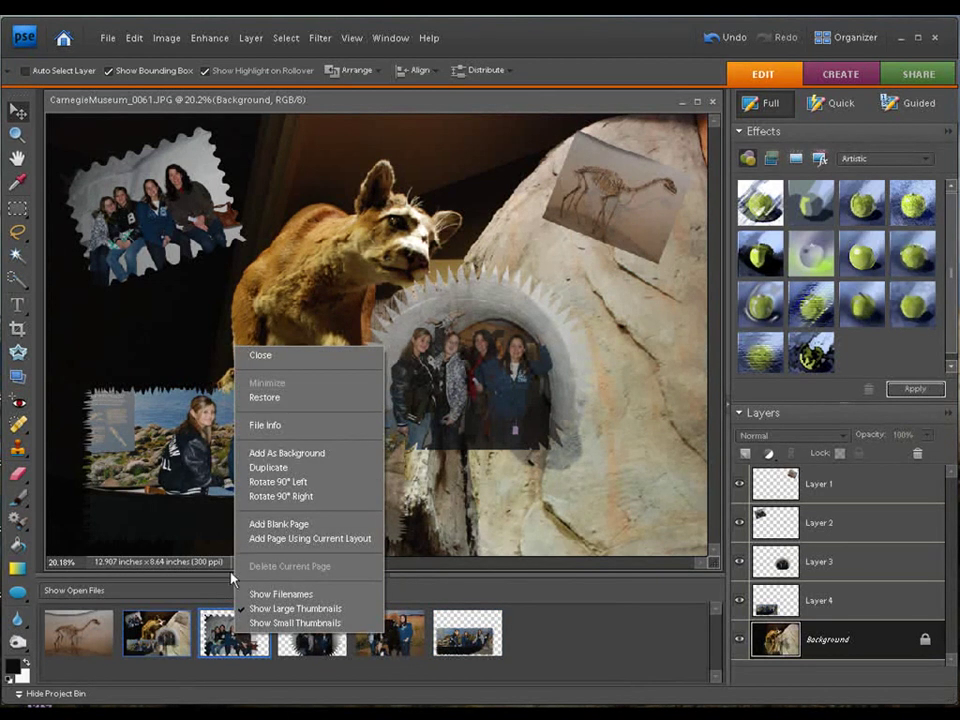
pyautogui.click(229, 642)
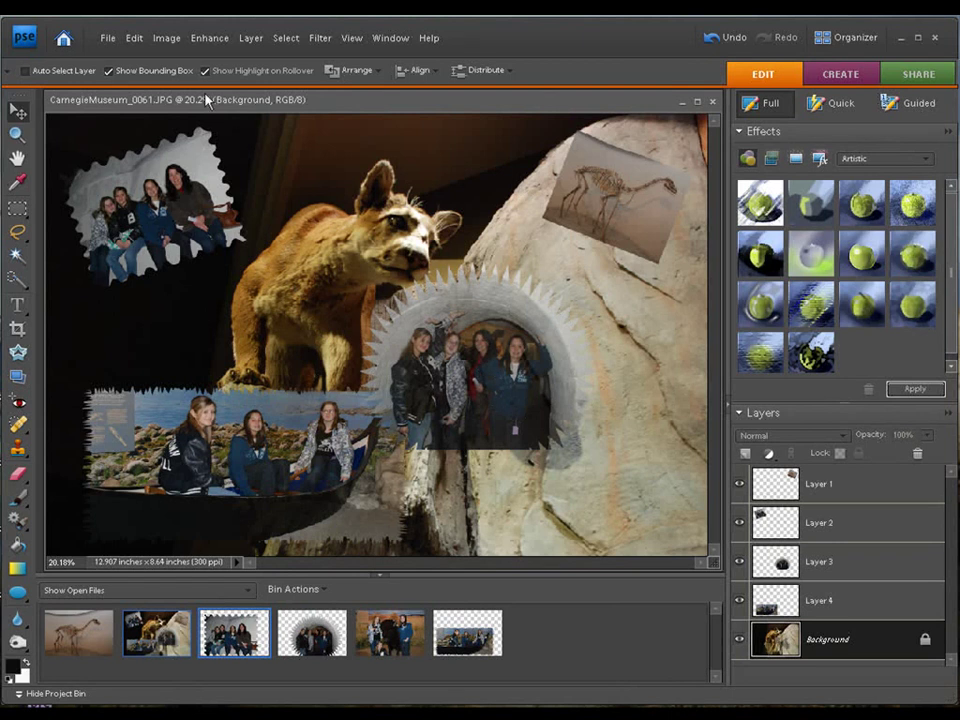
pyautogui.click(148, 40)
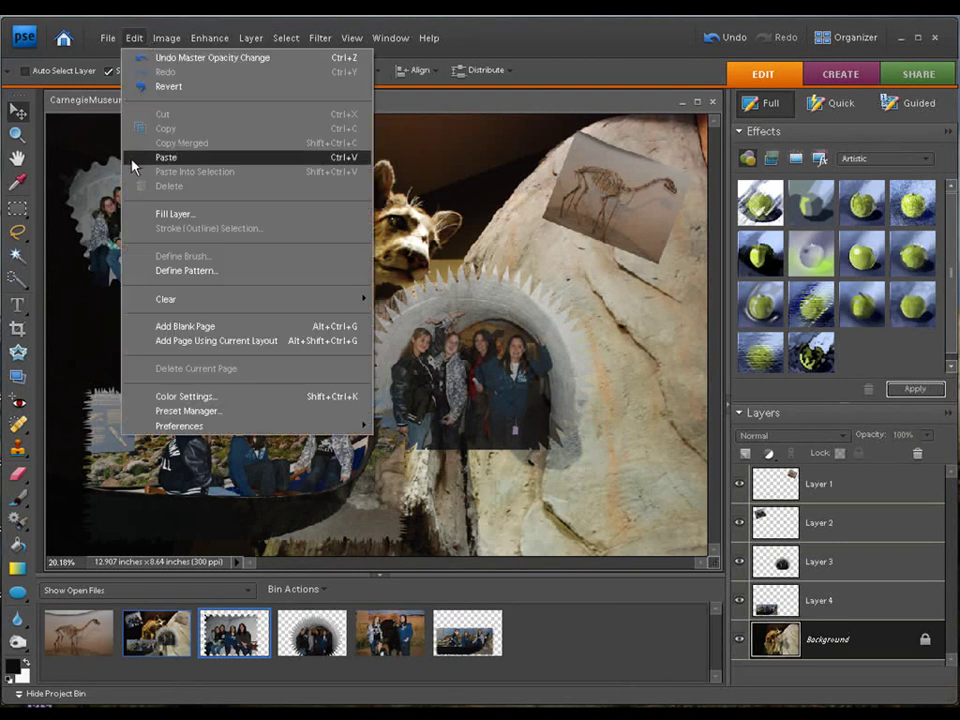
pyautogui.click(140, 37)
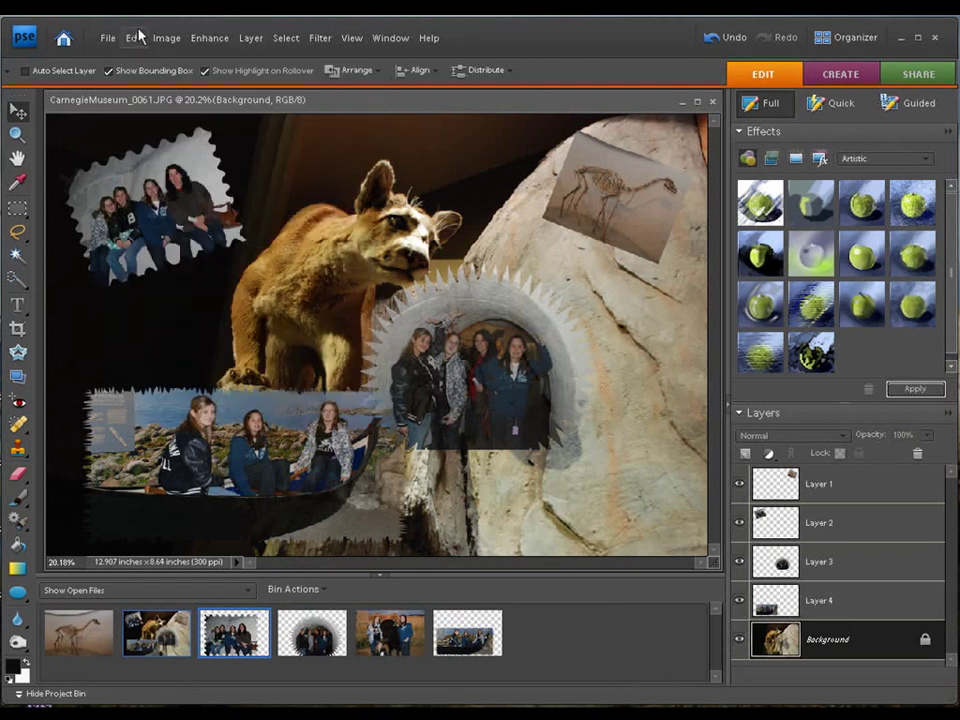
pyautogui.click(285, 38)
pyautogui.click(285, 38)
# Restore the sunburst tunnel photo into its own window, then close it without saving changes
pyautogui.rightClick(305, 640)
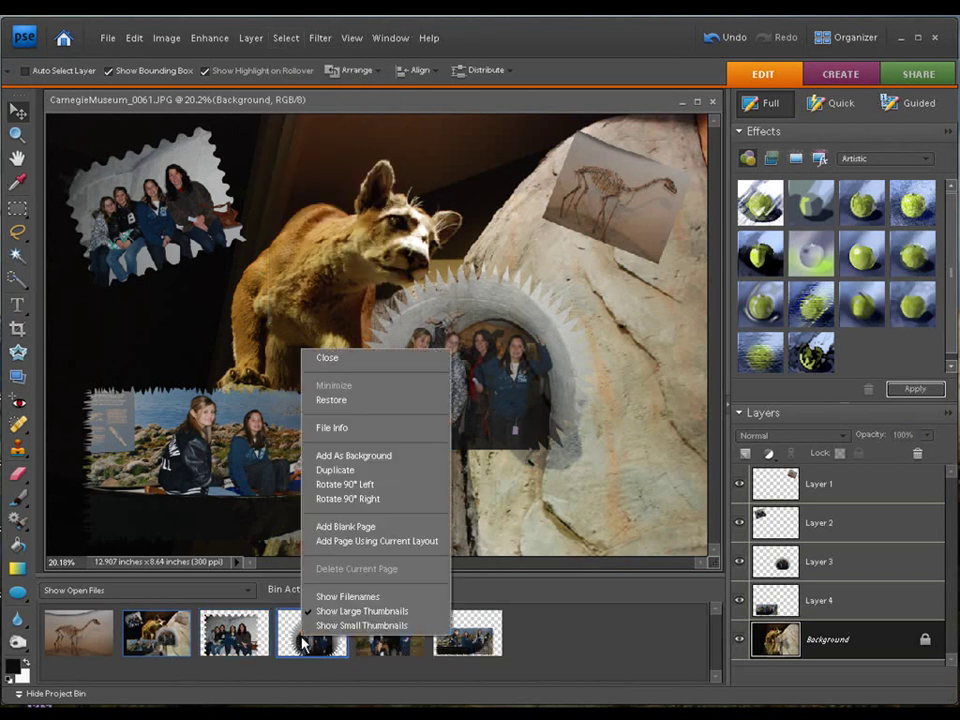
pyautogui.click(324, 400)
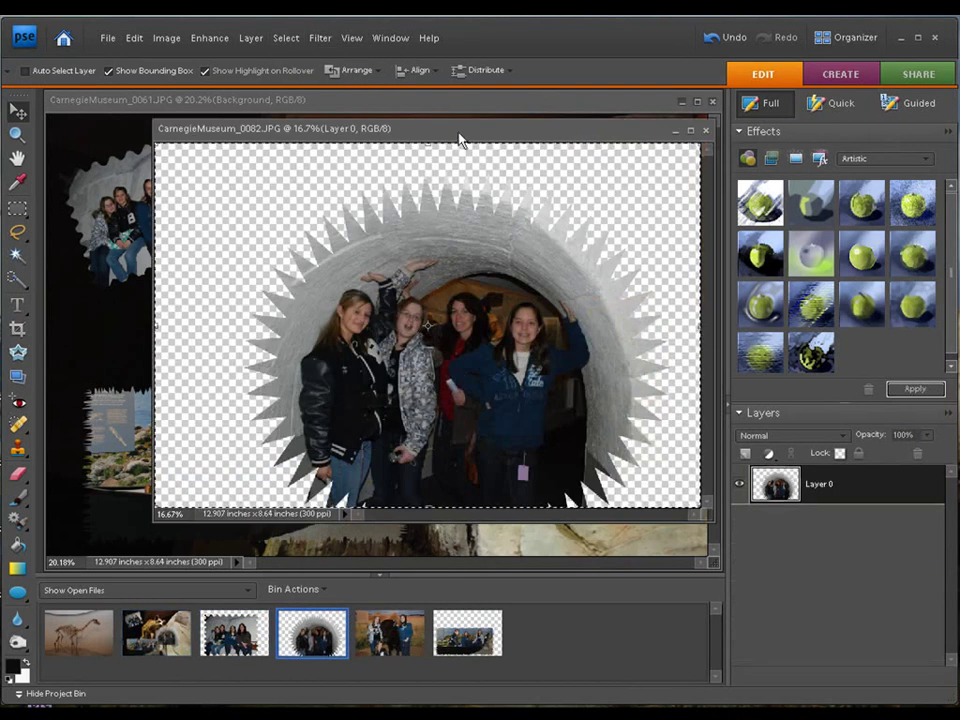
pyautogui.moveTo(459, 138); pyautogui.dragTo(420, 147)
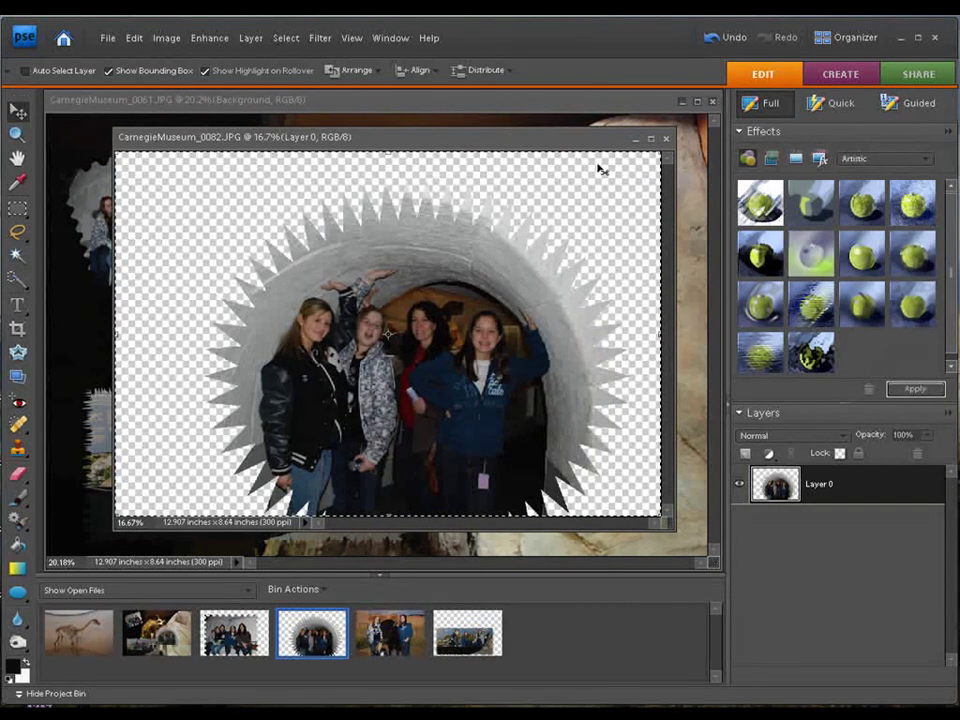
pyautogui.click(666, 139)
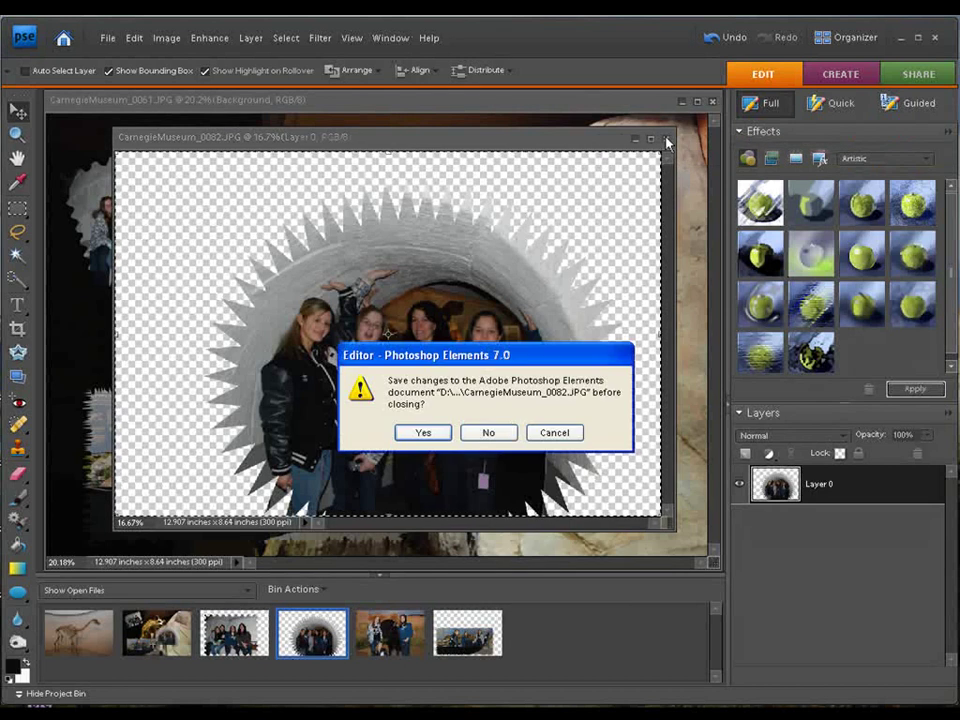
pyautogui.moveTo(517, 355); pyautogui.dragTo(404, 202)
pyautogui.click(318, 283)
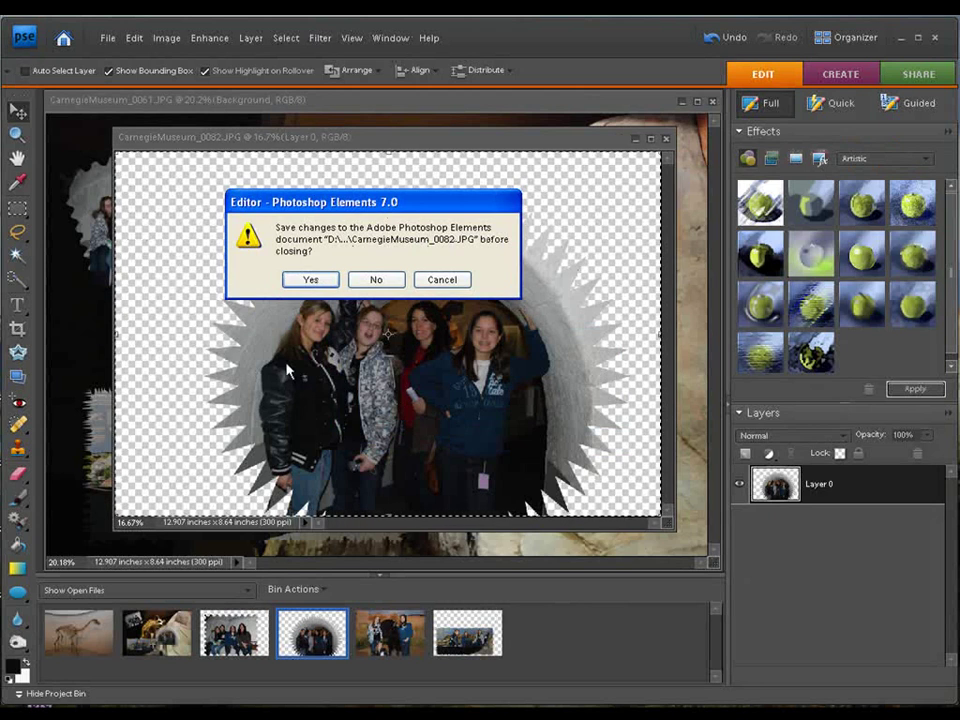
pyautogui.click(376, 281)
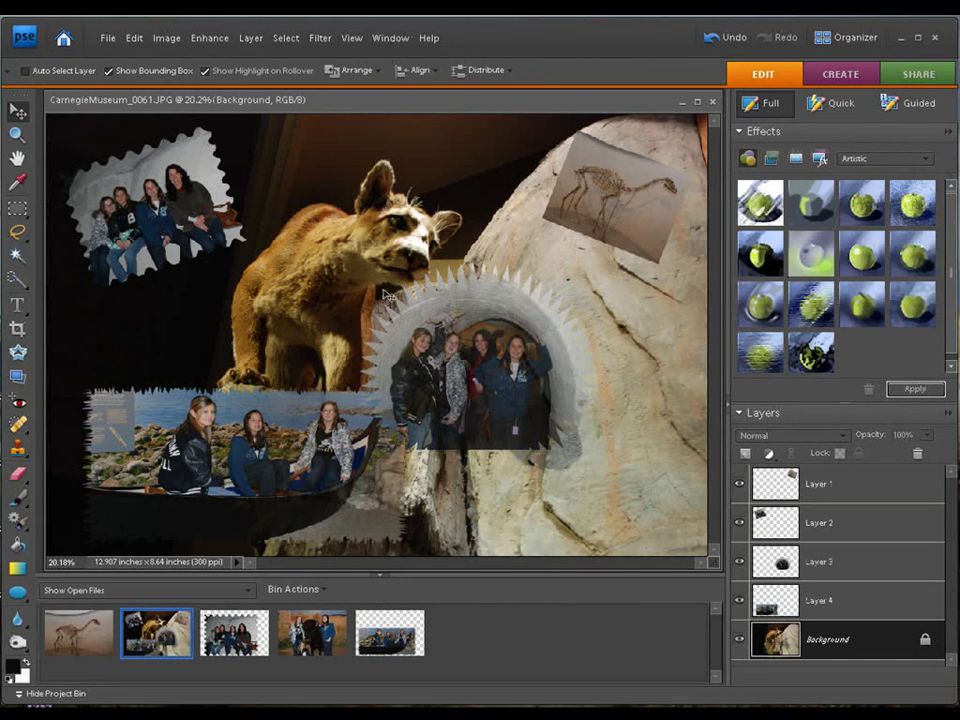
# Save the collage as groupingpictures in JPEG format at quality 12 (Maximum)
pyautogui.click(107, 38)
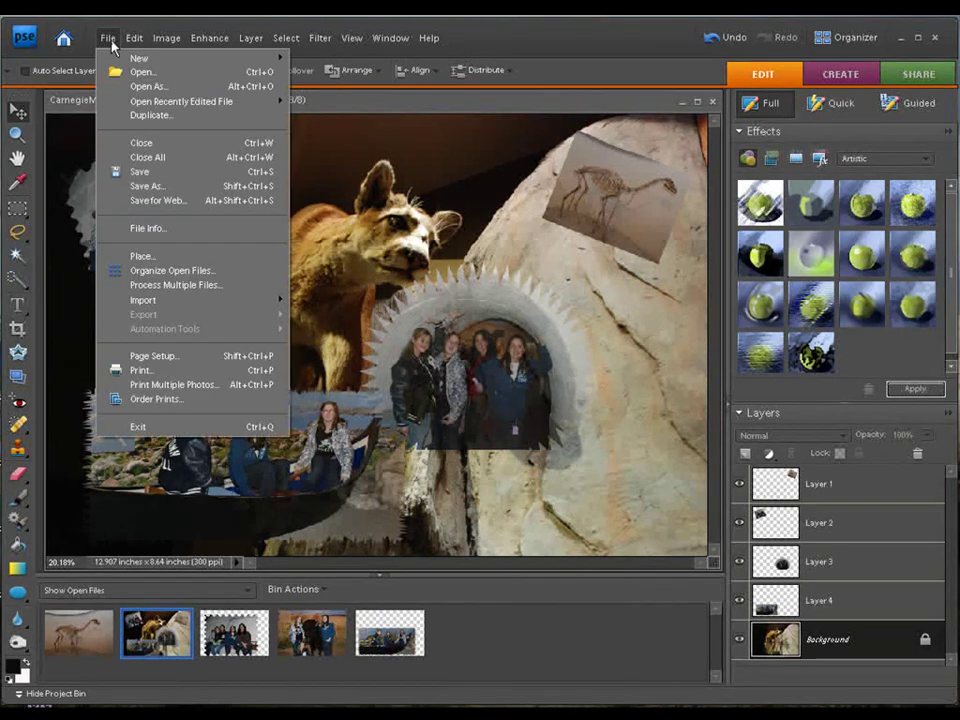
pyautogui.click(118, 186)
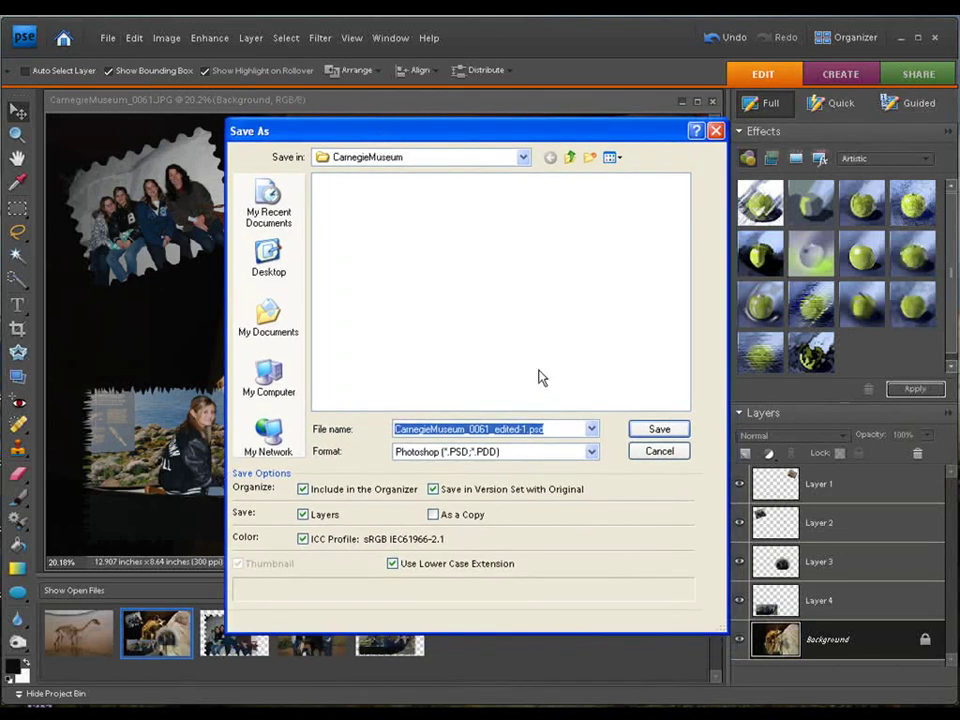
pyautogui.write('gro')
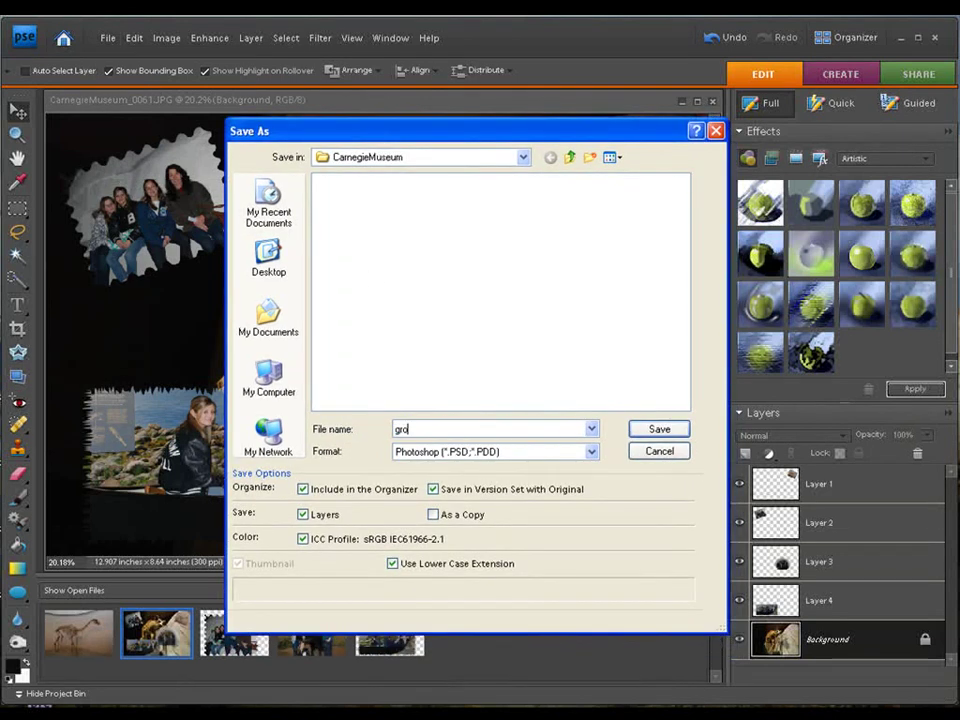
pyautogui.write('upingpictures')
pyautogui.click(593, 453)
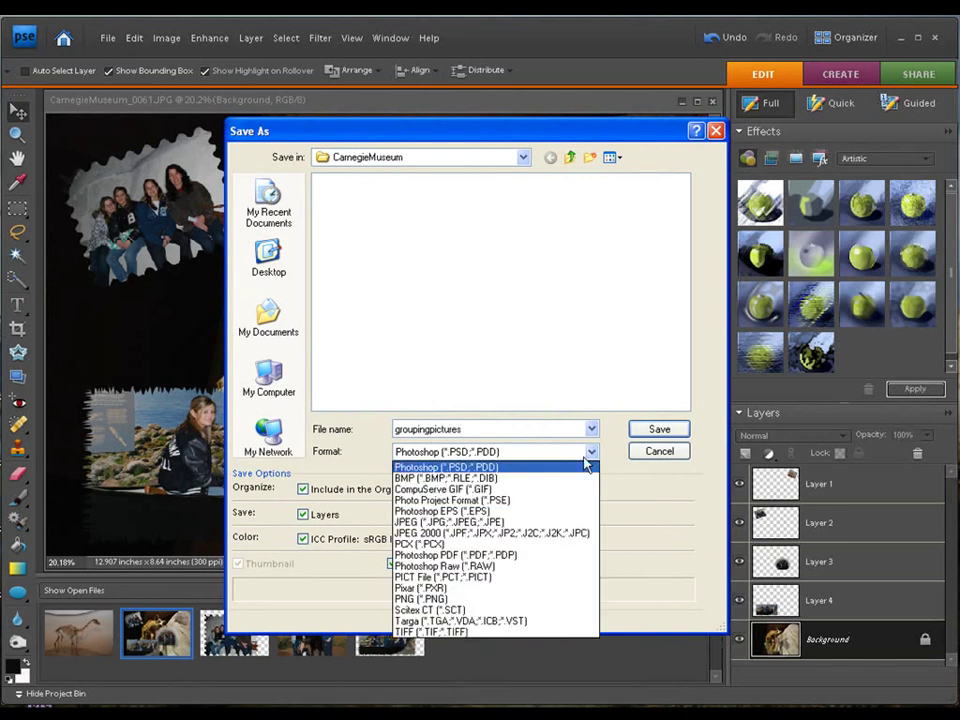
pyautogui.click(438, 524)
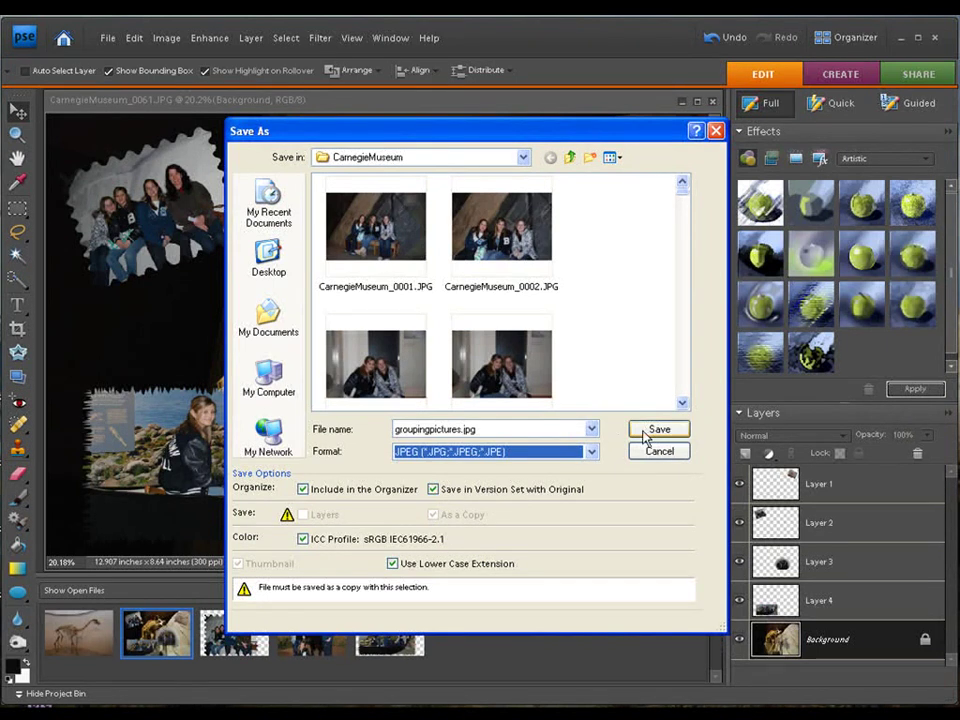
pyautogui.click(645, 437)
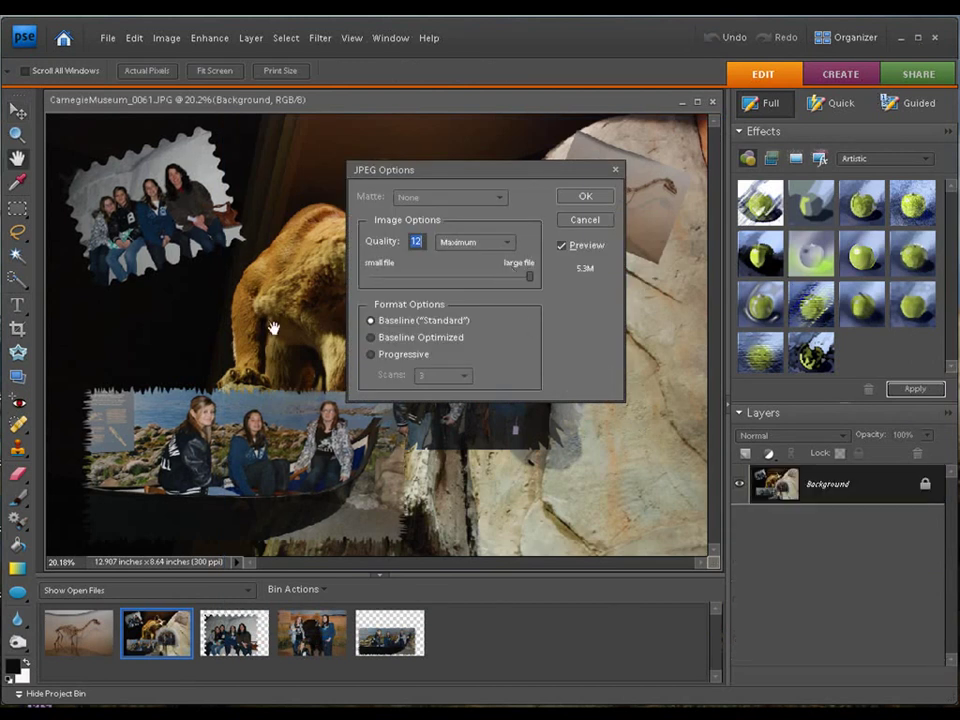
pyautogui.click(585, 199)
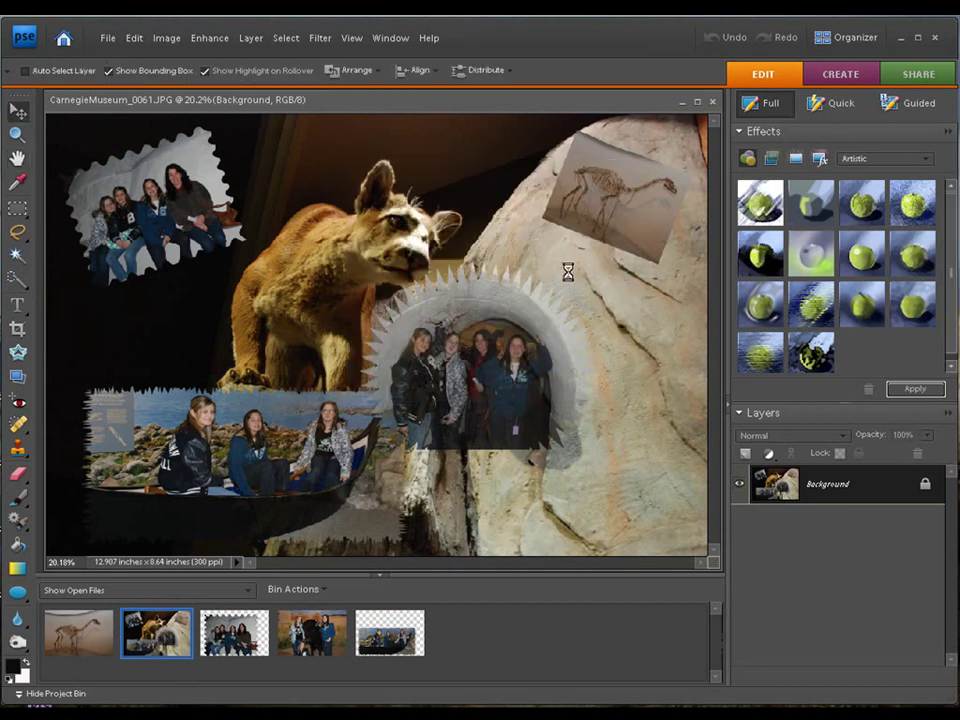